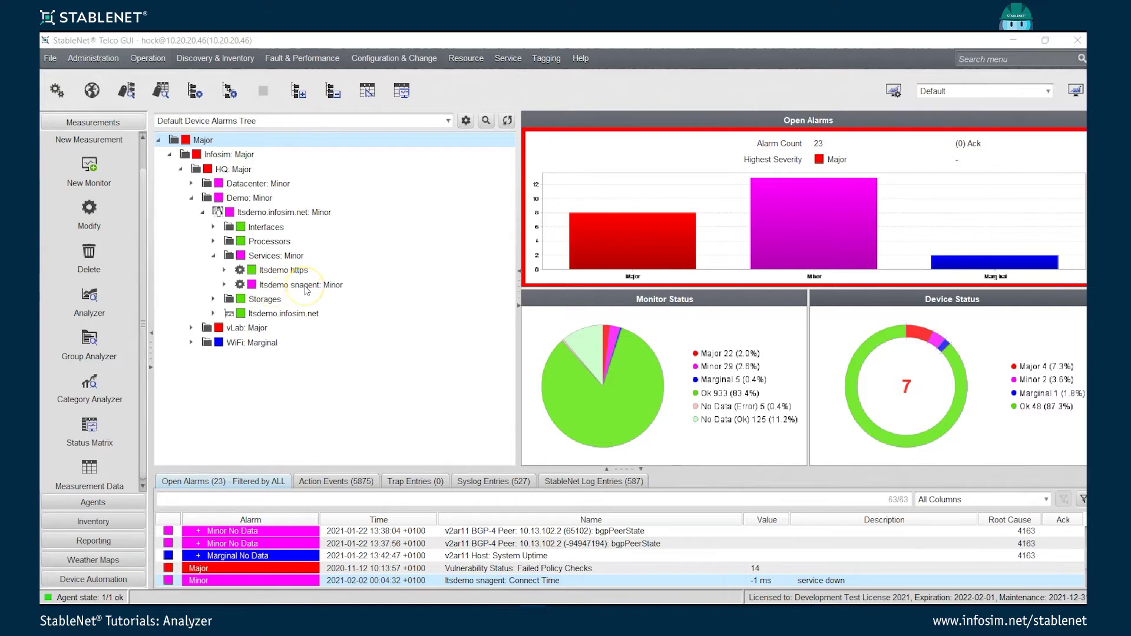
Step: Open the Analyzer for the ltsdemo snagent service and plot its connect chart over a time interval of 7 full days
{"action": "left_click", "coordinate": [305, 286]}
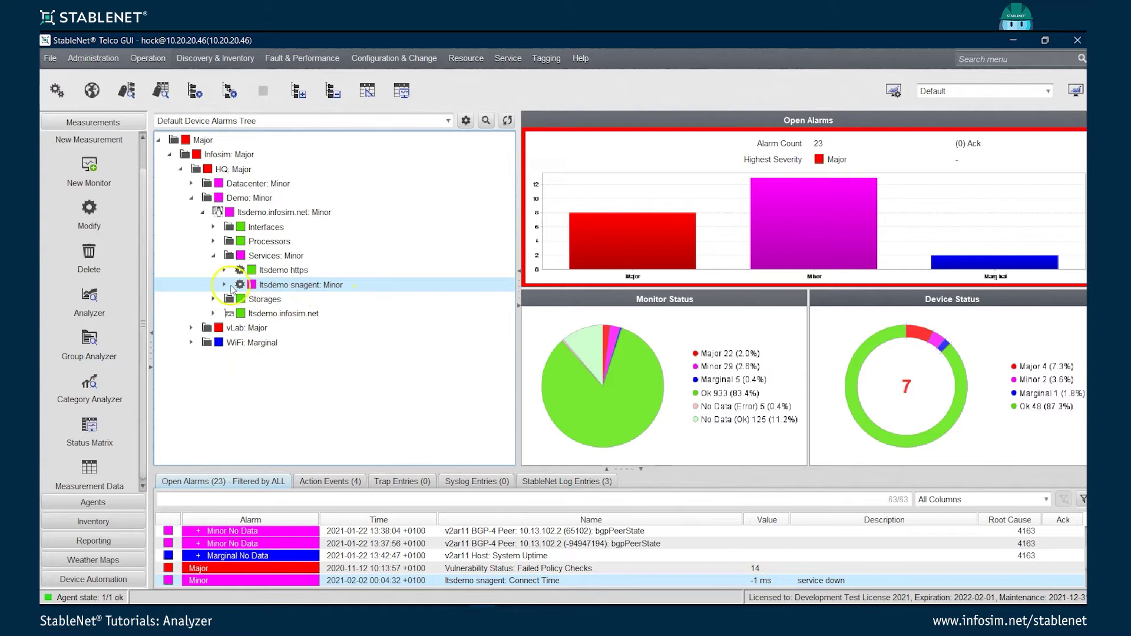
{"action": "left_click", "coordinate": [90, 294]}
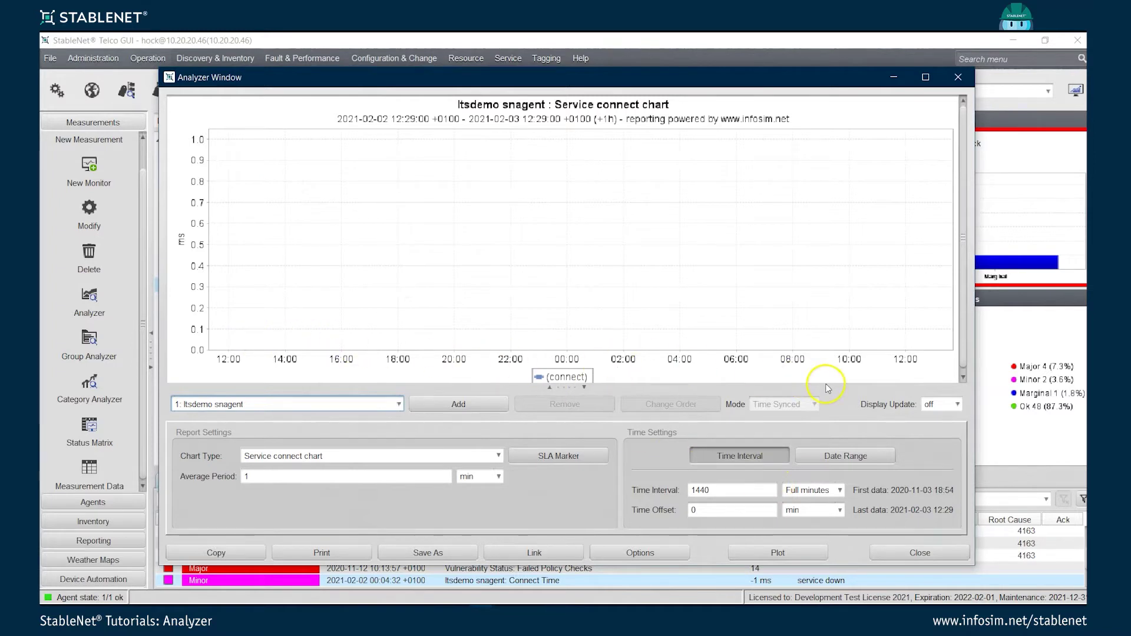
{"action": "mouse_move", "coordinate": [725, 490]}
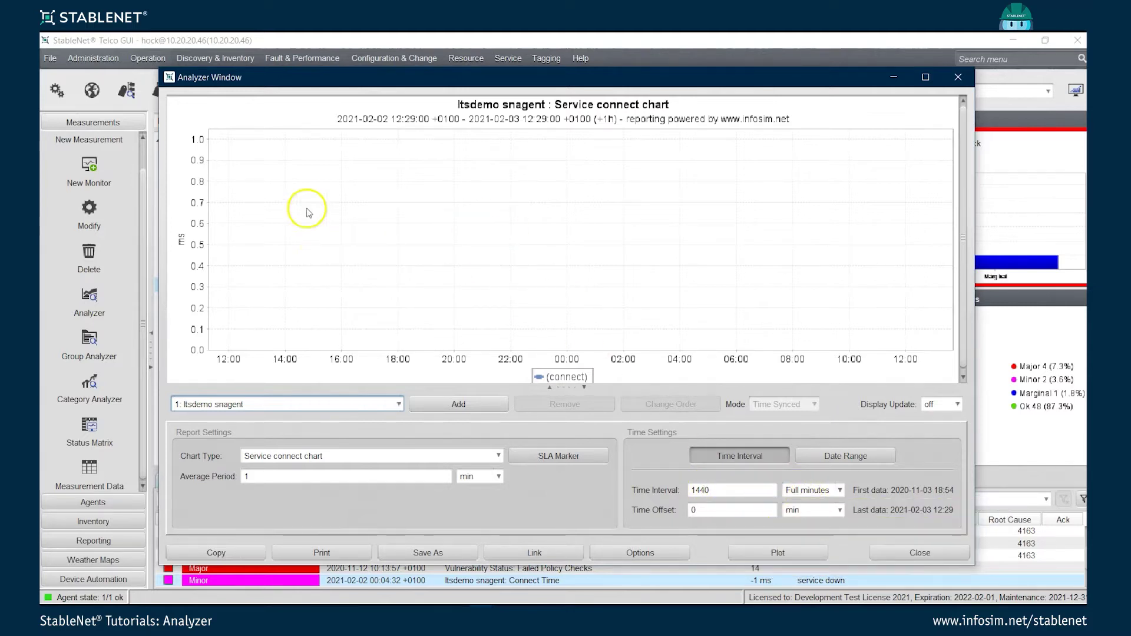
{"action": "left_click", "coordinate": [793, 491]}
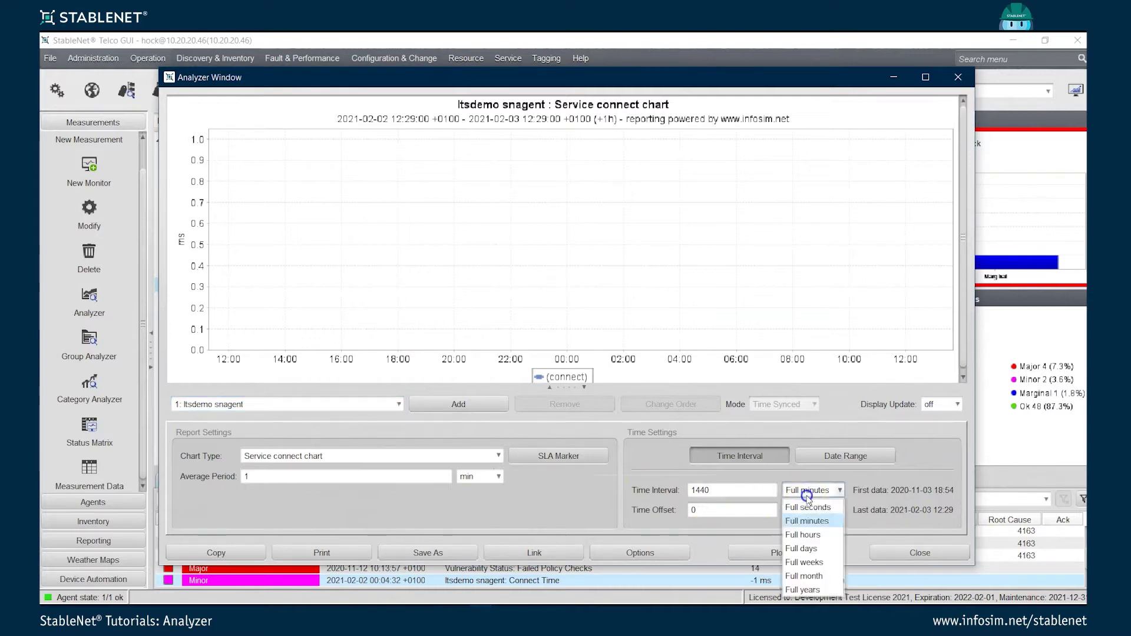
{"action": "left_click", "coordinate": [818, 534]}
{"action": "left_click", "coordinate": [813, 490]}
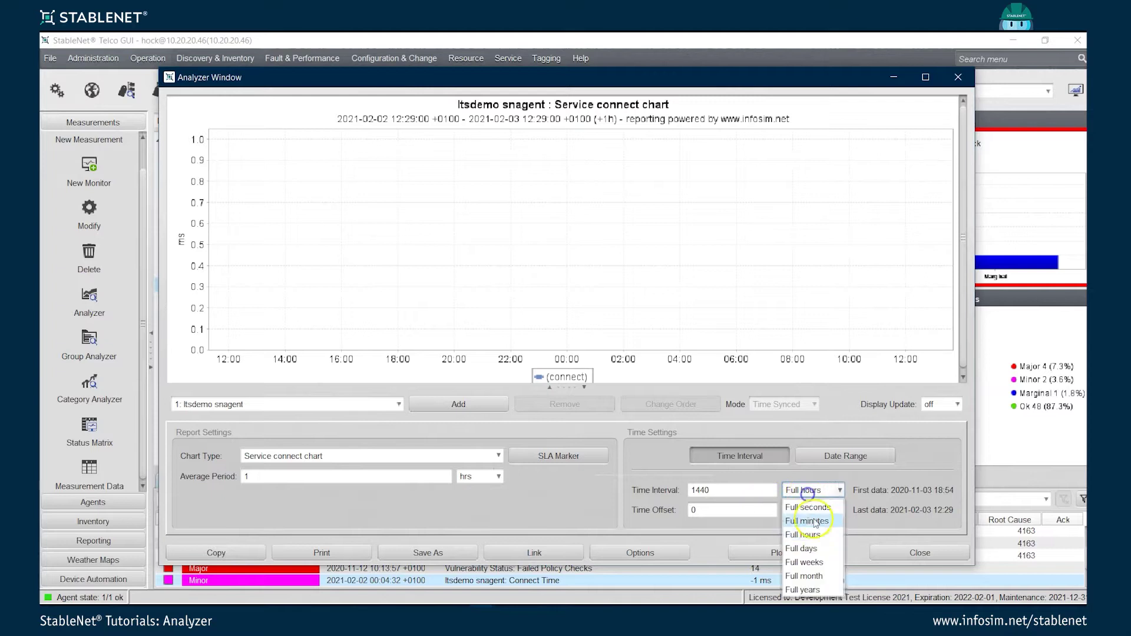
{"action": "left_click", "coordinate": [818, 546]}
{"action": "double_click", "coordinate": [741, 495]}
{"action": "type", "text": "7"}
{"action": "left_click", "coordinate": [782, 540]}
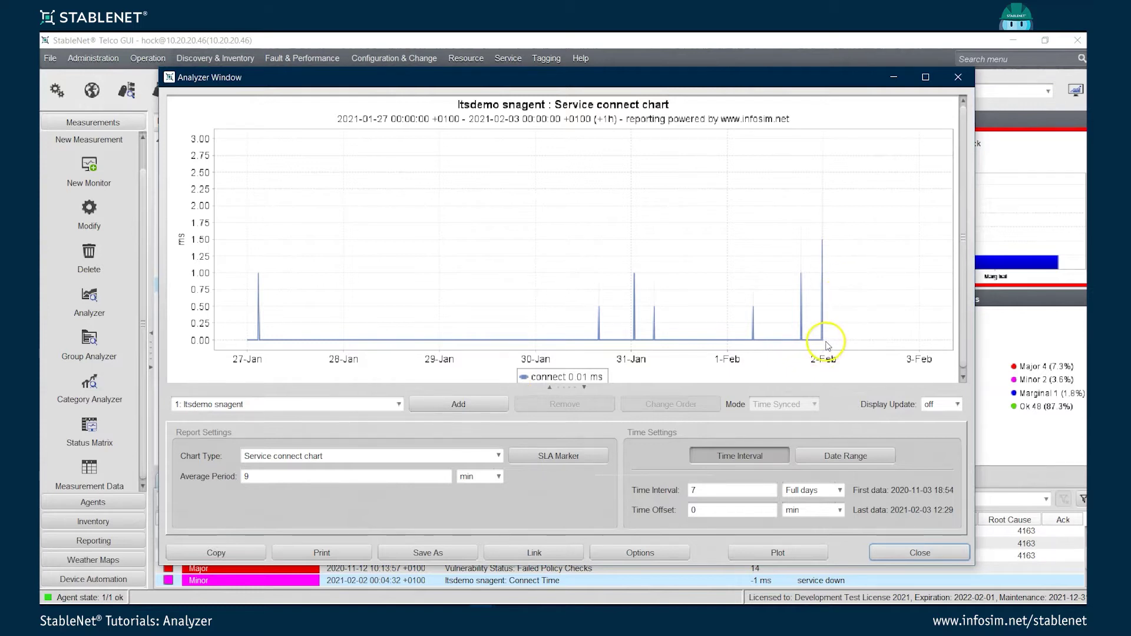
Step: Zoom into the connect time spike around 2 February on the chart, and replot the full 7-day range
{"action": "mouse_move", "coordinate": [825, 346]}
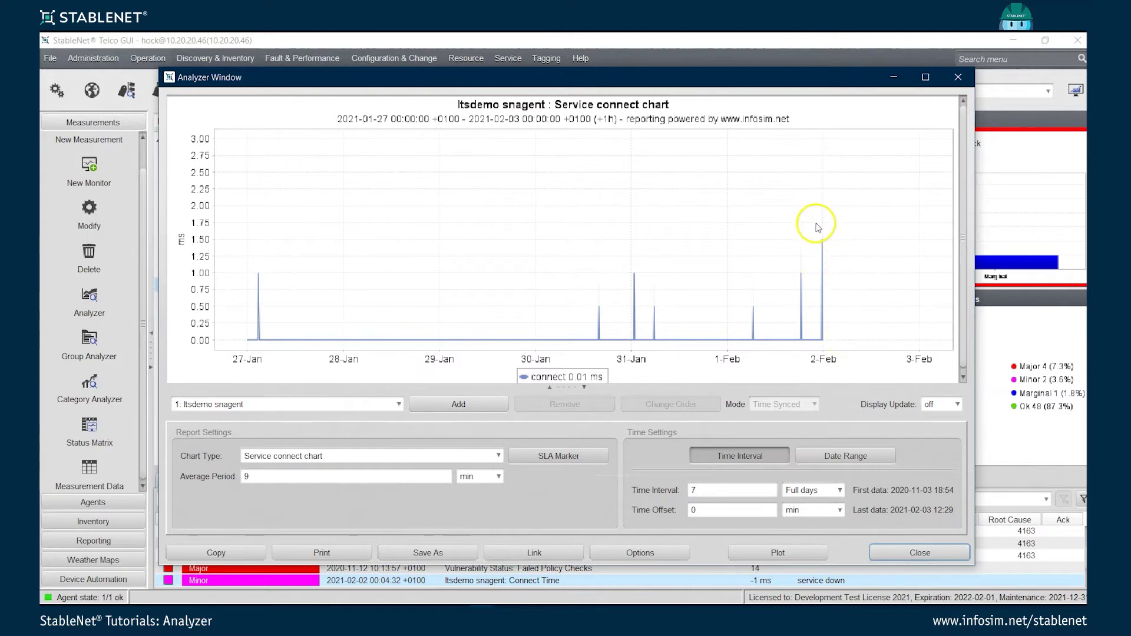
{"action": "left_click_drag", "start_coordinate": [804, 219], "coordinate": [863, 355]}
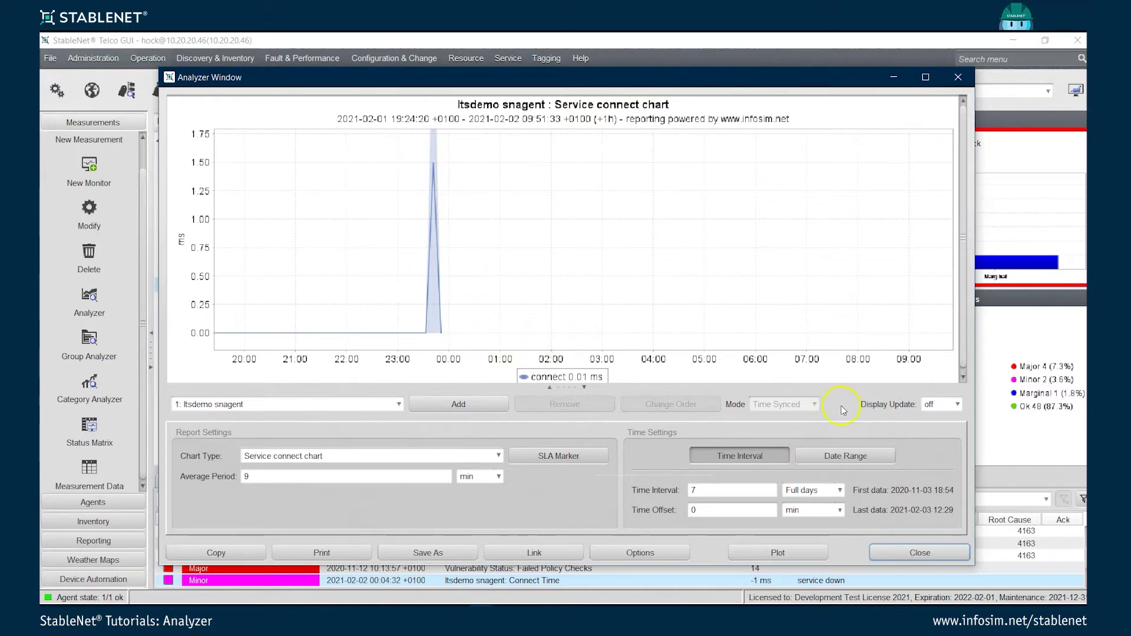
{"action": "right_click", "coordinate": [557, 313]}
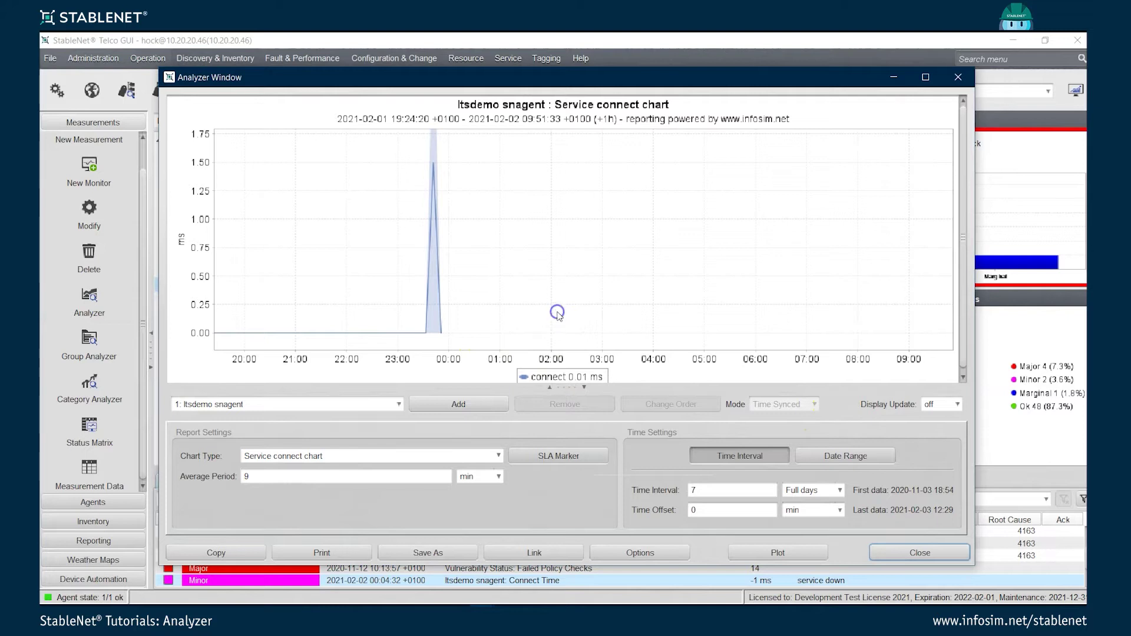
{"action": "left_click", "coordinate": [789, 548]}
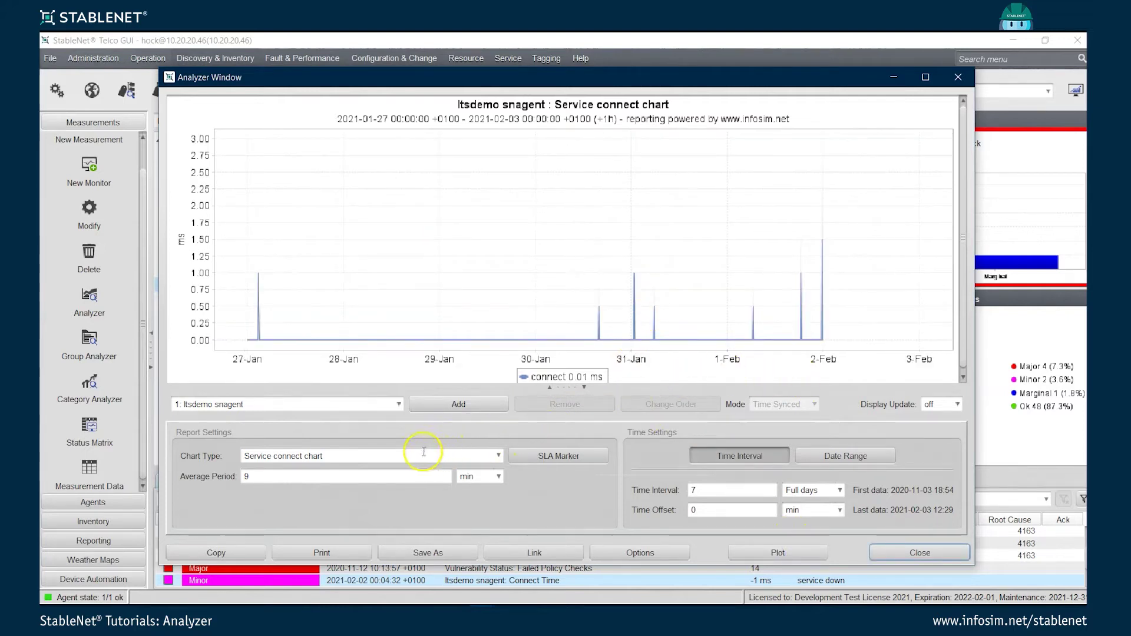
Step: Change the chart type to Measurement data and plot it as a table
{"action": "left_click", "coordinate": [332, 453]}
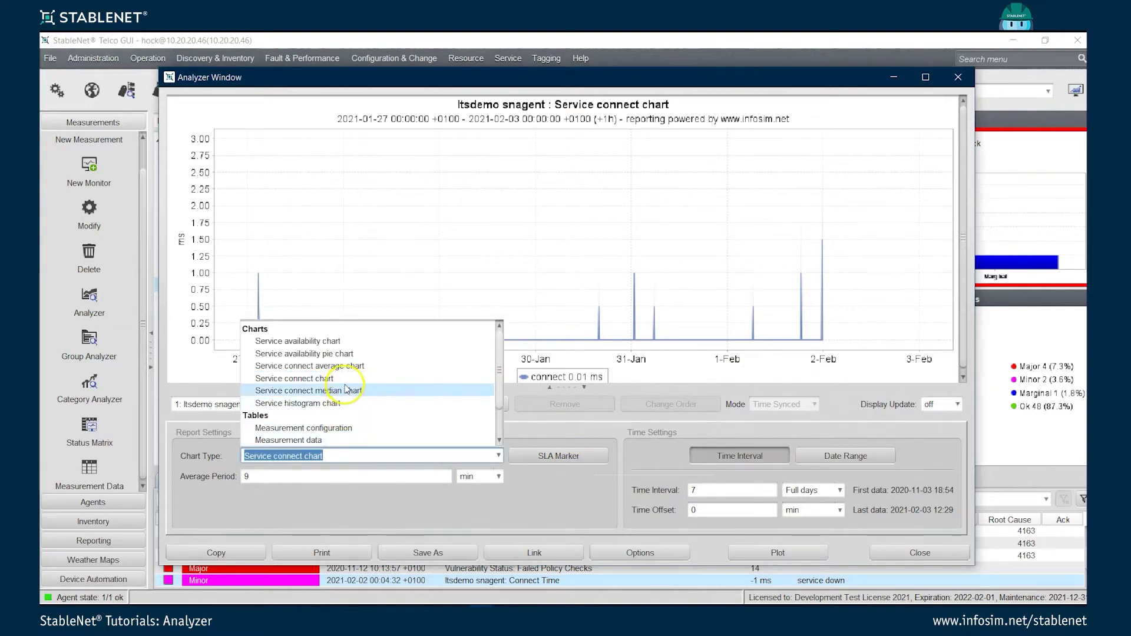
{"action": "scroll", "coordinate": [347, 392], "scroll_direction": "down", "scroll_amount": 1}
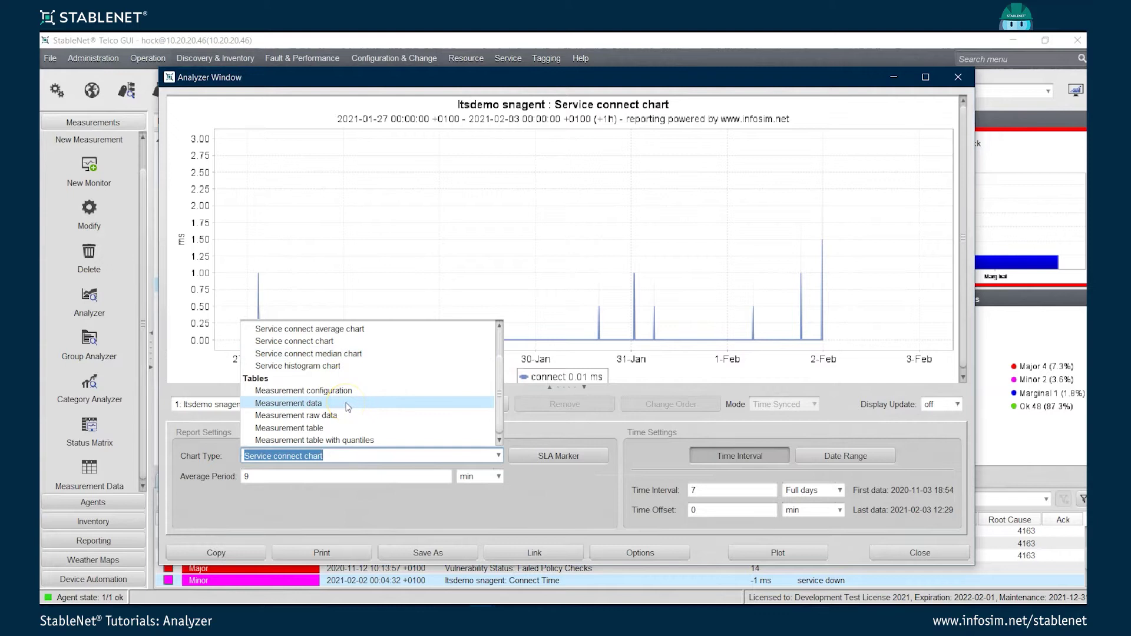
{"action": "left_click", "coordinate": [343, 401]}
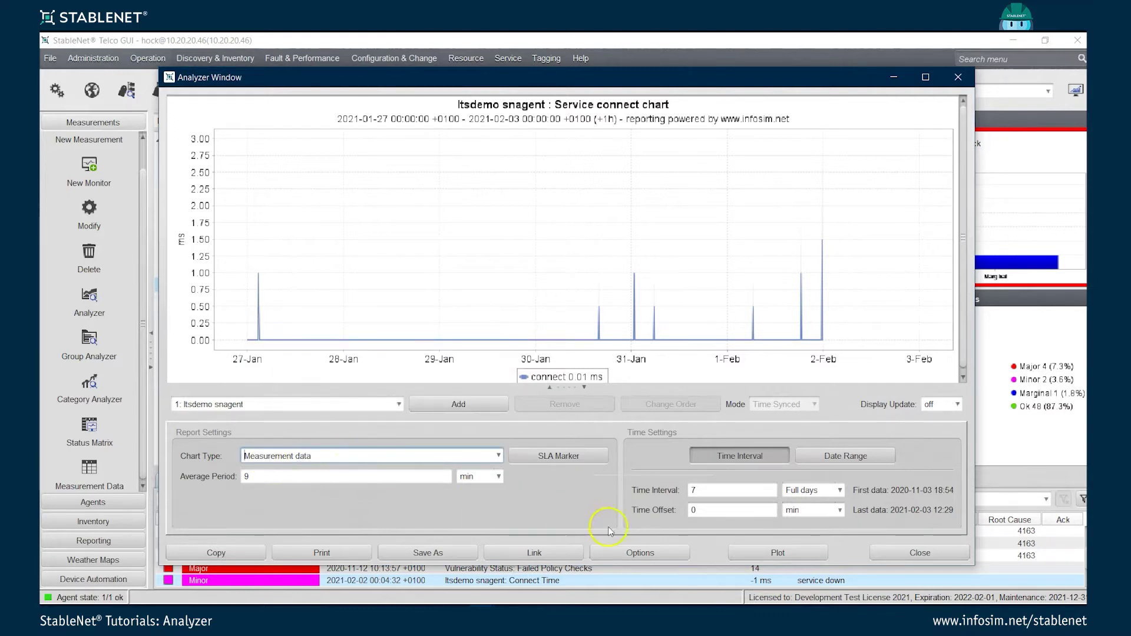
{"action": "left_click", "coordinate": [748, 554]}
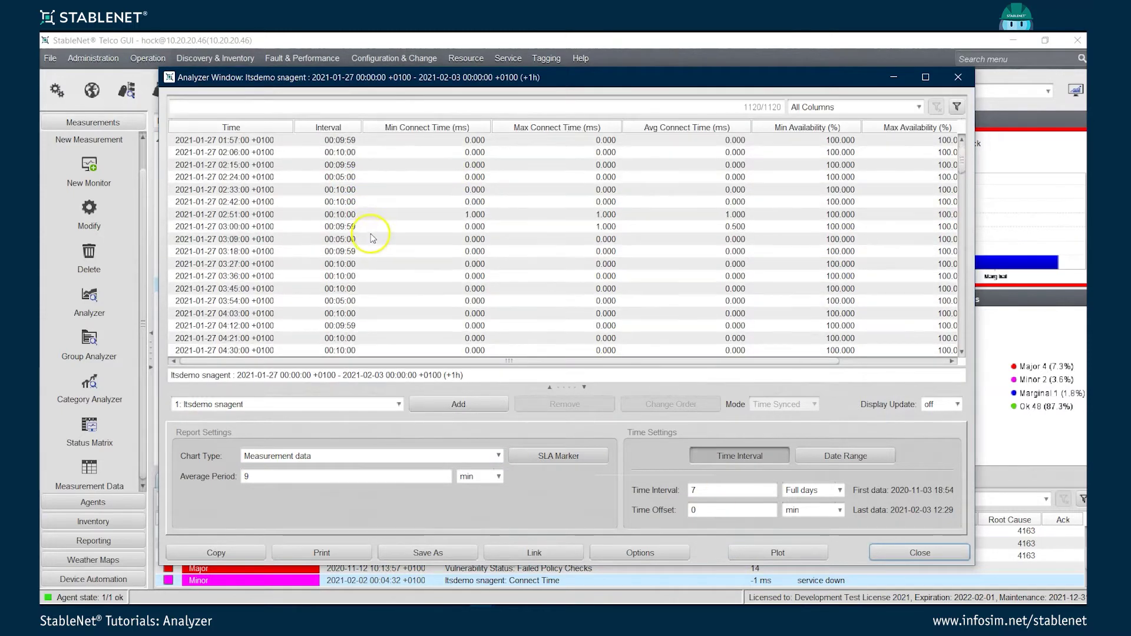
Step: Examine the connect time and availability rows around midnight on 2021-02-02 in the measurement table, and close the Analyzer
{"action": "scroll", "coordinate": [789, 203], "scroll_direction": "down", "scroll_amount": 10}
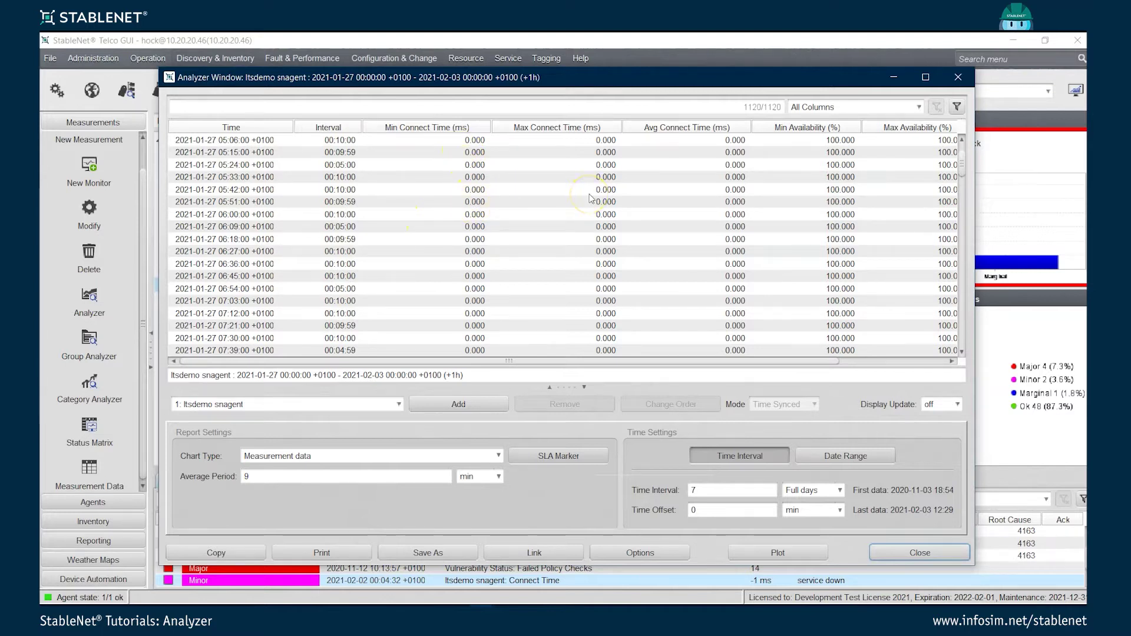
{"action": "scroll", "coordinate": [595, 247], "scroll_direction": "down", "scroll_amount": 14}
{"action": "scroll", "coordinate": [592, 256], "scroll_direction": "down", "scroll_amount": 18}
{"action": "scroll", "coordinate": [546, 291], "scroll_direction": "down", "scroll_amount": 13}
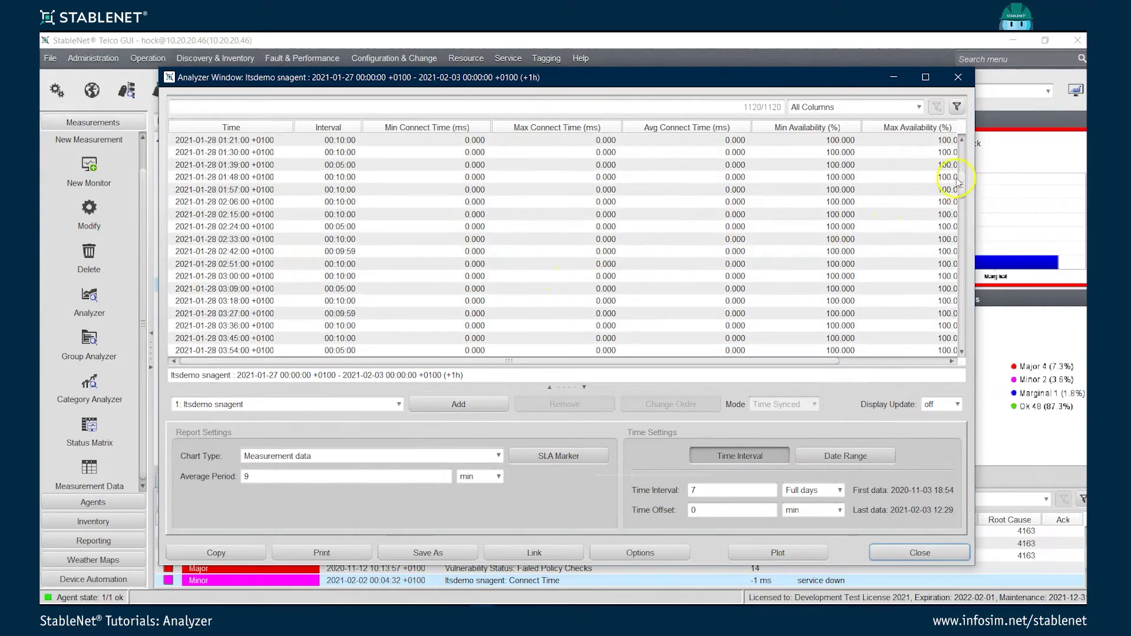
{"action": "left_click_drag", "start_coordinate": [964, 181], "coordinate": [963, 236]}
{"action": "scroll", "coordinate": [349, 293], "scroll_direction": "down", "scroll_amount": 20}
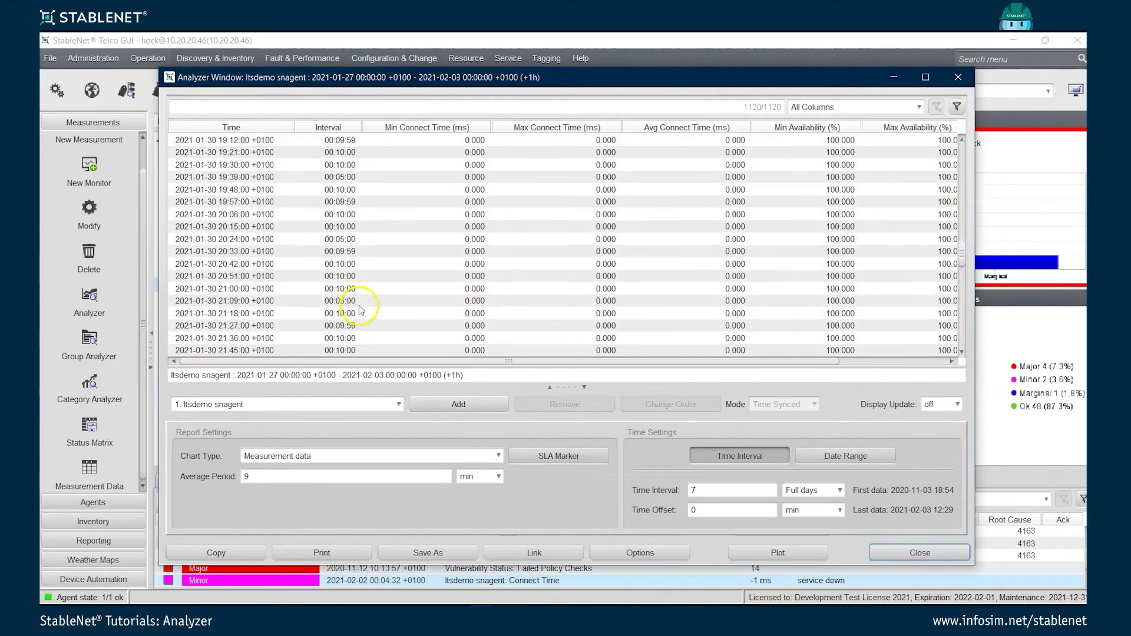
{"action": "scroll", "coordinate": [357, 313], "scroll_direction": "down", "scroll_amount": 20}
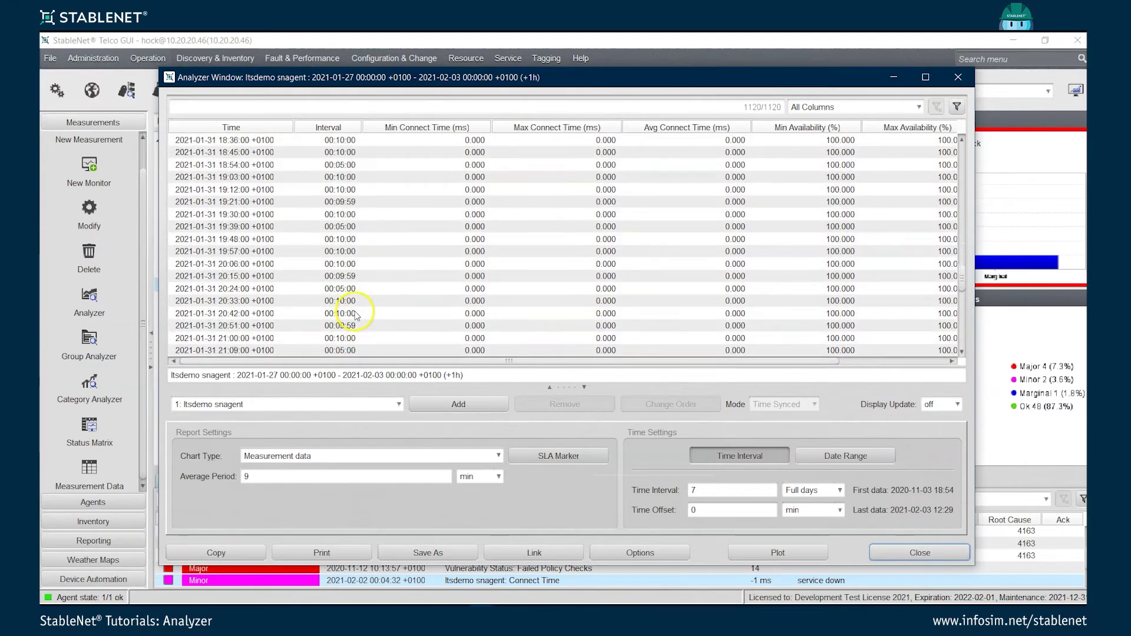
{"action": "scroll", "coordinate": [405, 309], "scroll_direction": "down", "scroll_amount": 20}
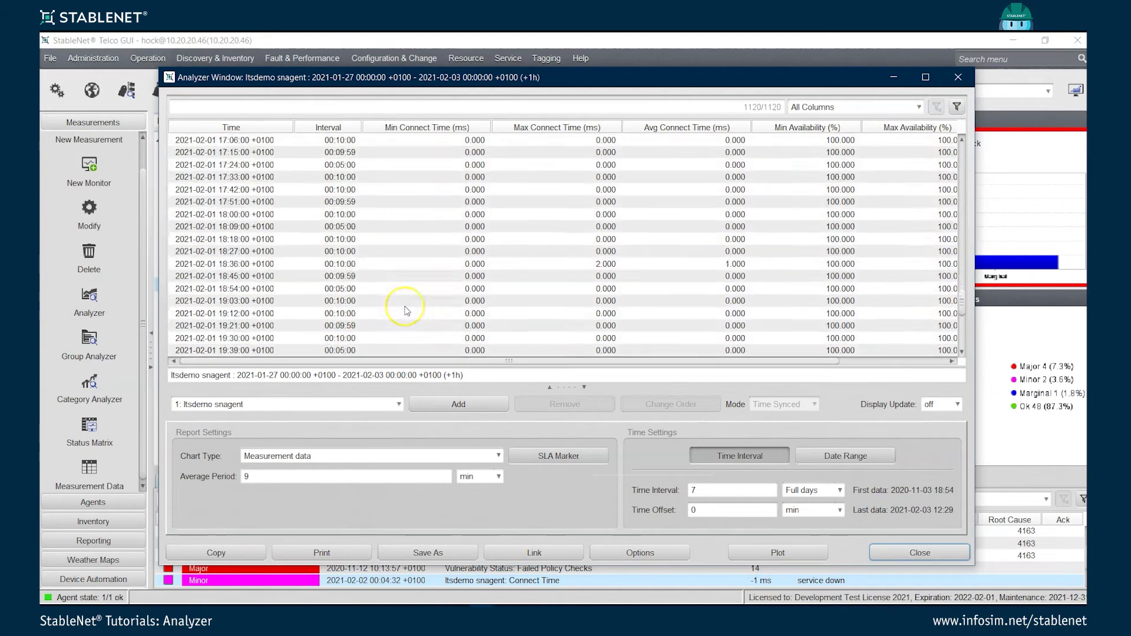
{"action": "scroll", "coordinate": [406, 310], "scroll_direction": "down", "scroll_amount": 5}
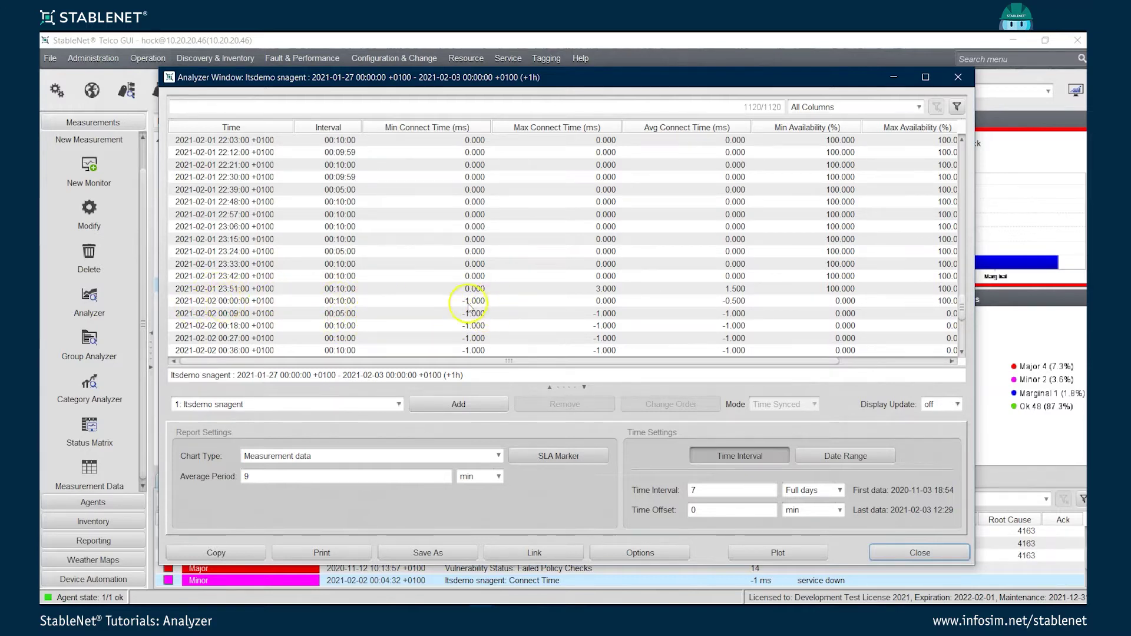
{"action": "left_click", "coordinate": [919, 553]}
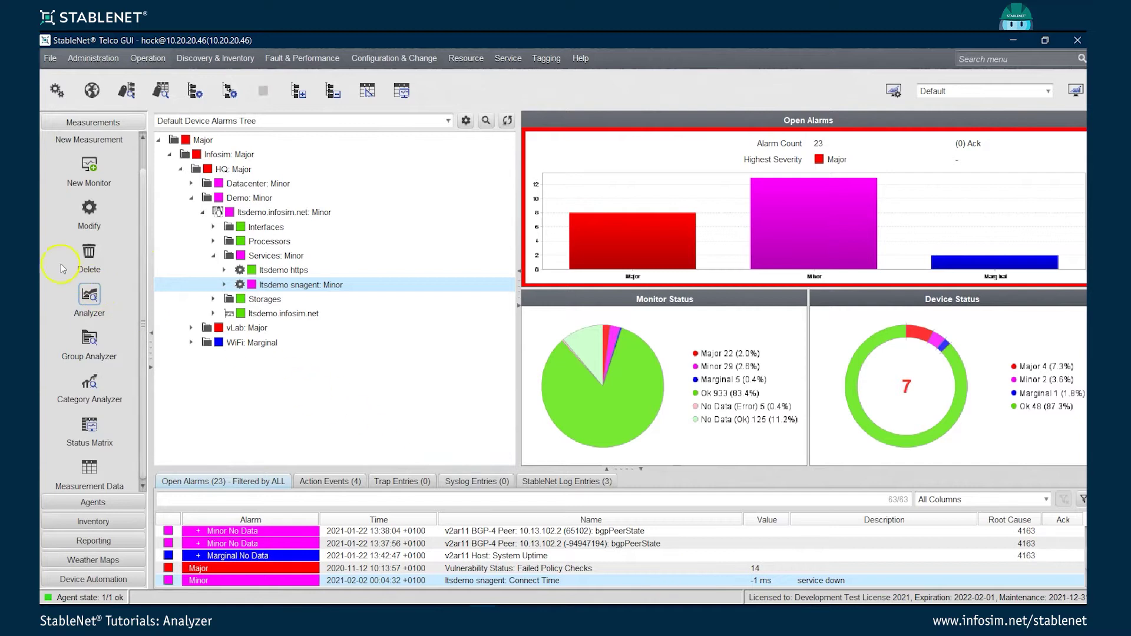
Step: Reopen the Analyzer for ltsdemo snagent and plot its connect chart together with the added ltsdemo https measurement
{"action": "left_click", "coordinate": [85, 298]}
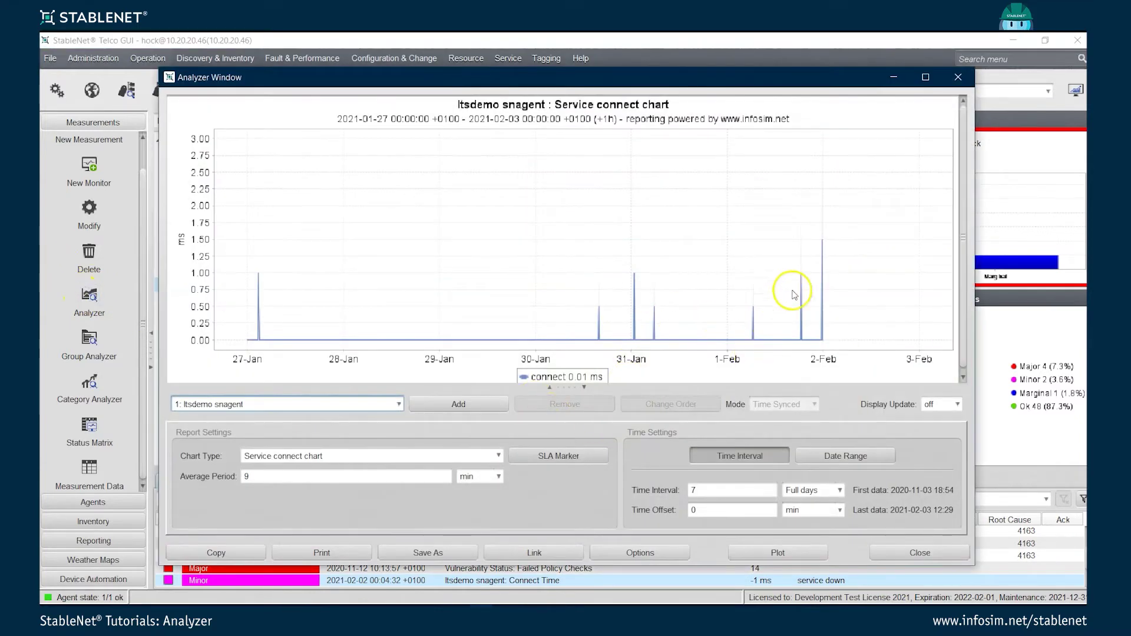
{"action": "left_click_drag", "start_coordinate": [258, 81], "coordinate": [411, 81]}
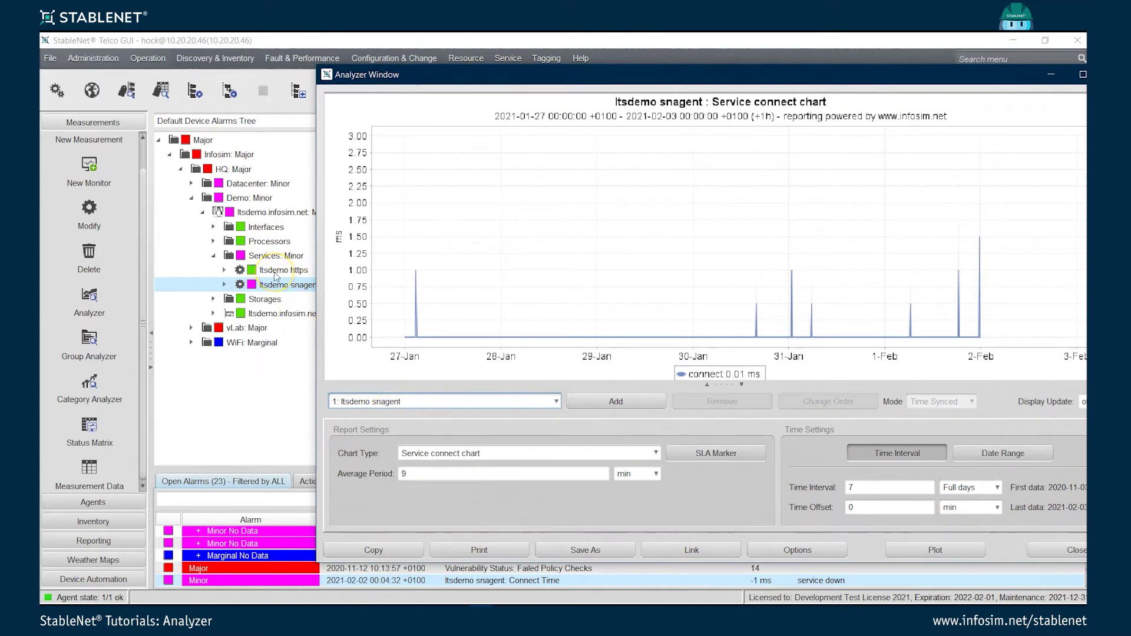
{"action": "left_click_drag", "start_coordinate": [387, 78], "coordinate": [238, 76]}
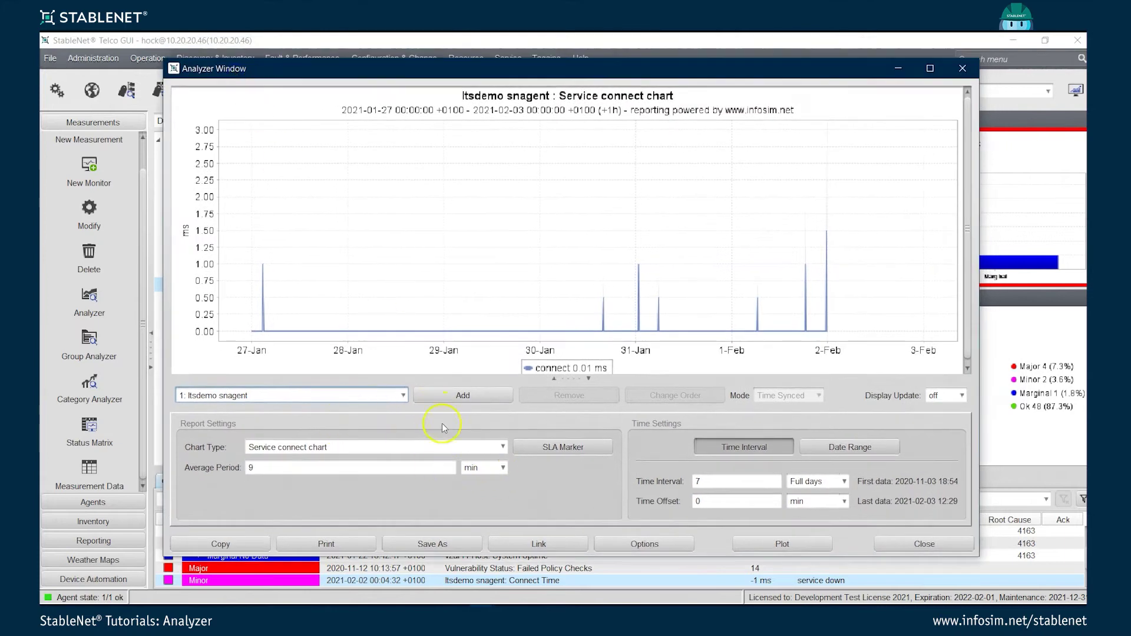
{"action": "left_click", "coordinate": [455, 395]}
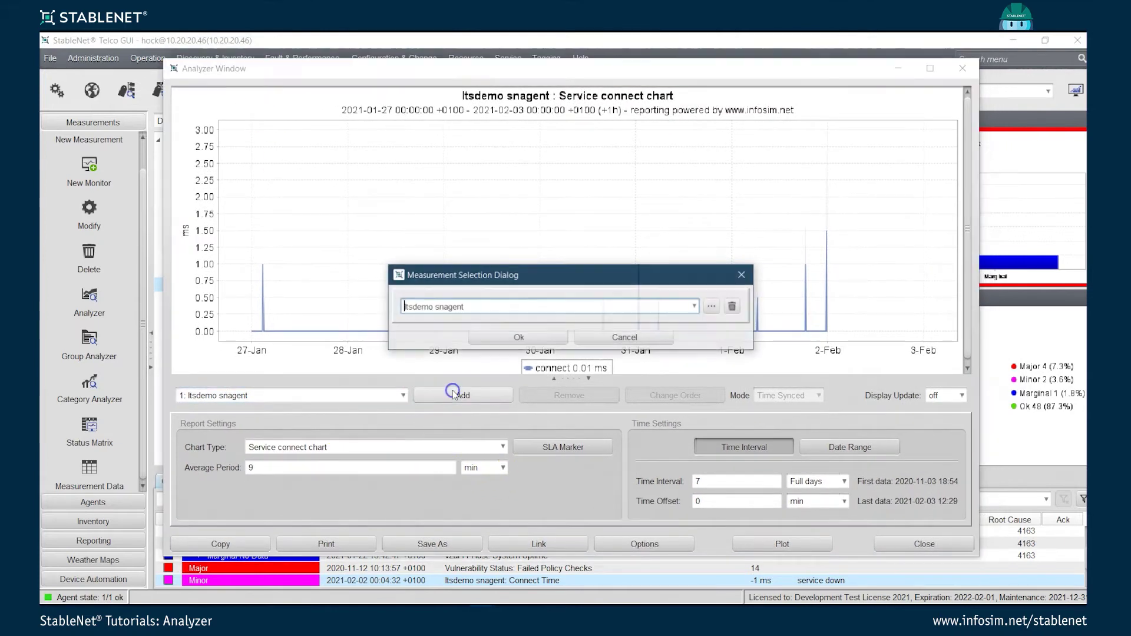
{"action": "double_click", "coordinate": [435, 307]}
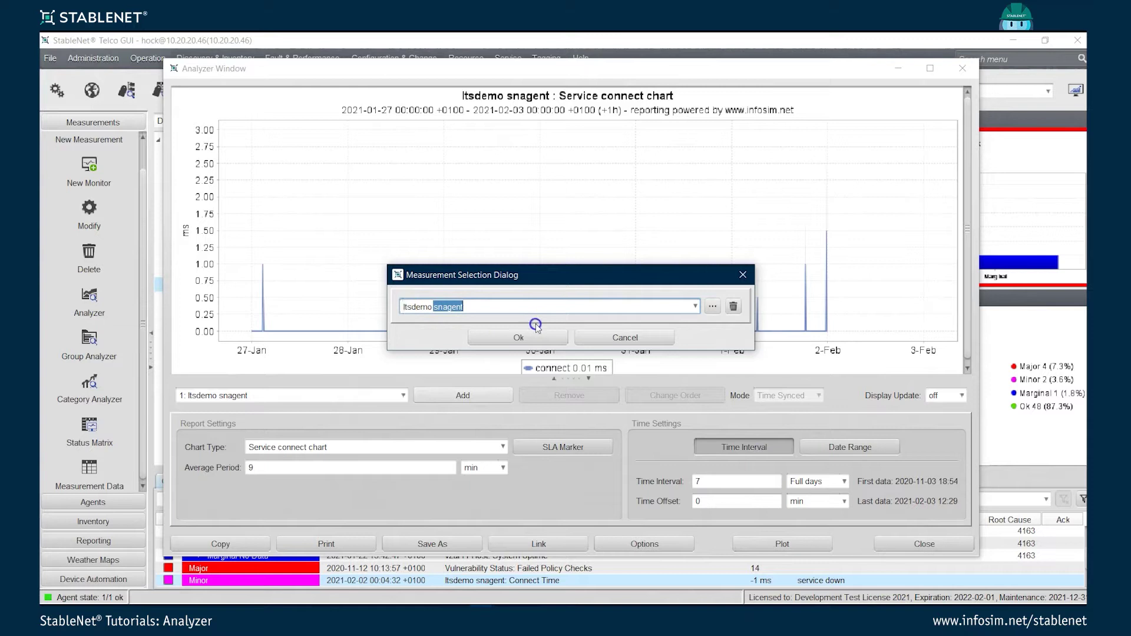
{"action": "type", "text": "http"}
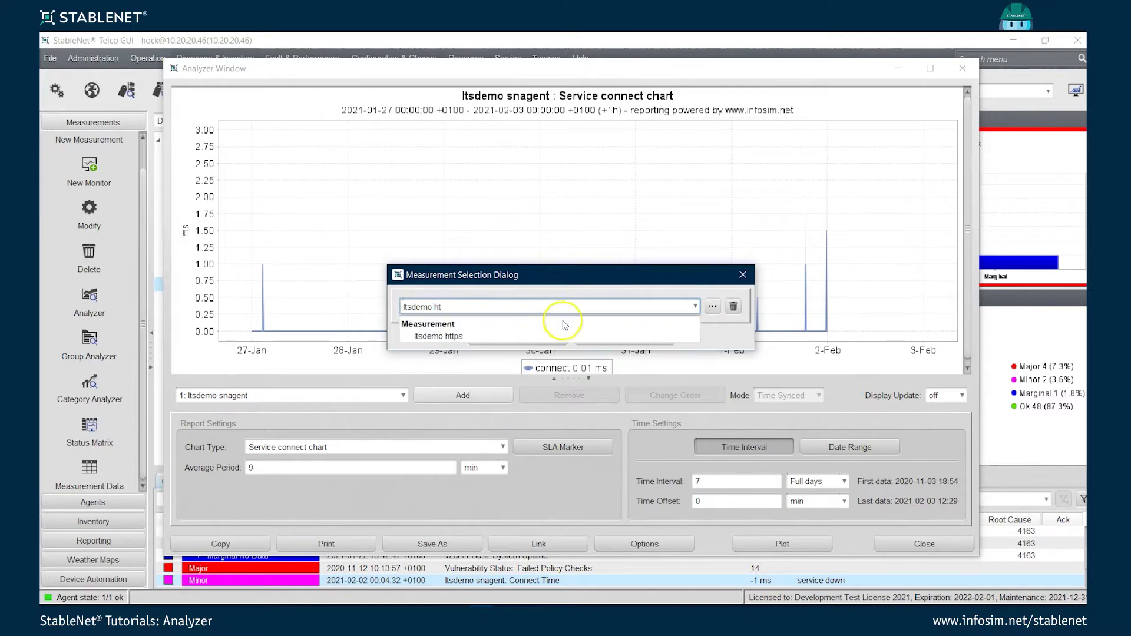
{"action": "left_click", "coordinate": [444, 337]}
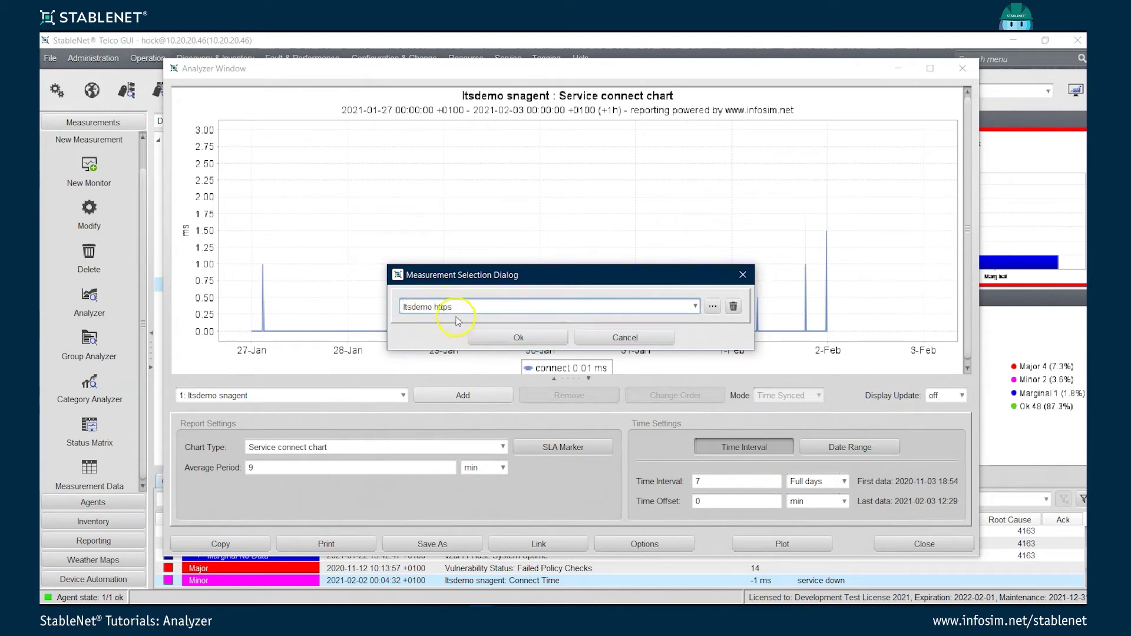
{"action": "left_click", "coordinate": [482, 341]}
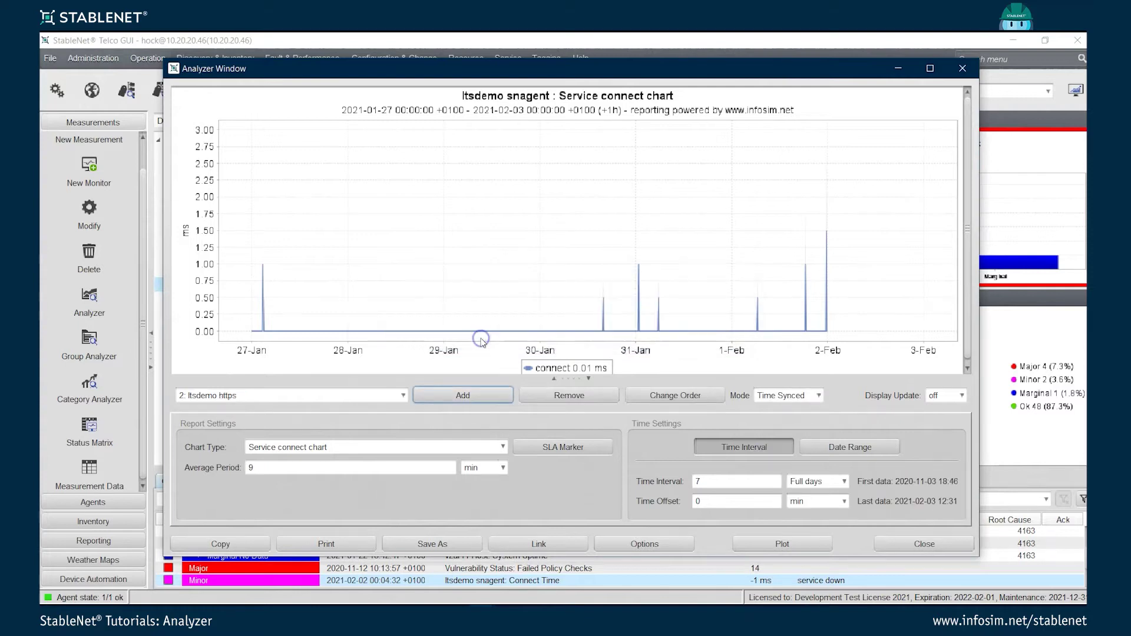
{"action": "left_click", "coordinate": [769, 544]}
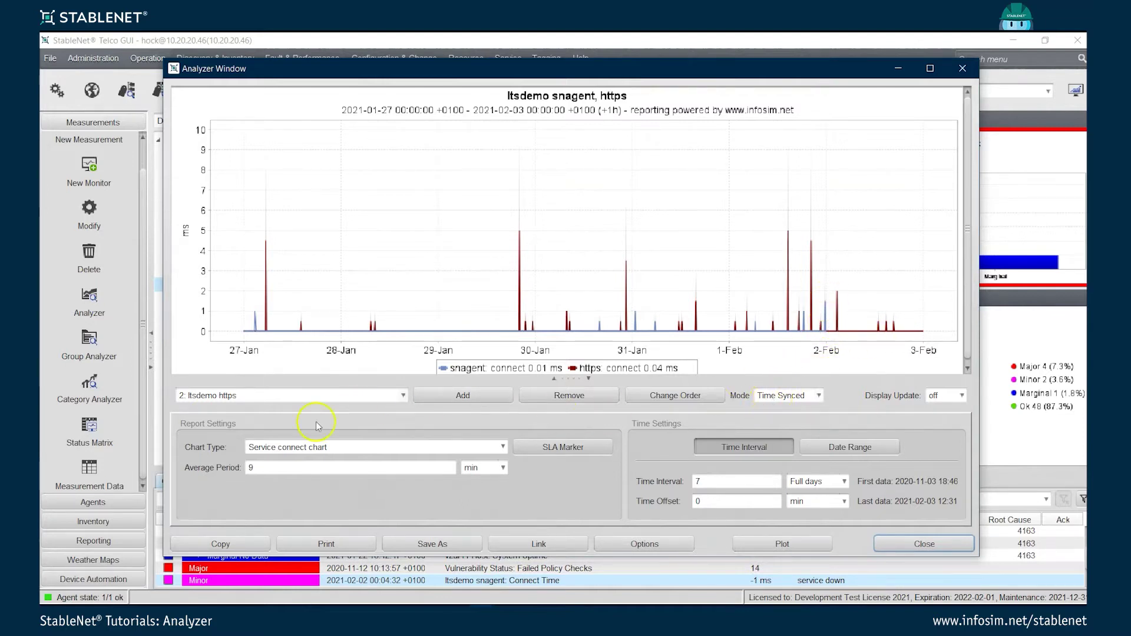
Step: Set the chart type to Service availability chart for both the https and snagent measurements, and plot the comparison
{"action": "left_click", "coordinate": [335, 449]}
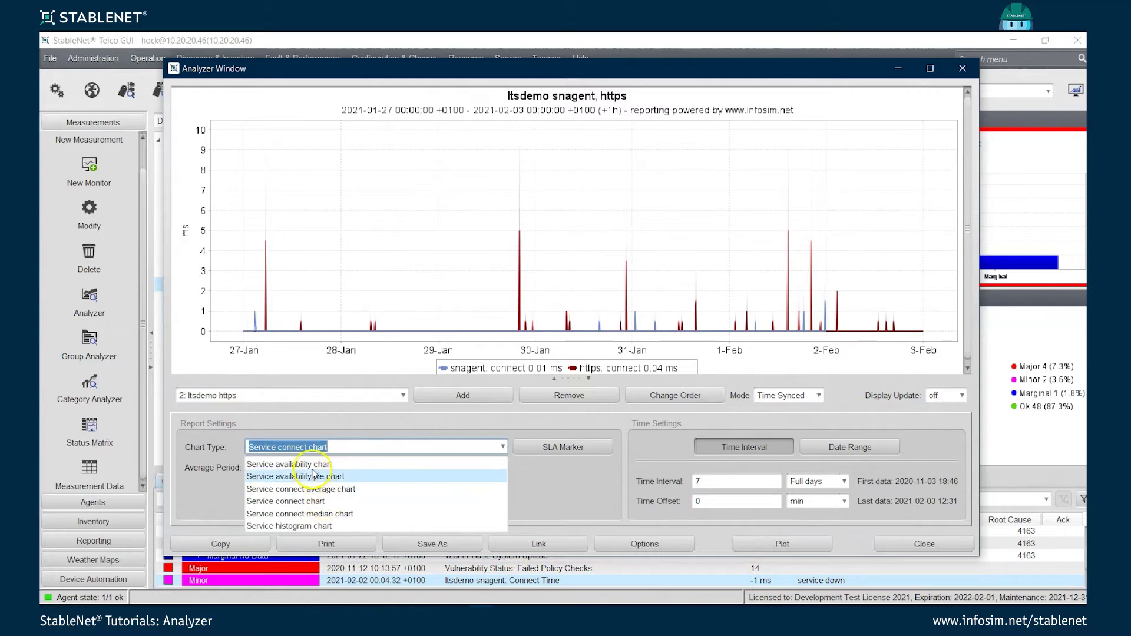
{"action": "left_click", "coordinate": [295, 465]}
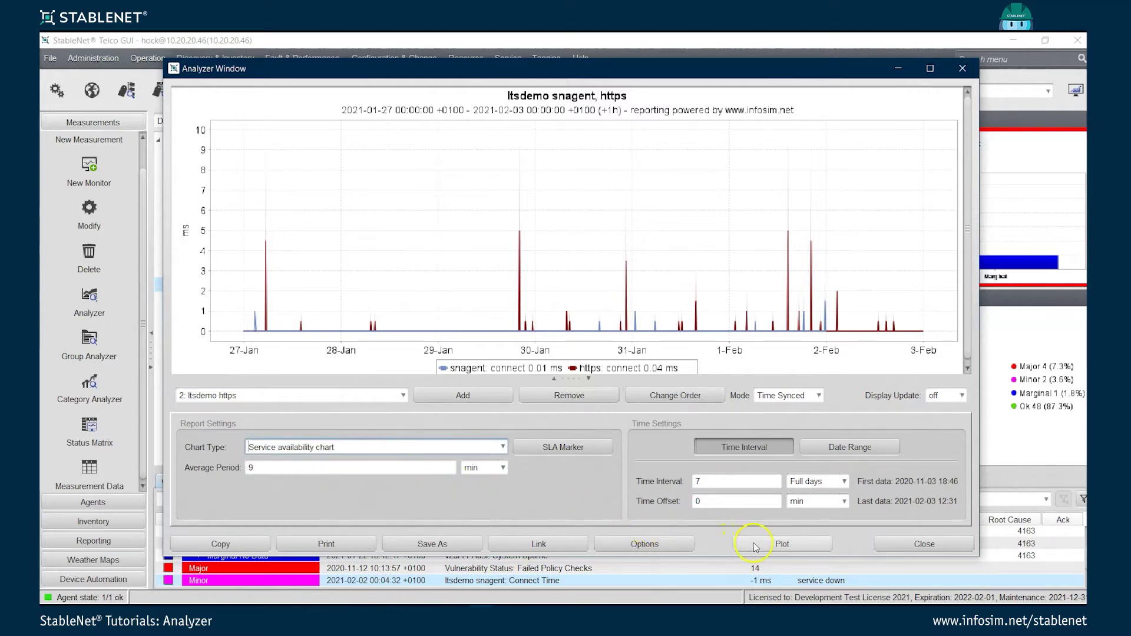
{"action": "left_click", "coordinate": [255, 395]}
{"action": "left_click", "coordinate": [255, 412]}
{"action": "left_click", "coordinate": [281, 443]}
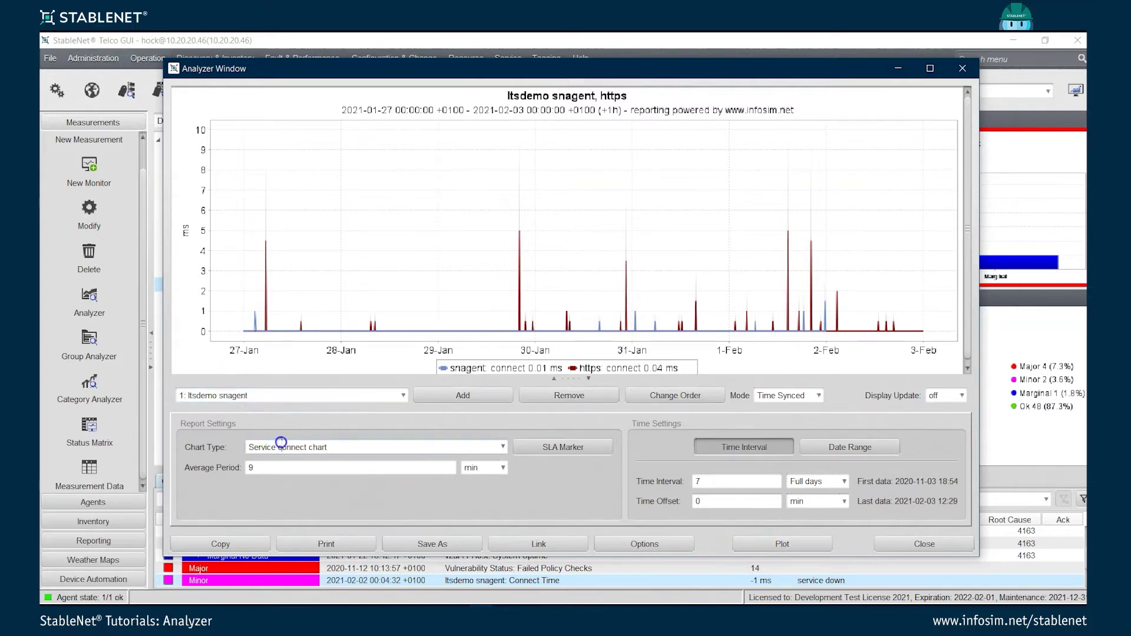
{"action": "left_click", "coordinate": [295, 466]}
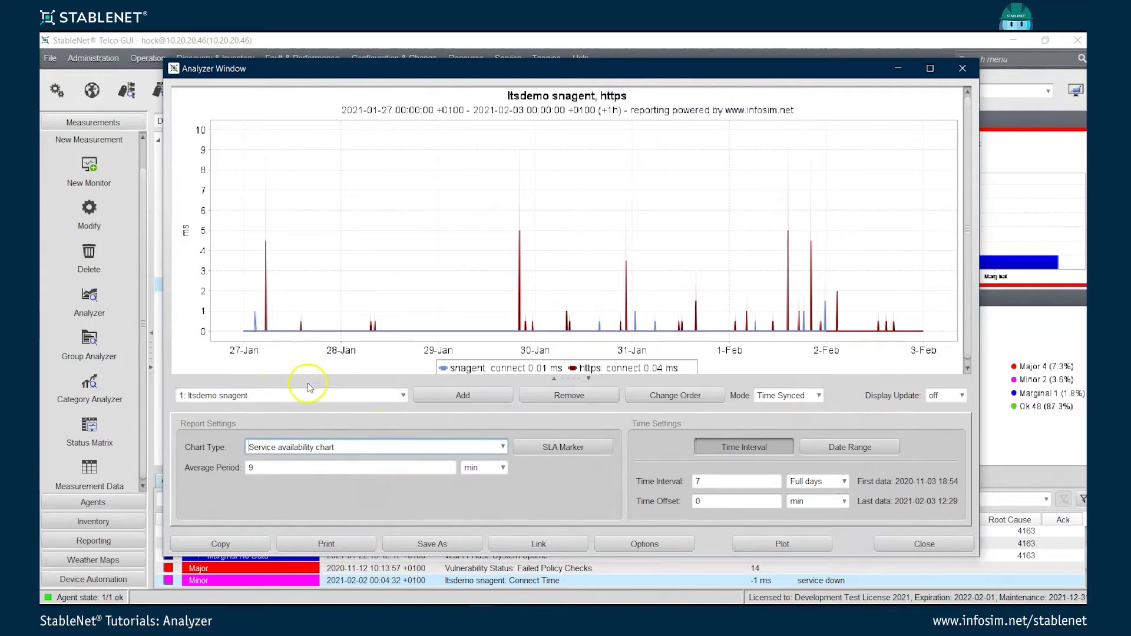
{"action": "left_click", "coordinate": [773, 541]}
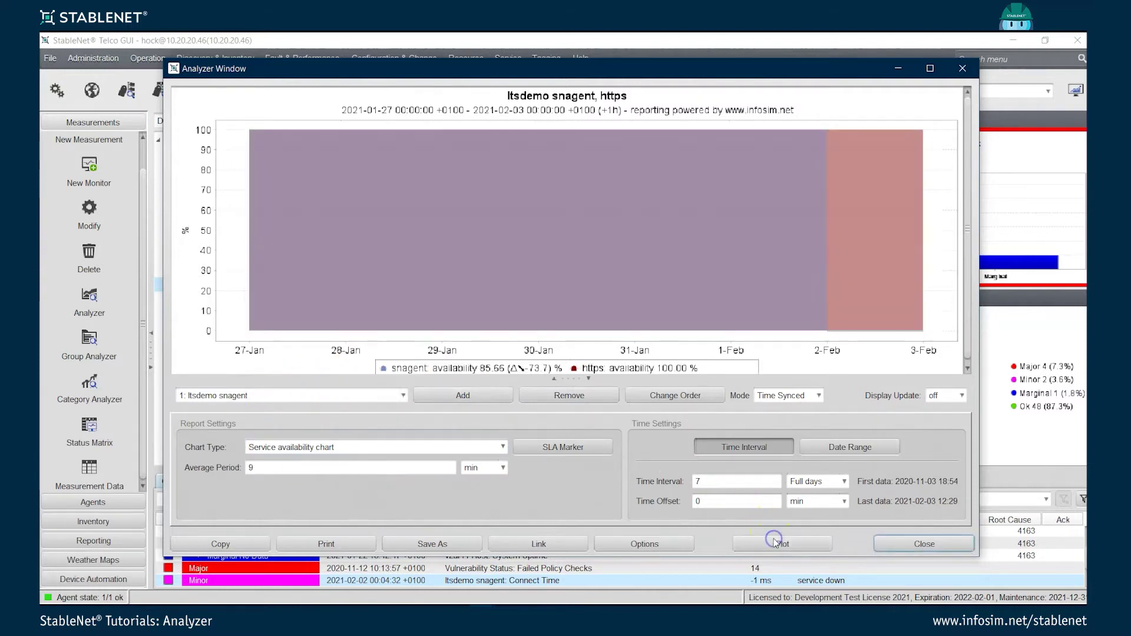
Step: Zoom into the availability chart around the snagent drop at midnight on 2 February, and replot the full interval
{"action": "mouse_move", "coordinate": [652, 314]}
{"action": "left_click_drag", "start_coordinate": [824, 260], "coordinate": [829, 306]}
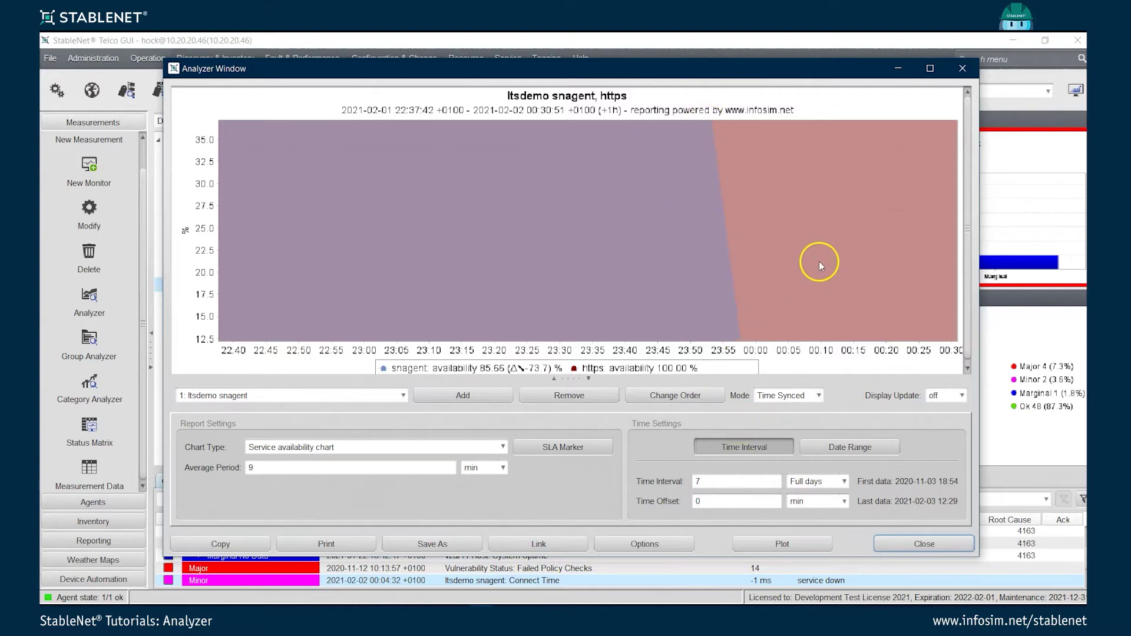
{"action": "left_click", "coordinate": [786, 546]}
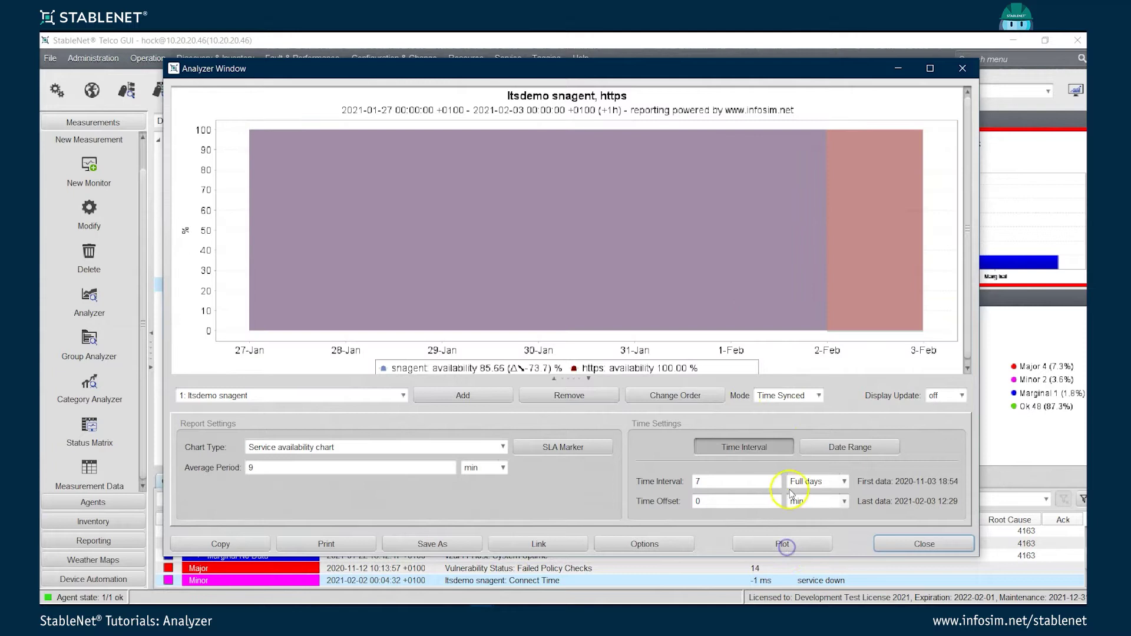
Step: Set the chart mode to Summary and plot the summed availability of both services
{"action": "left_click", "coordinate": [796, 398]}
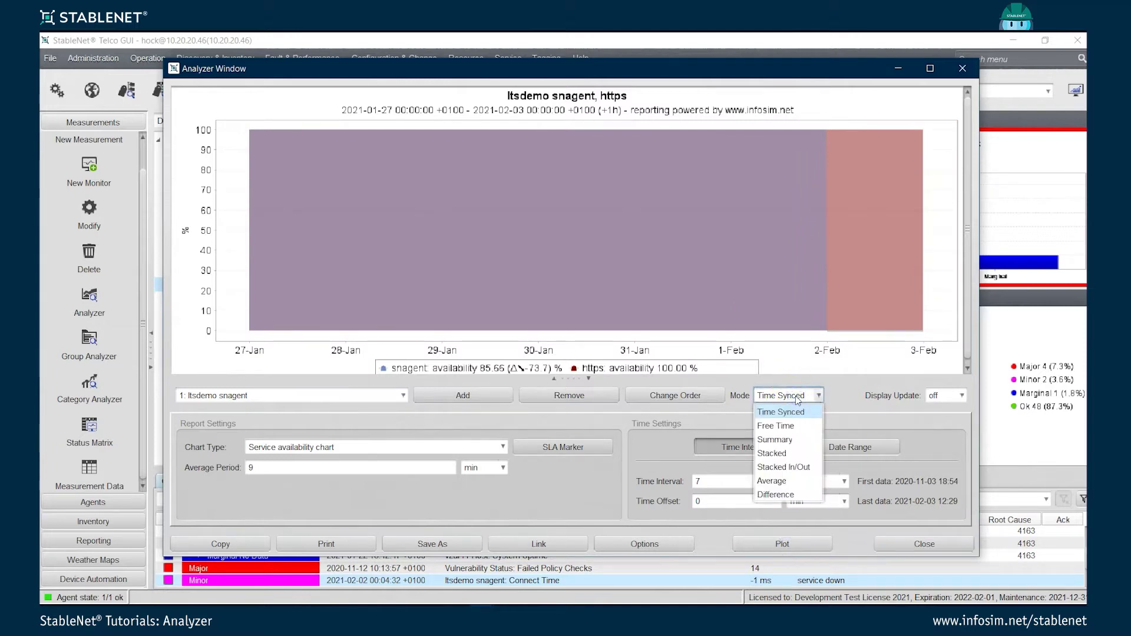
{"action": "left_click", "coordinate": [795, 429]}
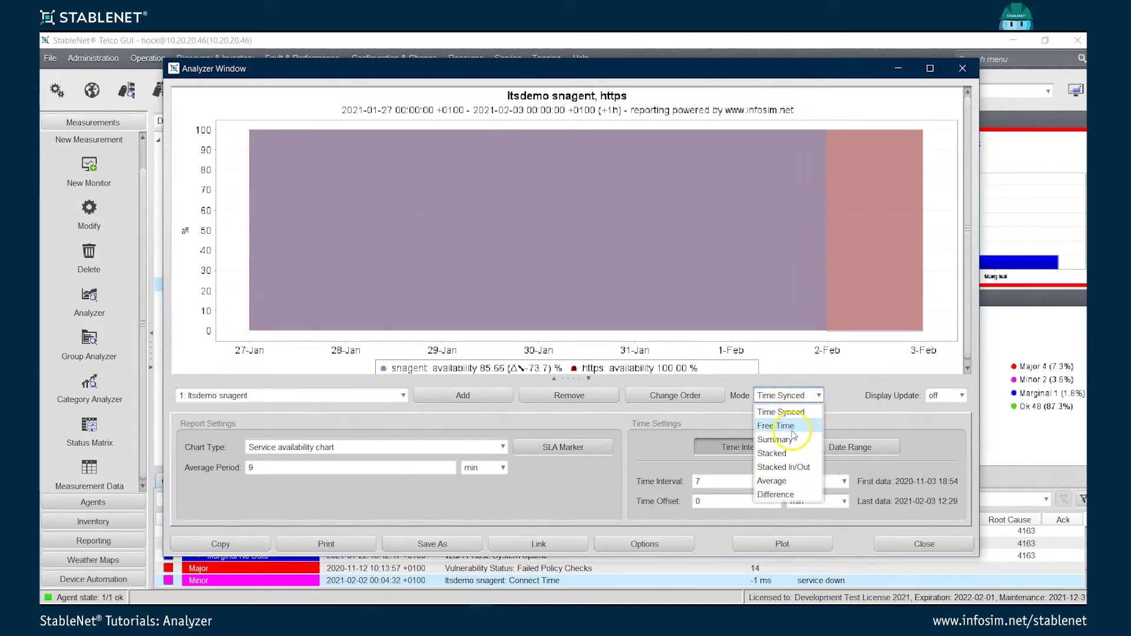
{"action": "left_click", "coordinate": [792, 440]}
{"action": "left_click", "coordinate": [791, 543]}
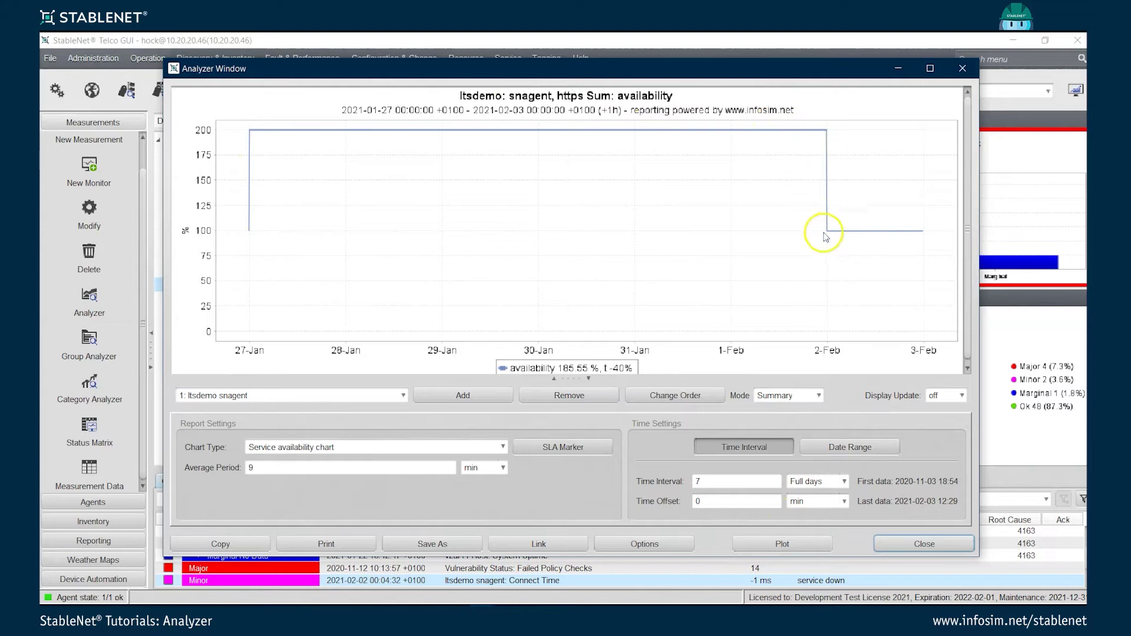
{"action": "mouse_move", "coordinate": [908, 234]}
Step: Switch the chart mode to Average and plot the mean availability of both services
{"action": "left_click", "coordinate": [807, 396]}
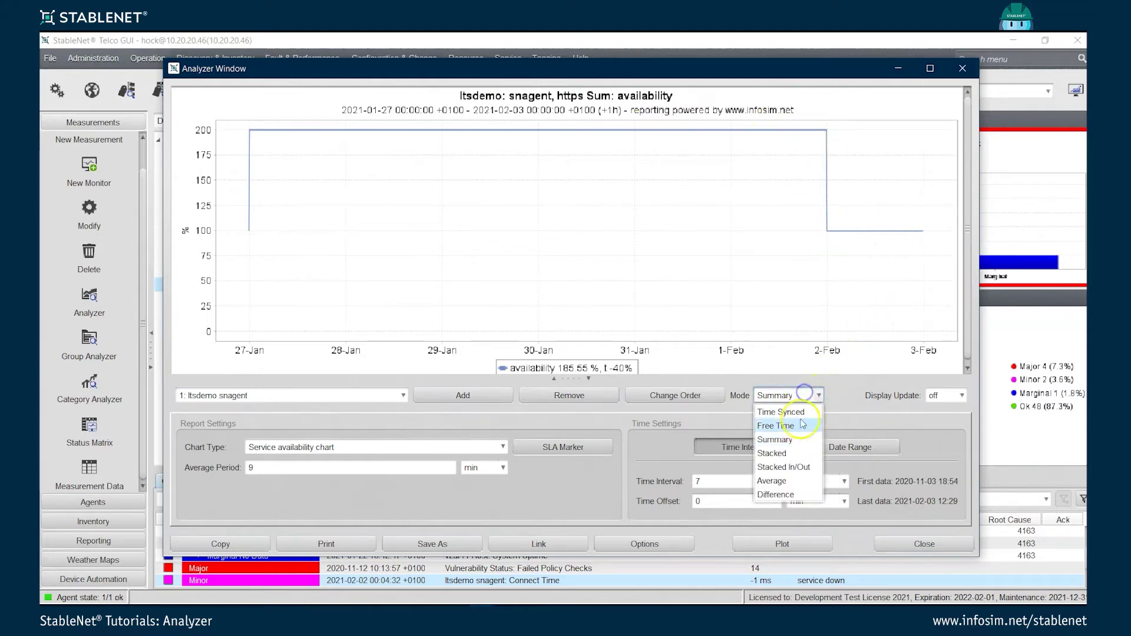
{"action": "left_click", "coordinate": [801, 487]}
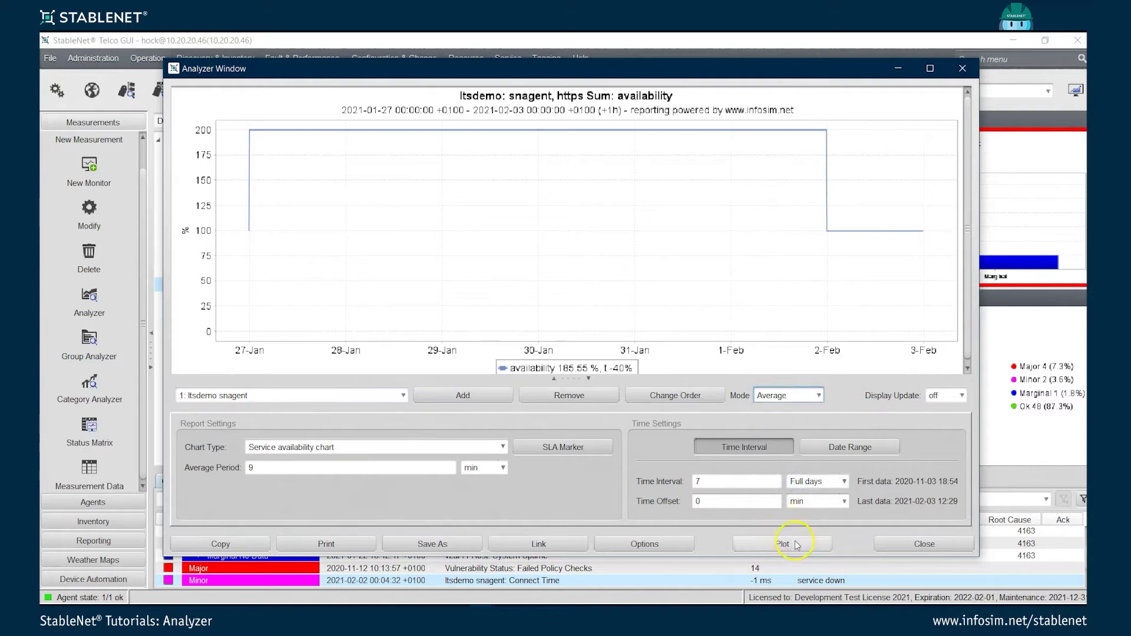
{"action": "left_click", "coordinate": [783, 544]}
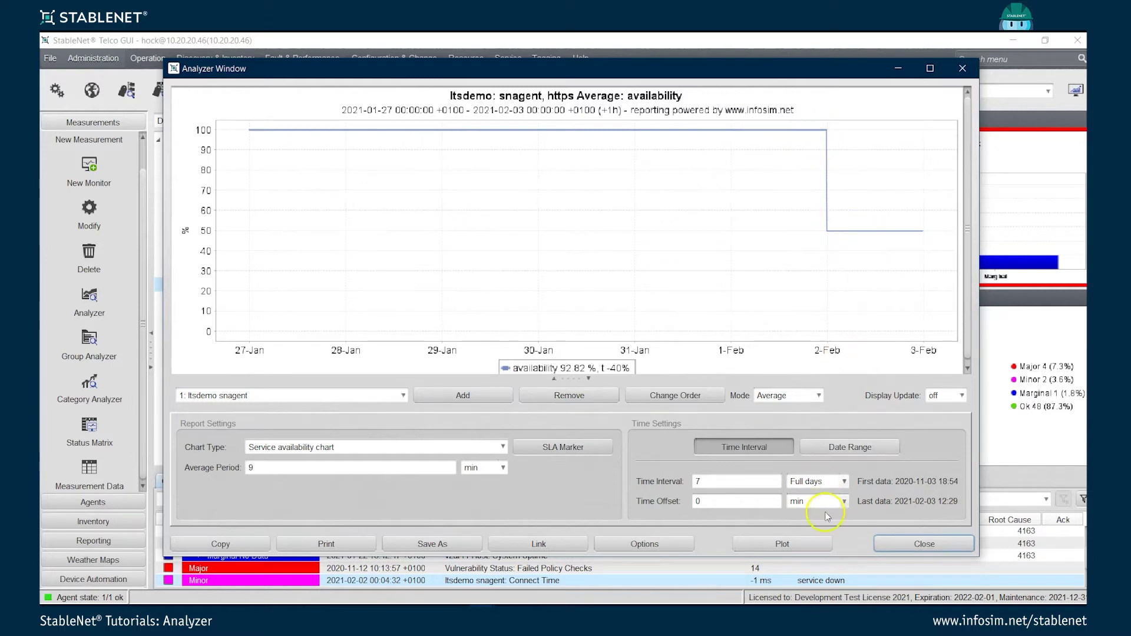
Step: Change the chart mode to Stacked, plot it, and inspect the snagent and https availability areas
{"action": "left_click", "coordinate": [794, 395]}
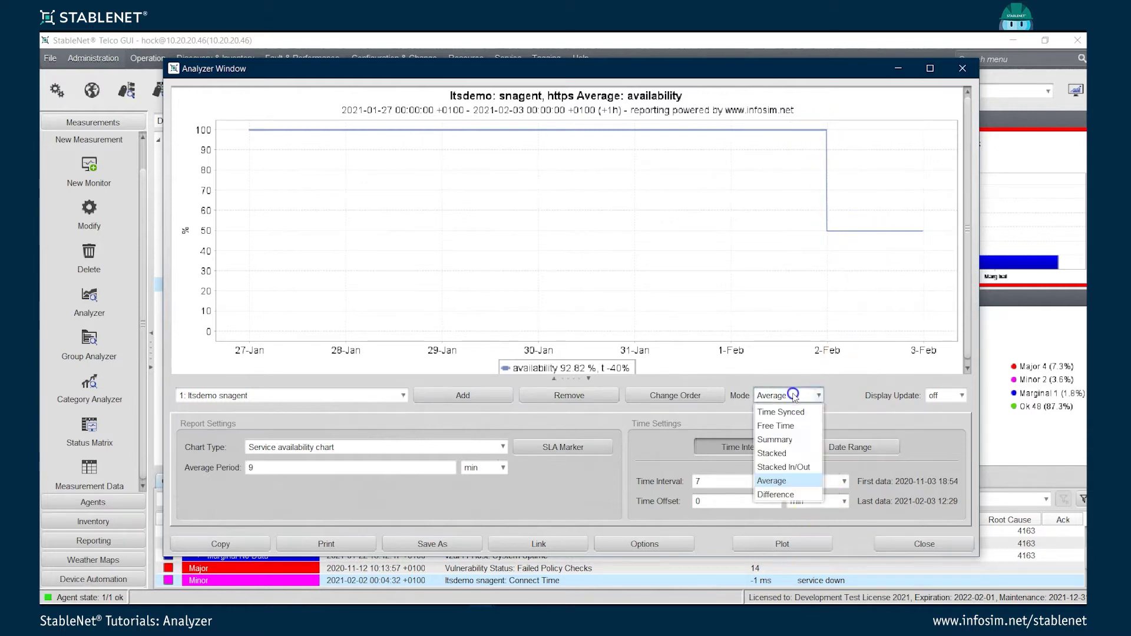
{"action": "left_click", "coordinate": [781, 453]}
{"action": "left_click", "coordinate": [790, 539]}
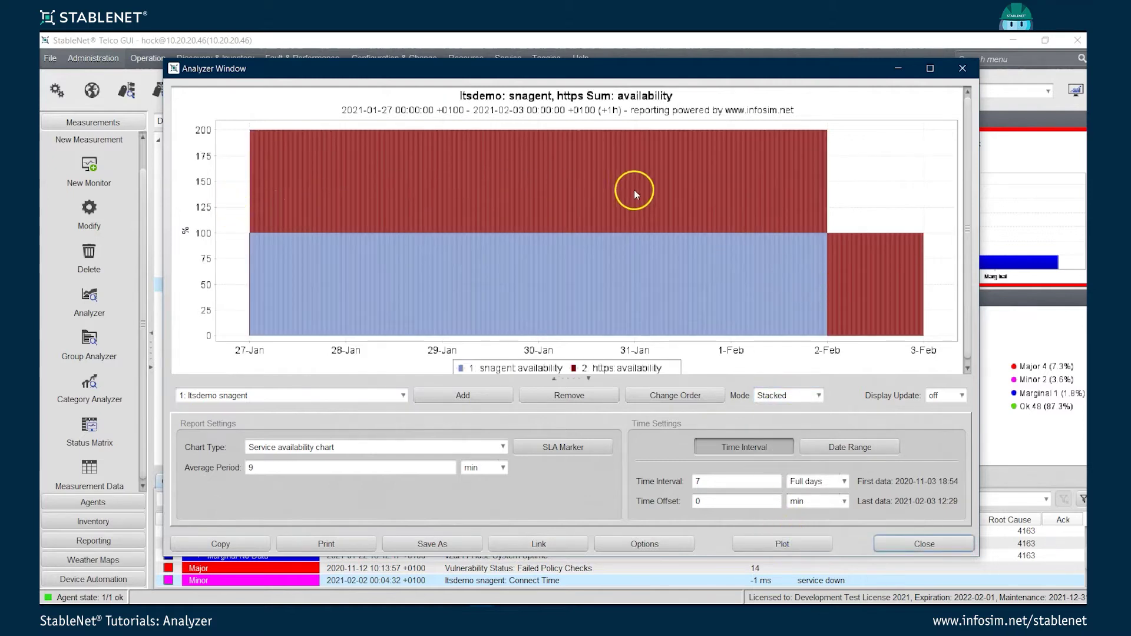
{"action": "mouse_move", "coordinate": [764, 171]}
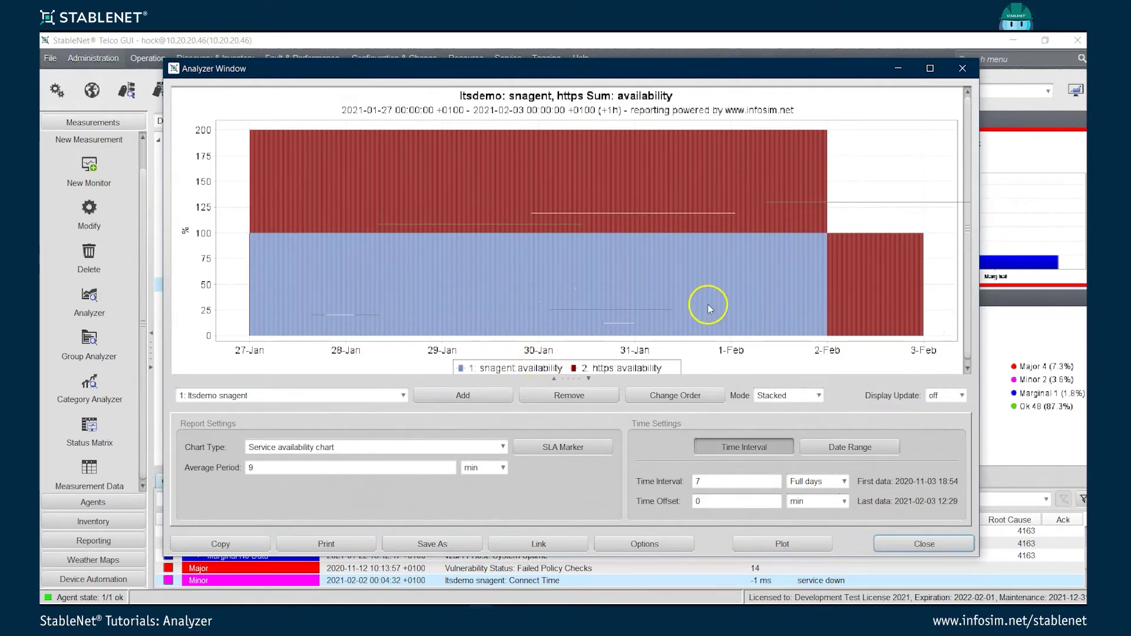
{"action": "mouse_move", "coordinate": [699, 228]}
{"action": "mouse_move", "coordinate": [863, 281]}
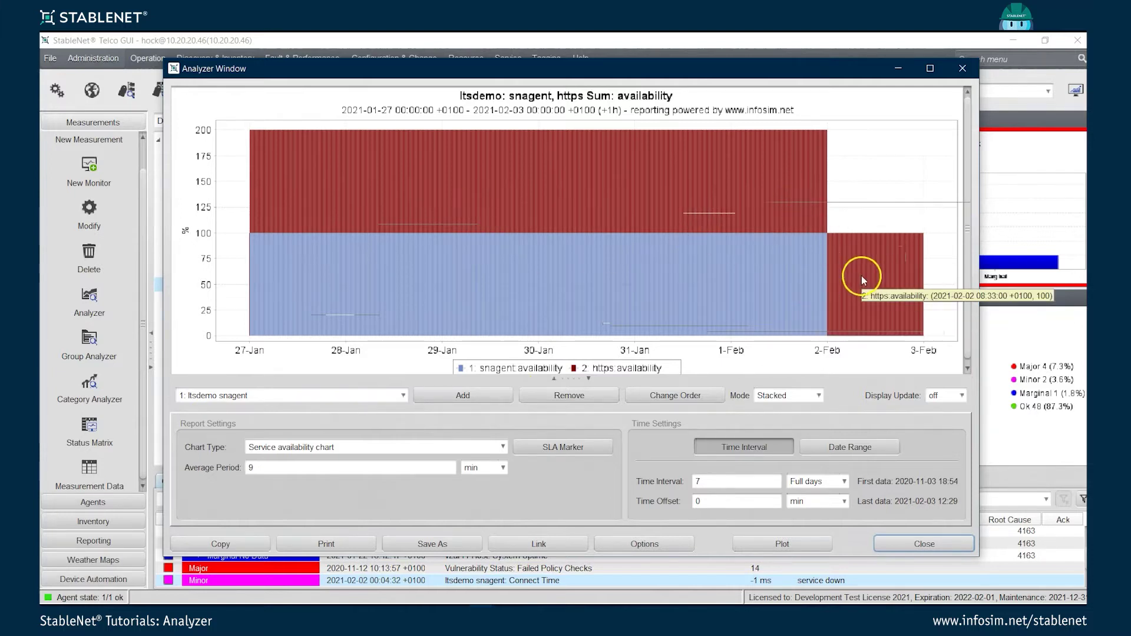
Step: Reorder the measurements so ltsdemo https comes before ltsdemo snagent, and replot the stacked chart
{"action": "left_click", "coordinate": [675, 396]}
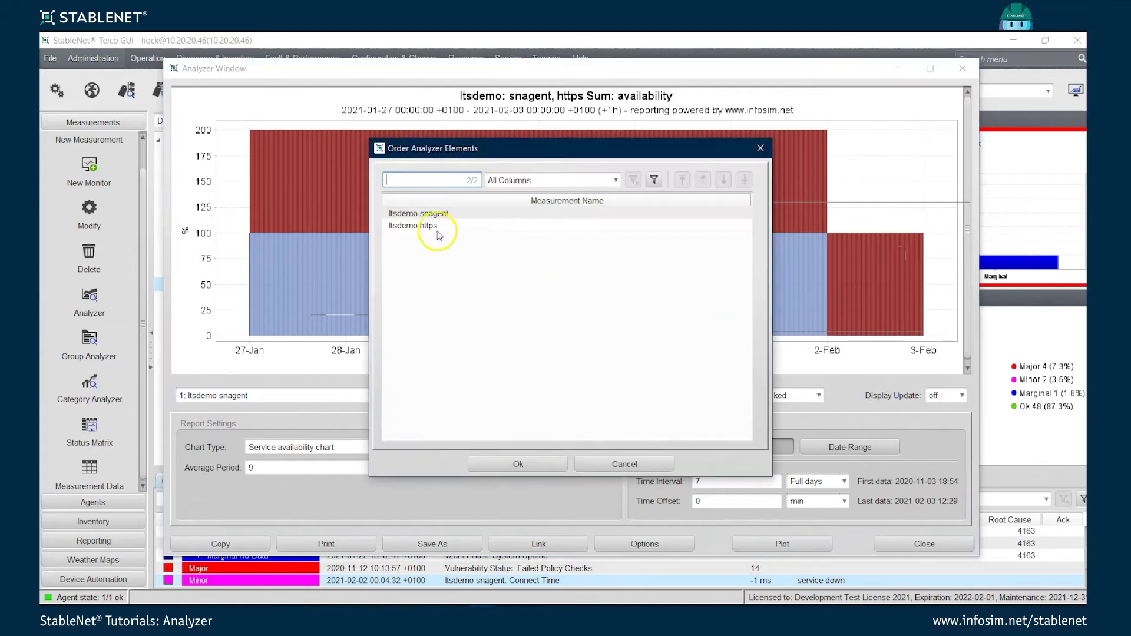
{"action": "left_click", "coordinate": [436, 228]}
{"action": "left_click", "coordinate": [701, 180]}
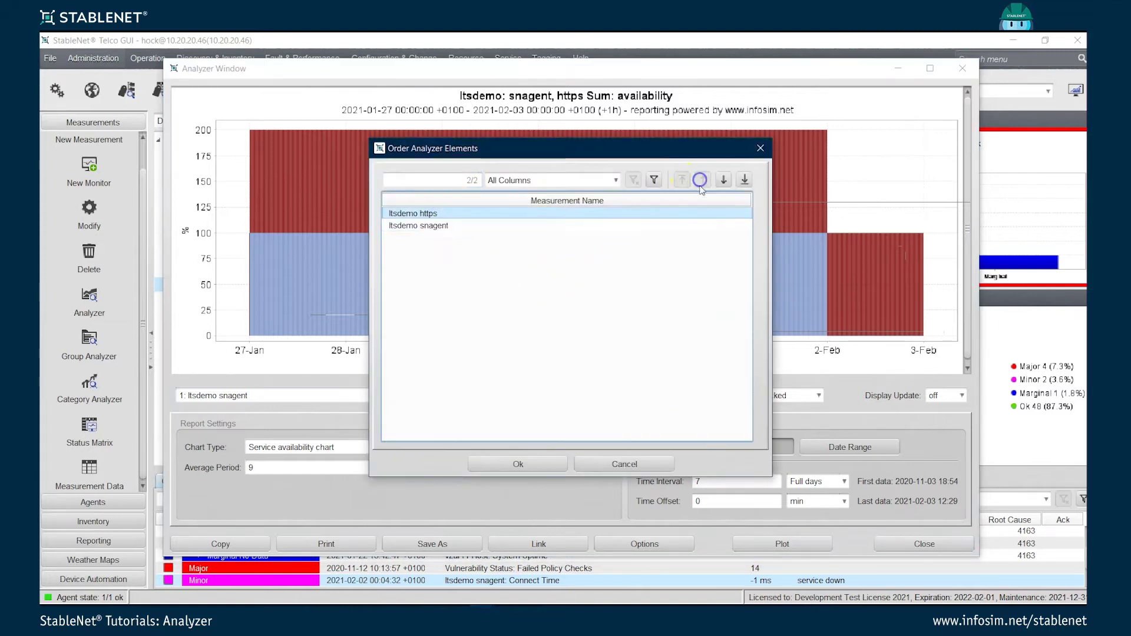
{"action": "left_click", "coordinate": [539, 463]}
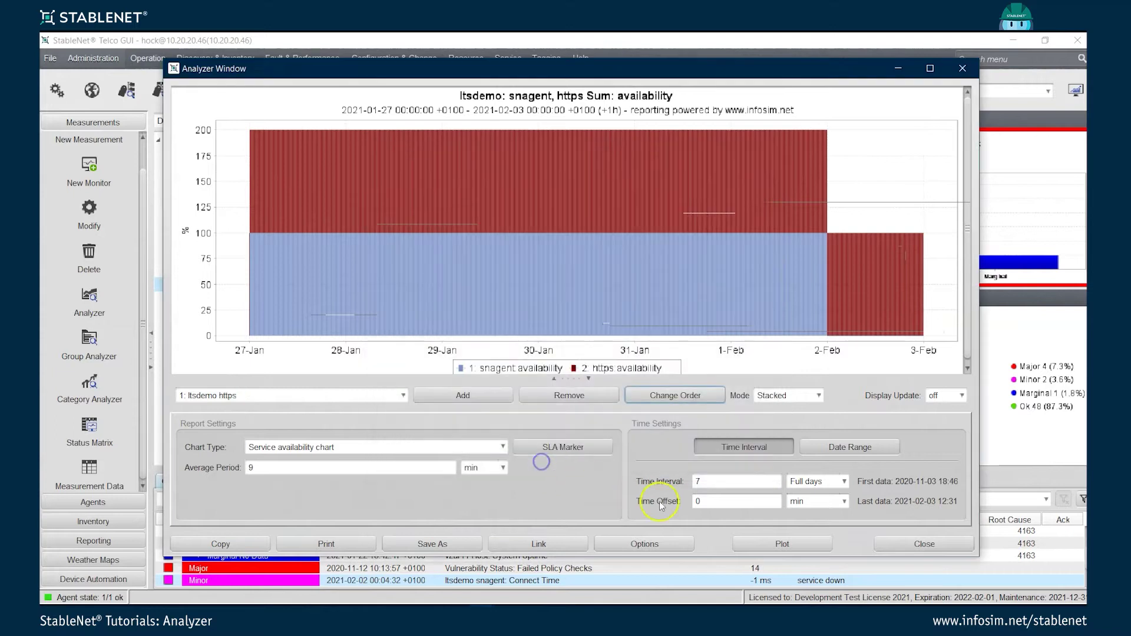
{"action": "left_click", "coordinate": [782, 543]}
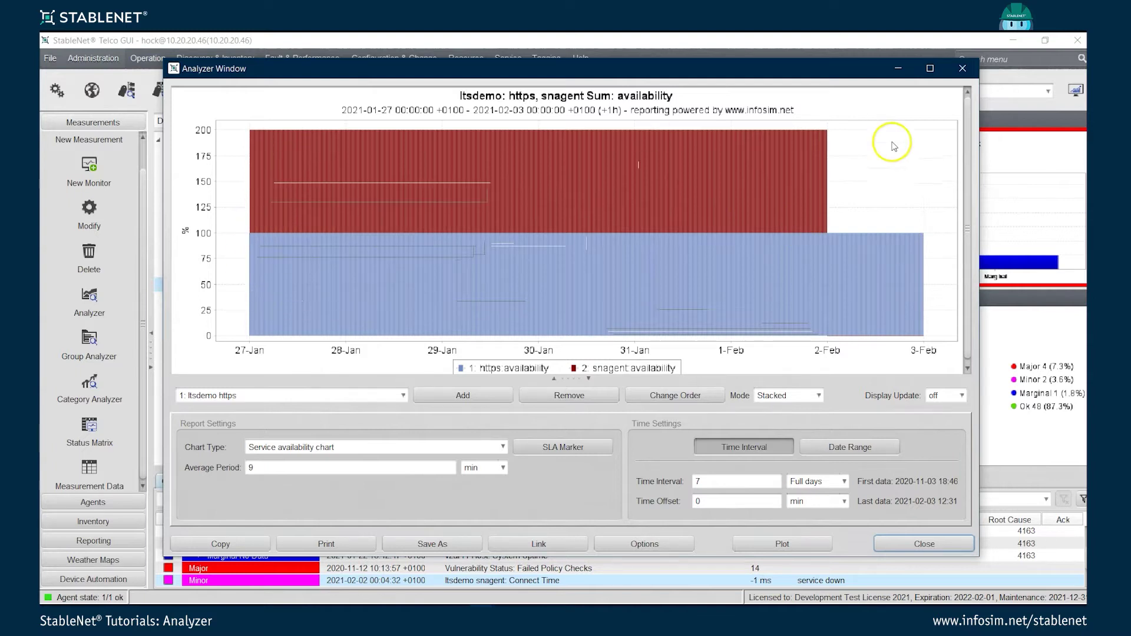
{"action": "mouse_move", "coordinate": [730, 207]}
{"action": "mouse_move", "coordinate": [557, 330]}
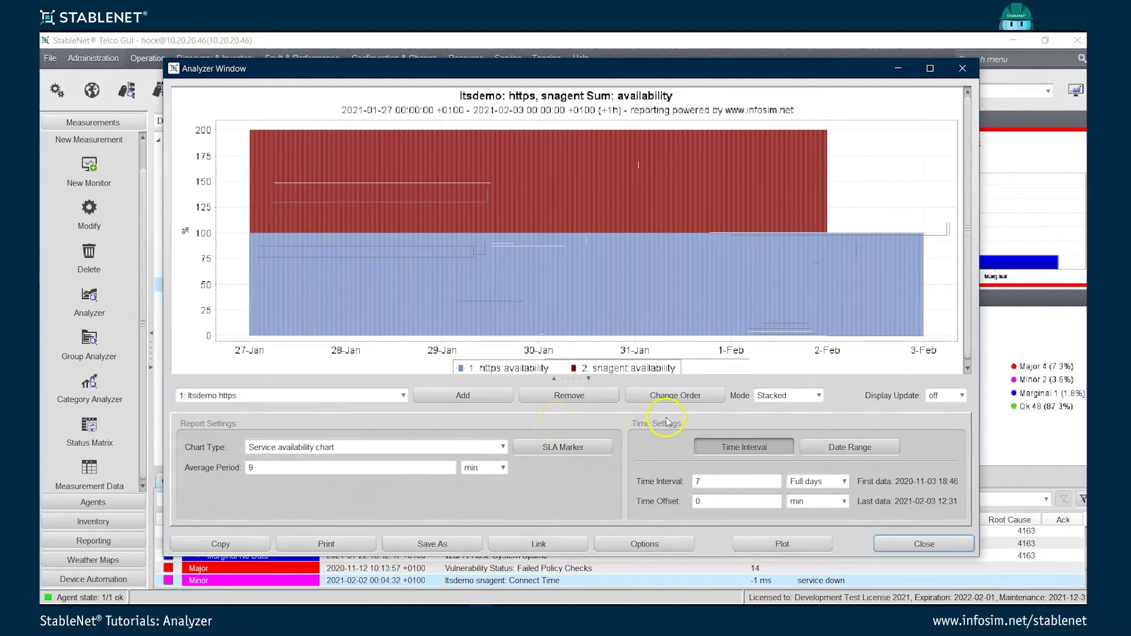
Step: Add a red SLA marker with start value 0 and stop value 200
{"action": "left_click", "coordinate": [591, 450]}
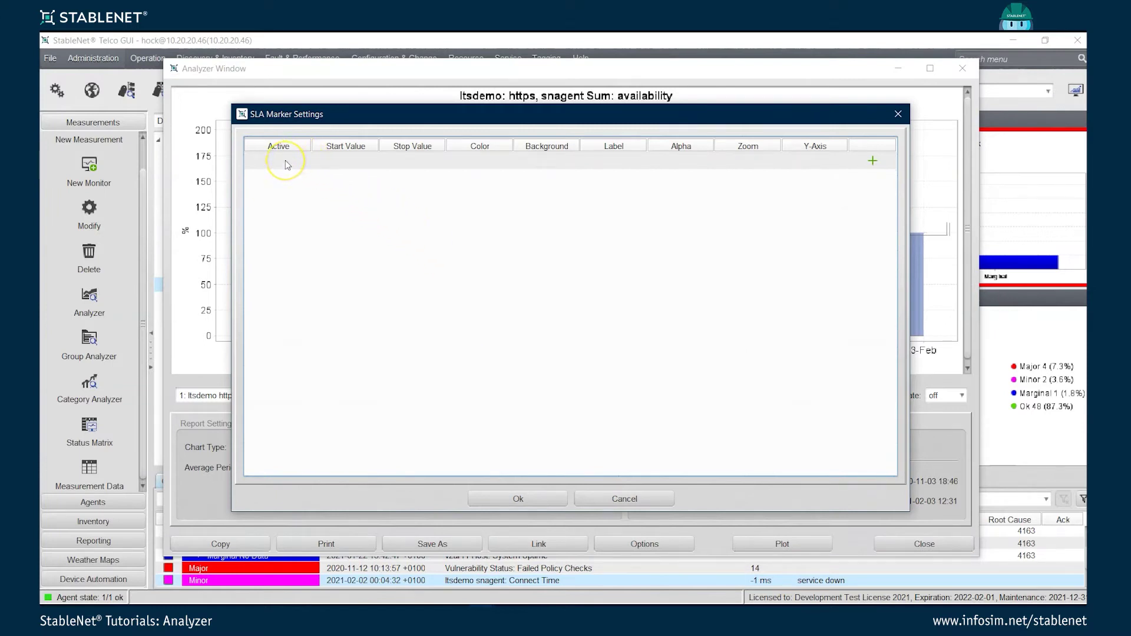
{"action": "left_click", "coordinate": [343, 160]}
{"action": "left_click", "coordinate": [484, 158]}
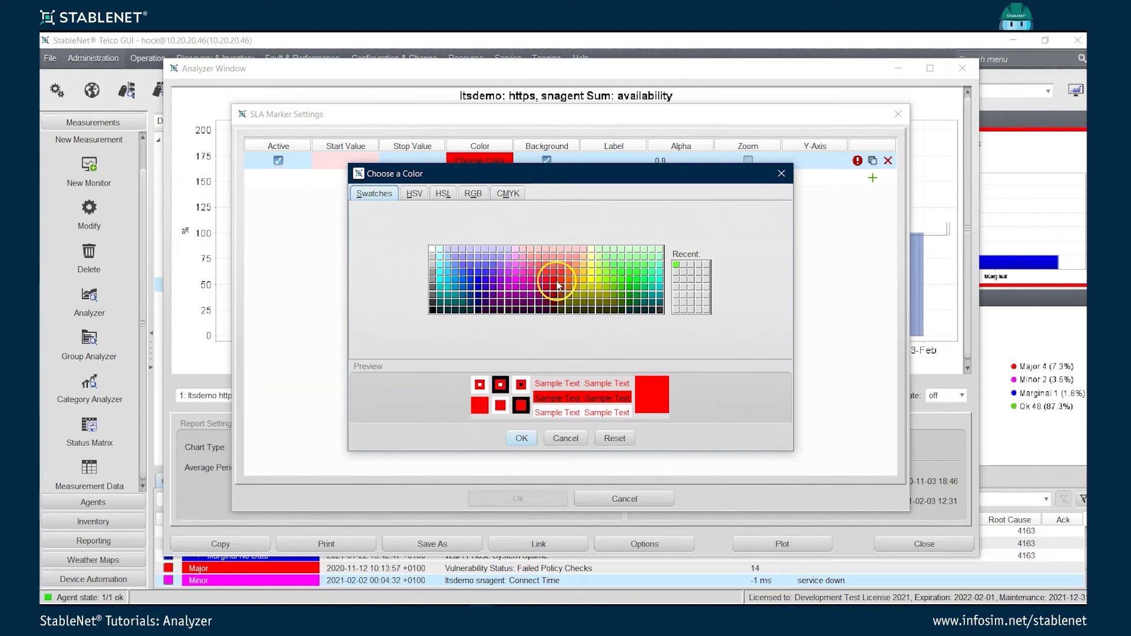
{"action": "left_click", "coordinate": [521, 438]}
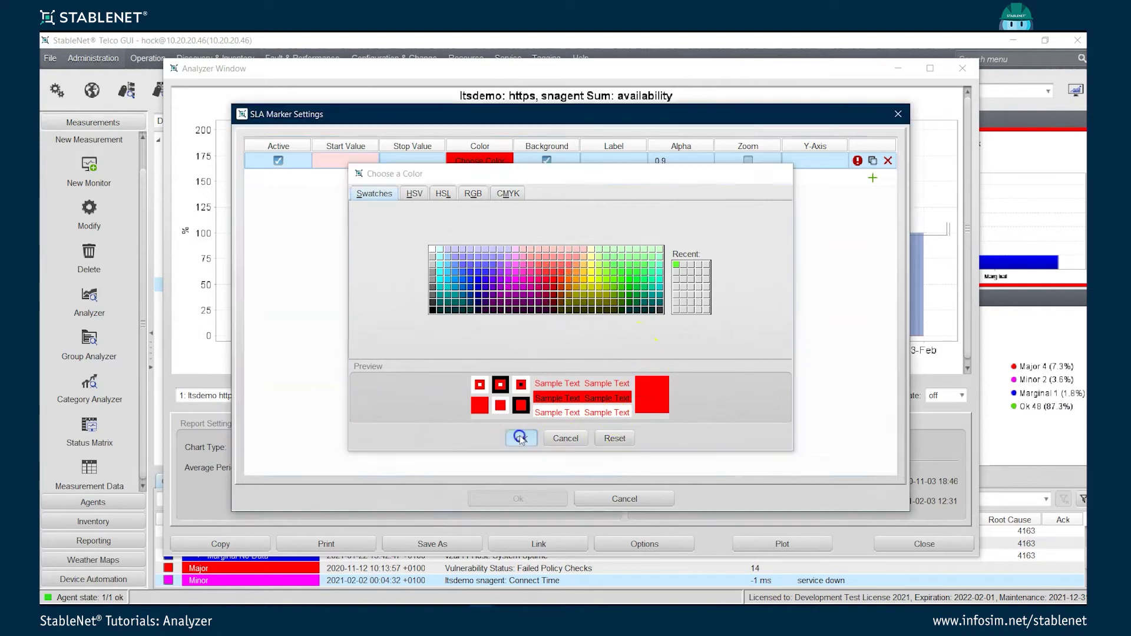
{"action": "left_click", "coordinate": [363, 162]}
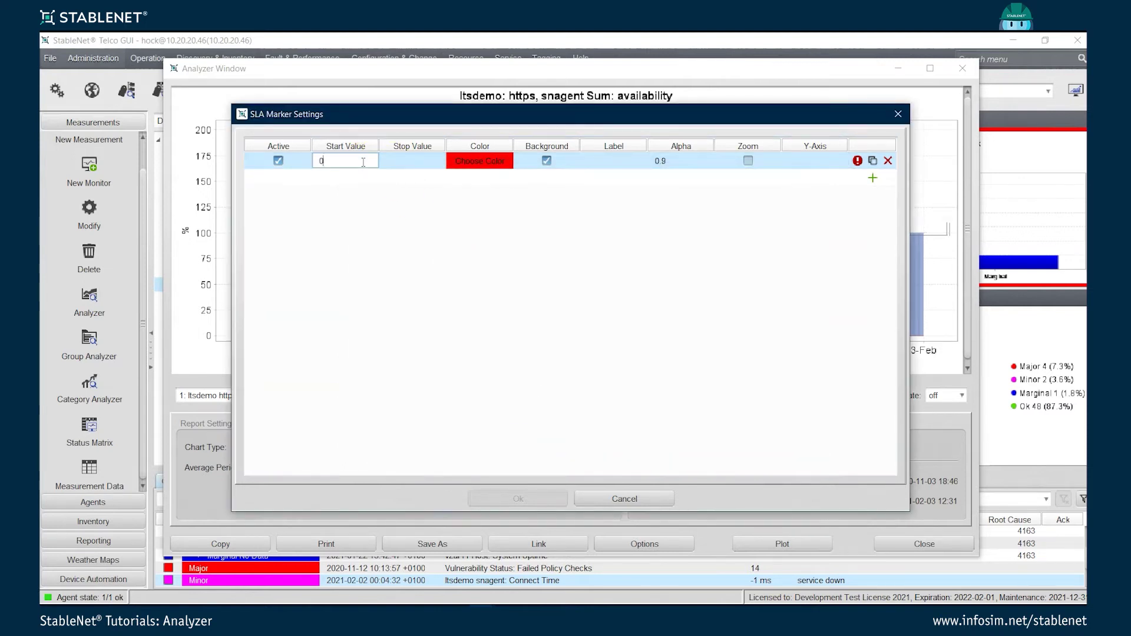
{"action": "left_click", "coordinate": [391, 162]}
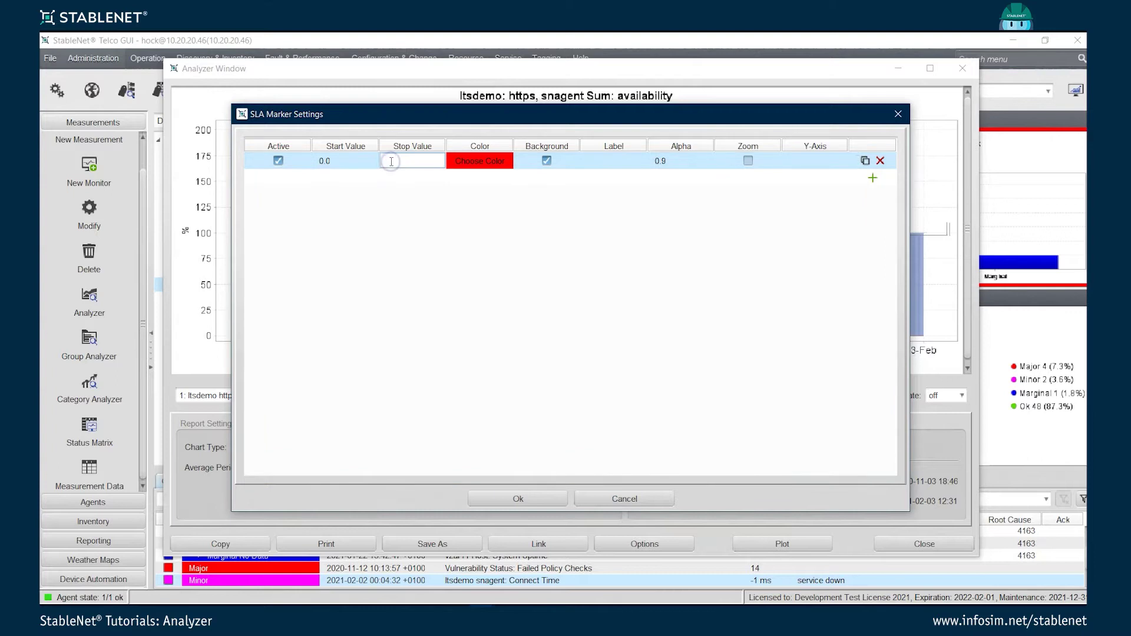
{"action": "left_click", "coordinate": [565, 155]}
Step: Label the SLA marker "Not everything working" and apply it to the chart
{"action": "left_click", "coordinate": [605, 159]}
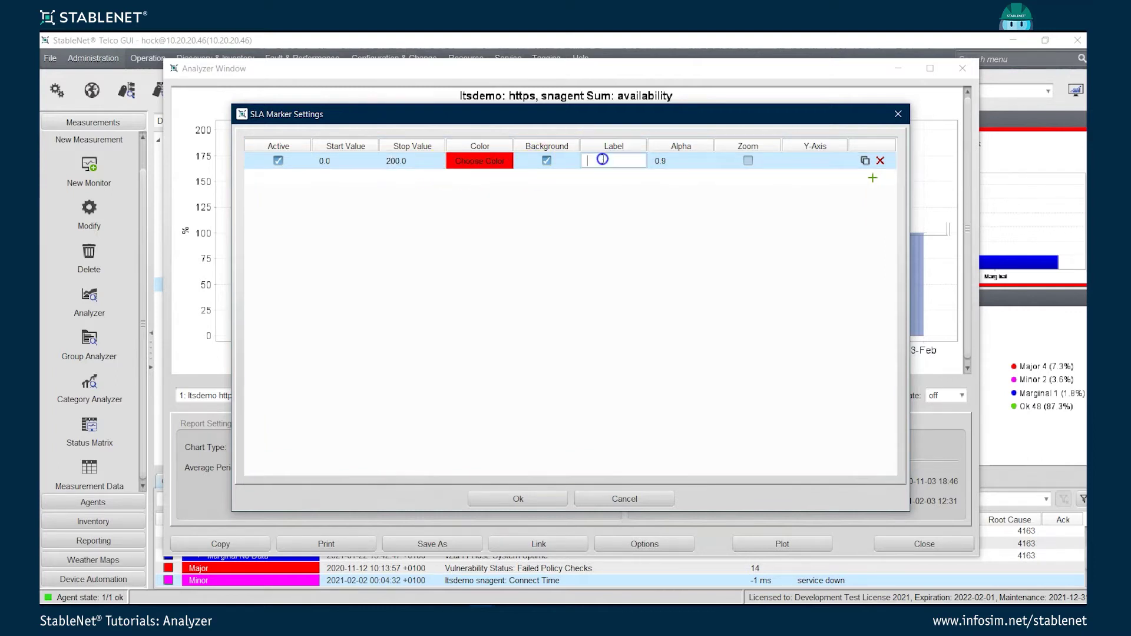
{"action": "type", "text": "NOLeve"}
{"action": "key", "text": "BackSpace"}
{"action": "type", "text": "erything working"}
{"action": "key", "text": "Return"}
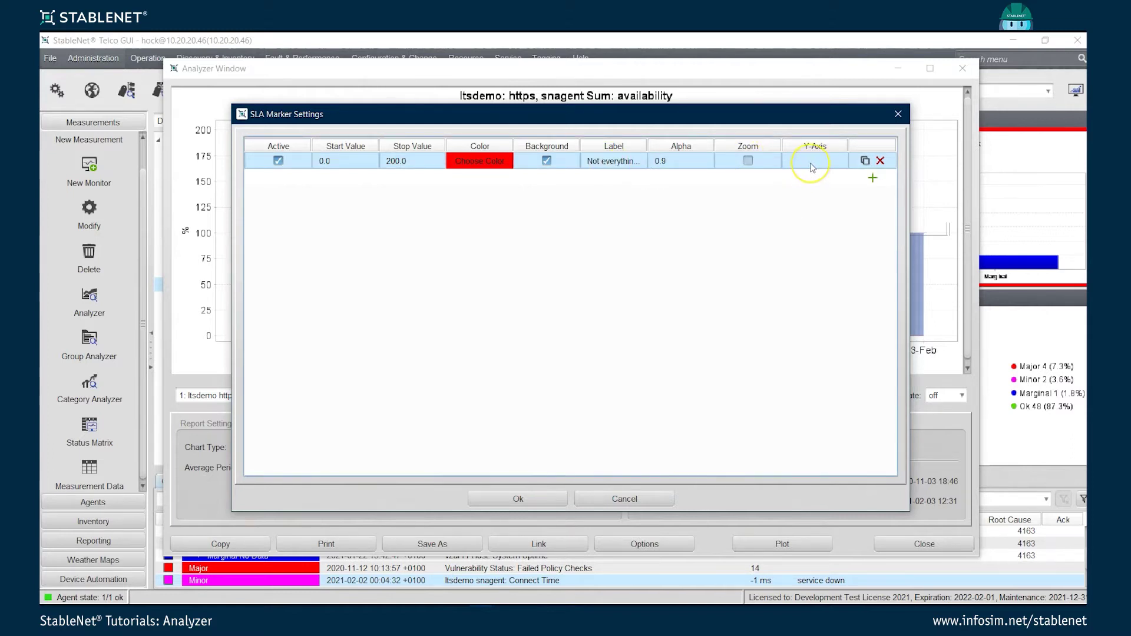
{"action": "left_click", "coordinate": [539, 499]}
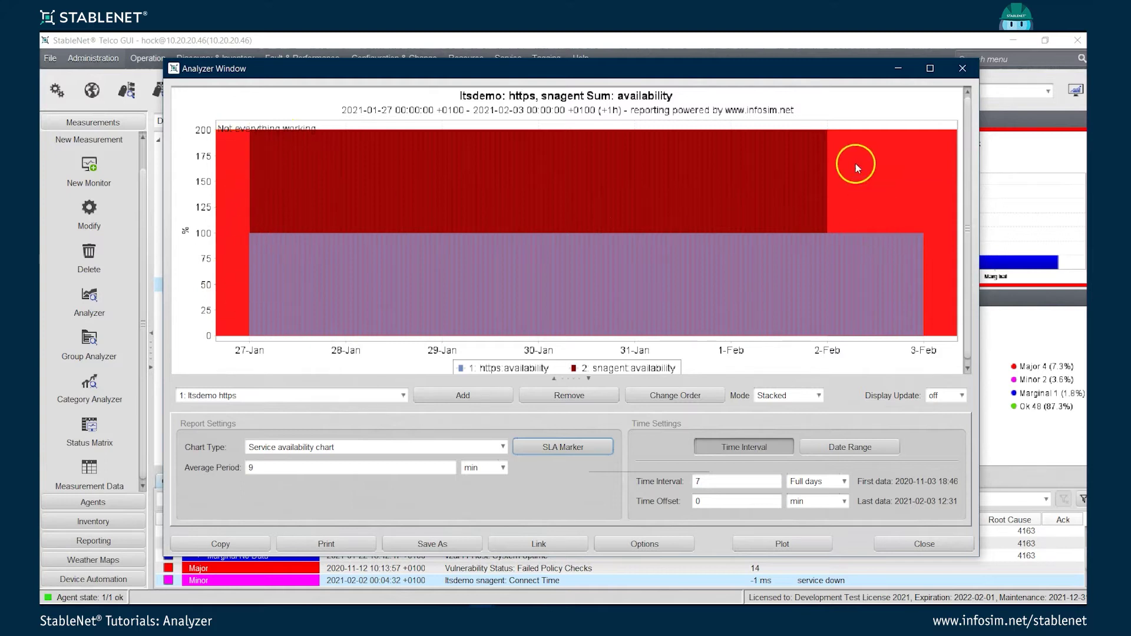
Step: Change the SLA marker's start value to 200, its stop value to 300 and its color to the recent green
{"action": "left_click", "coordinate": [561, 447]}
{"action": "double_click", "coordinate": [371, 161]}
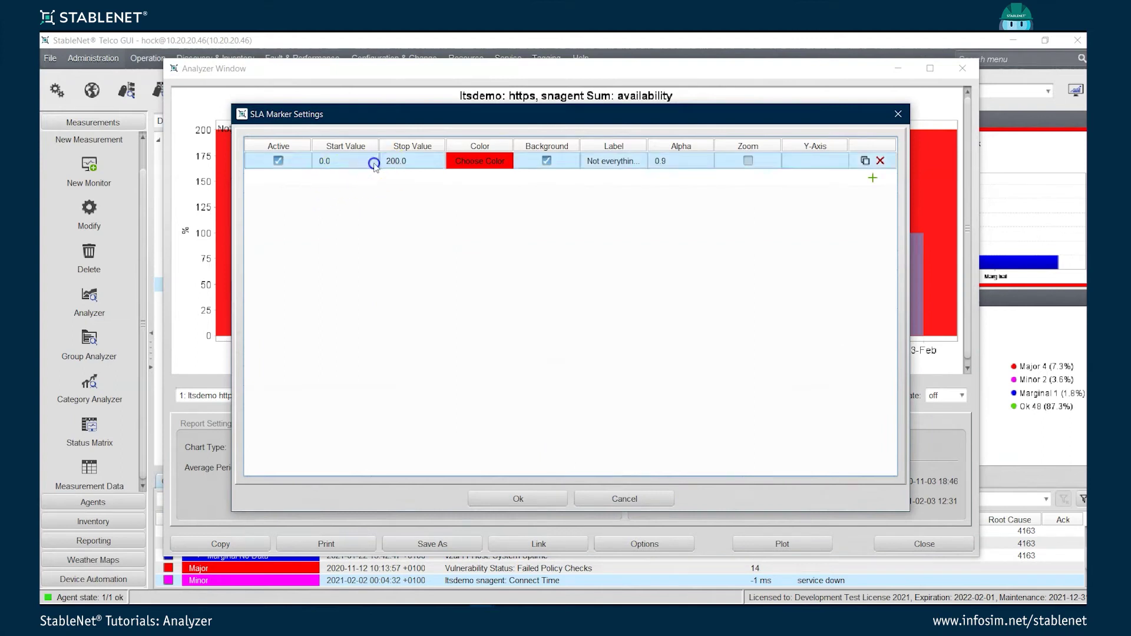
{"action": "key", "text": "BackSpace"}
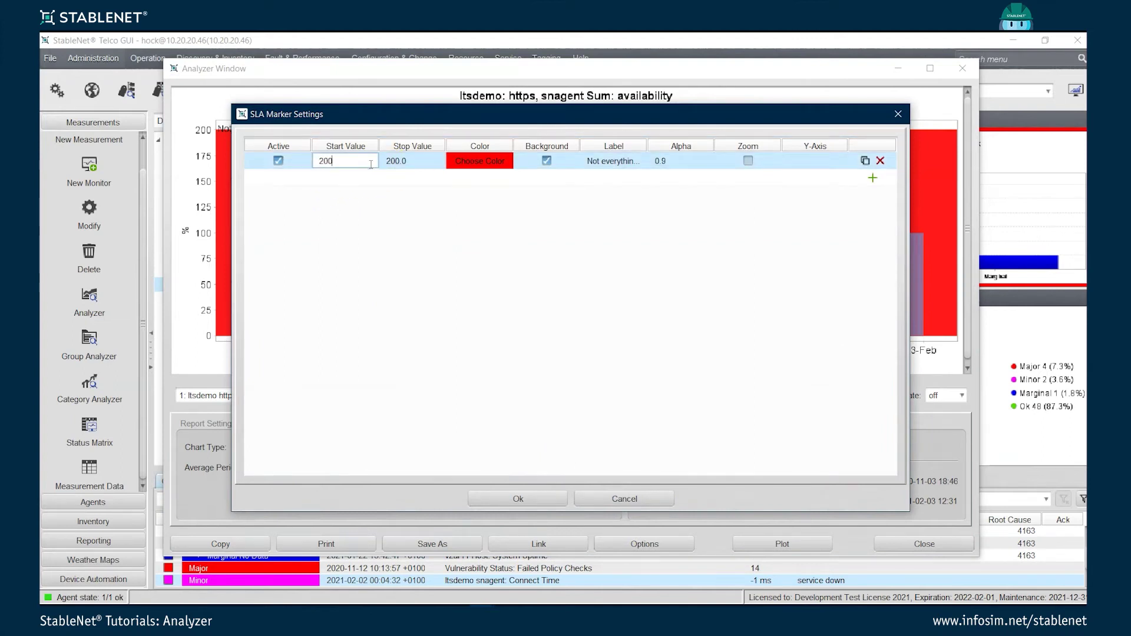
{"action": "type", "text": "200"}
{"action": "double_click", "coordinate": [395, 165]}
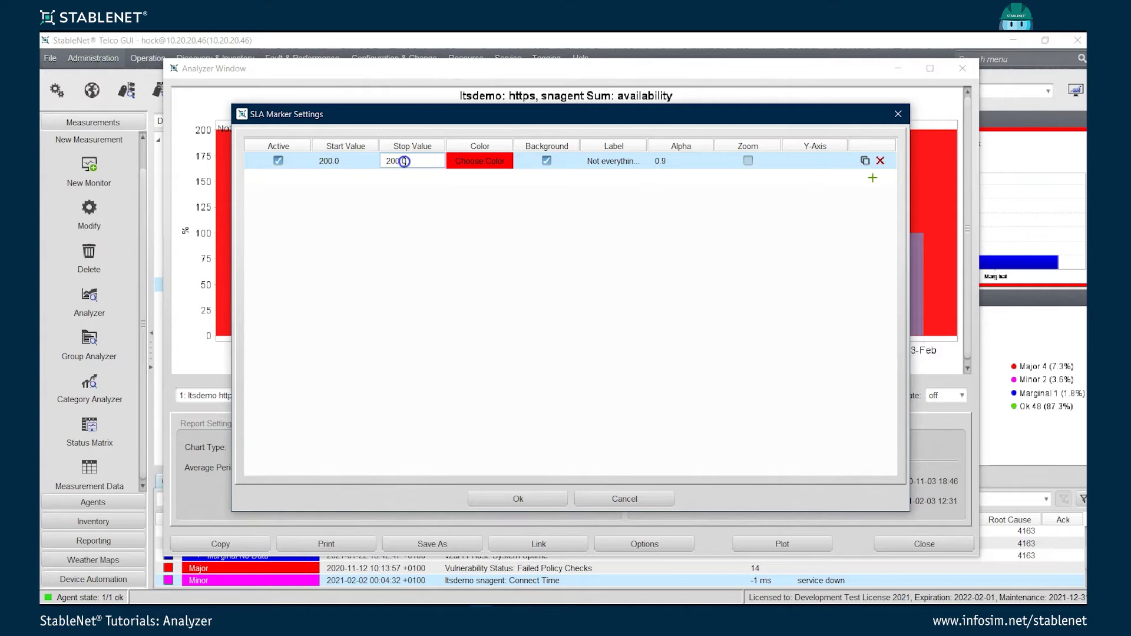
{"action": "type", "text": "300"}
{"action": "left_click", "coordinate": [471, 161]}
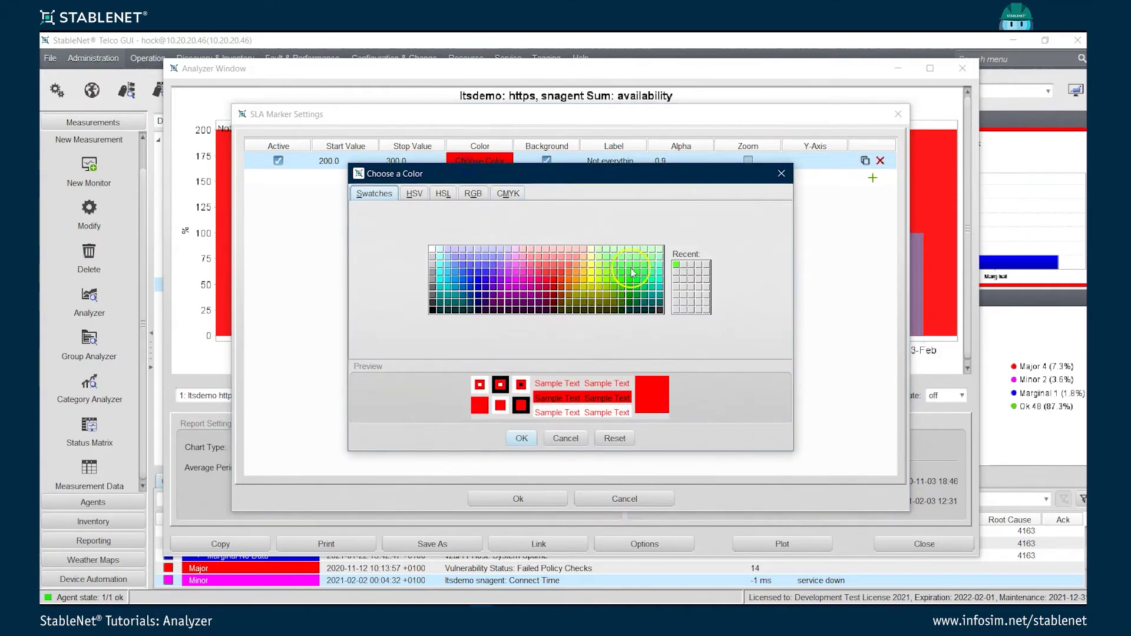
{"action": "left_click", "coordinate": [676, 264]}
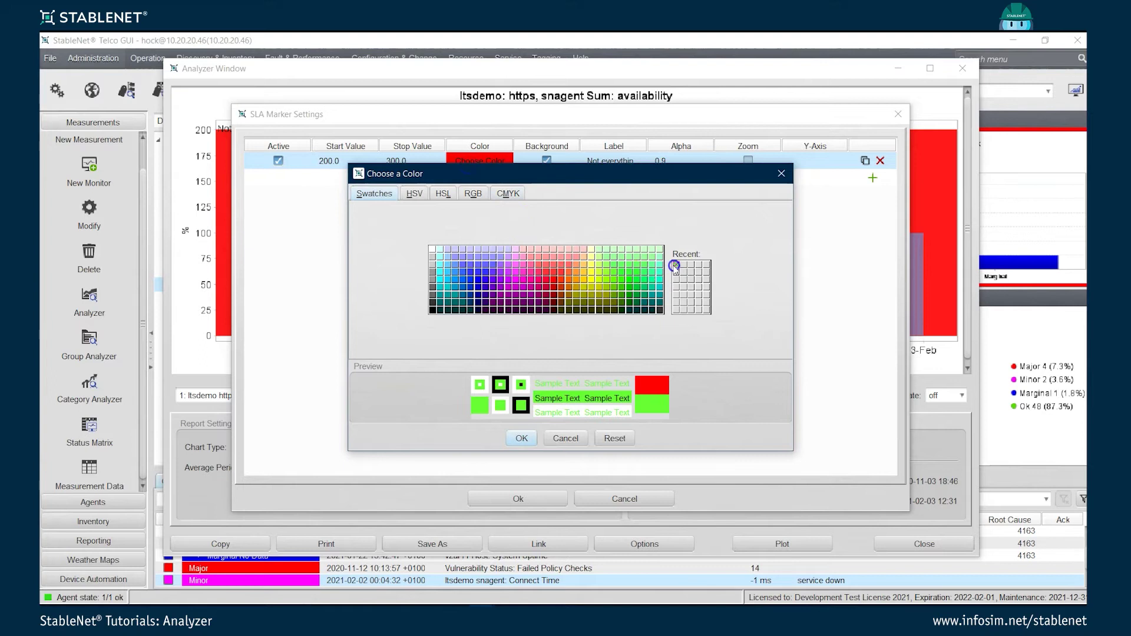
{"action": "left_click", "coordinate": [528, 443]}
Step: Relabel the green SLA marker "Both services working" and apply it to the chart
{"action": "double_click", "coordinate": [609, 161]}
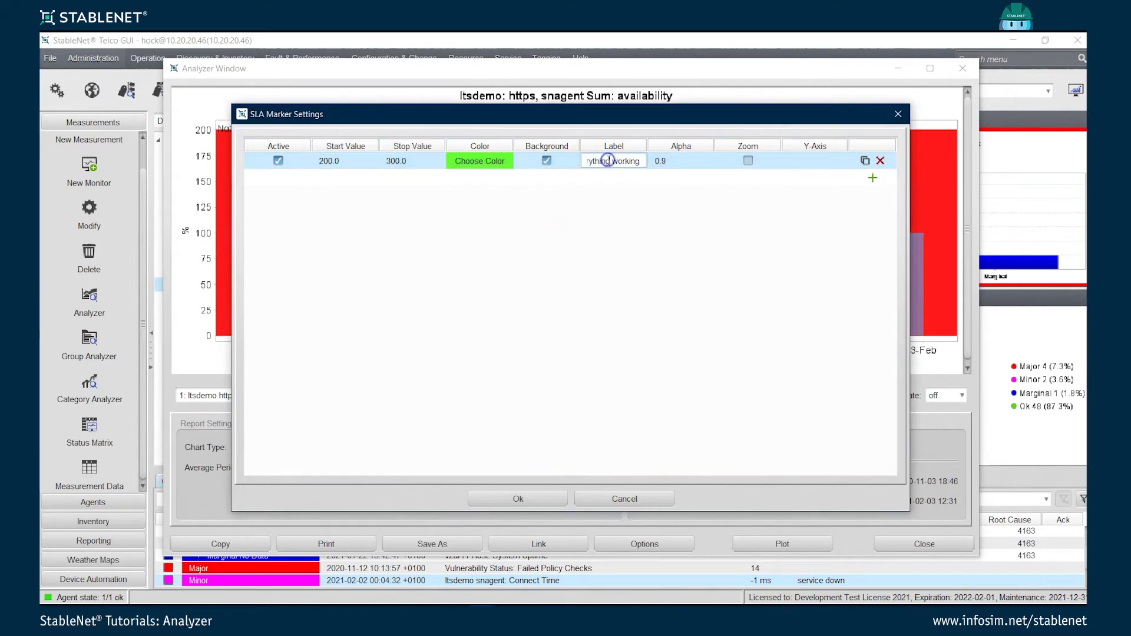
{"action": "key", "text": "ctrl+a"}
{"action": "type", "text": "Both serv"}
{"action": "type", "text": "ices work"}
{"action": "type", "text": "ing"}
{"action": "key", "text": "Return"}
{"action": "left_click", "coordinate": [540, 499]}
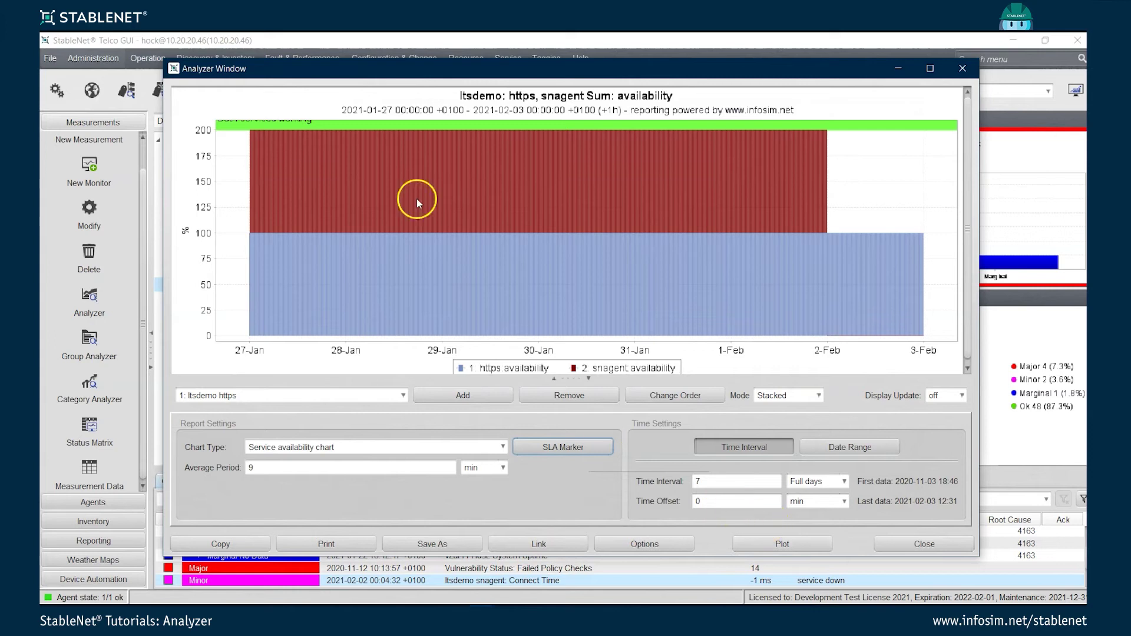
Step: Add a second SLA marker in red with start value 0 and stop value 200
{"action": "left_click", "coordinate": [554, 447]}
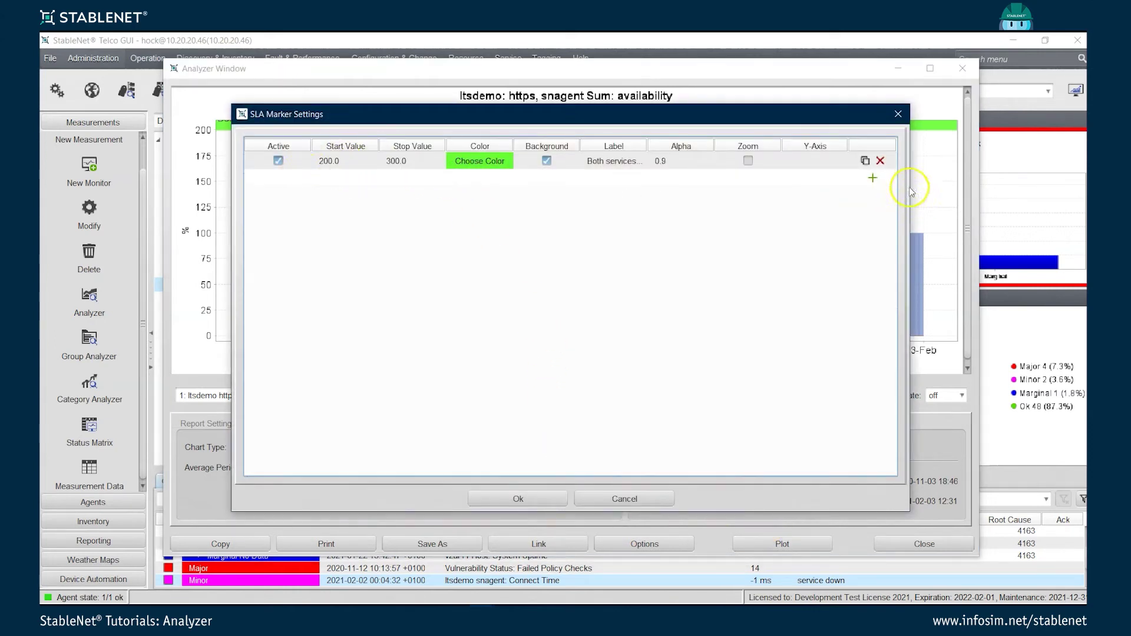
{"action": "left_click", "coordinate": [873, 178]}
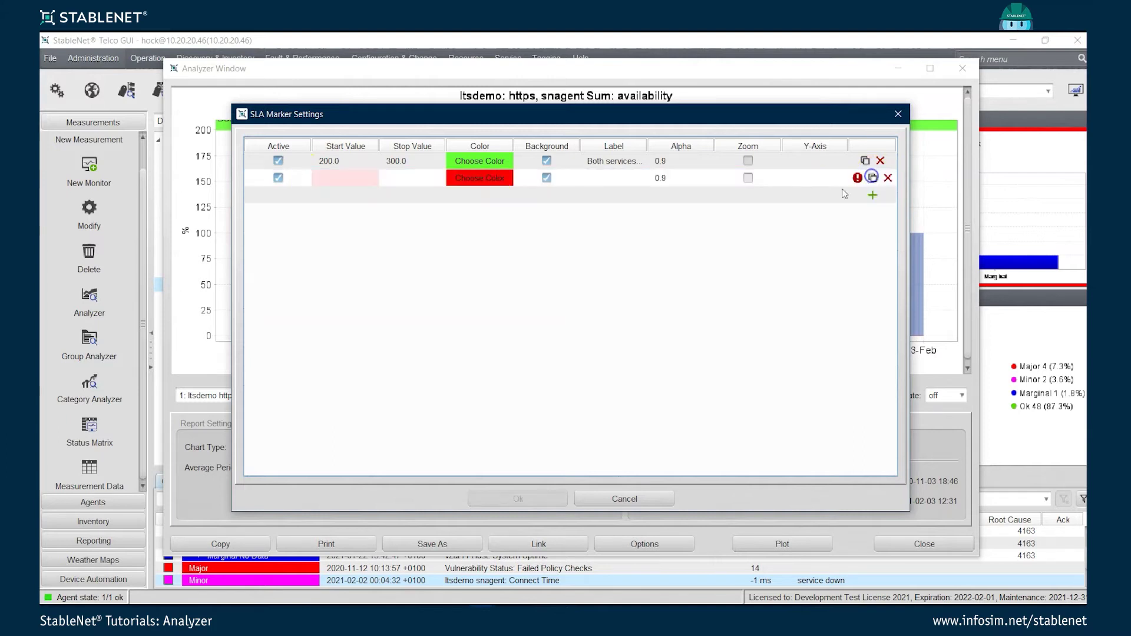
{"action": "double_click", "coordinate": [331, 179]}
{"action": "type", "text": "0"}
{"action": "double_click", "coordinate": [415, 178]}
{"action": "type", "text": "200"}
{"action": "key", "text": "Return"}
Step: Label the red SLA marker "Not everything working"
{"action": "left_click", "coordinate": [611, 182]}
{"action": "double_click", "coordinate": [603, 181]}
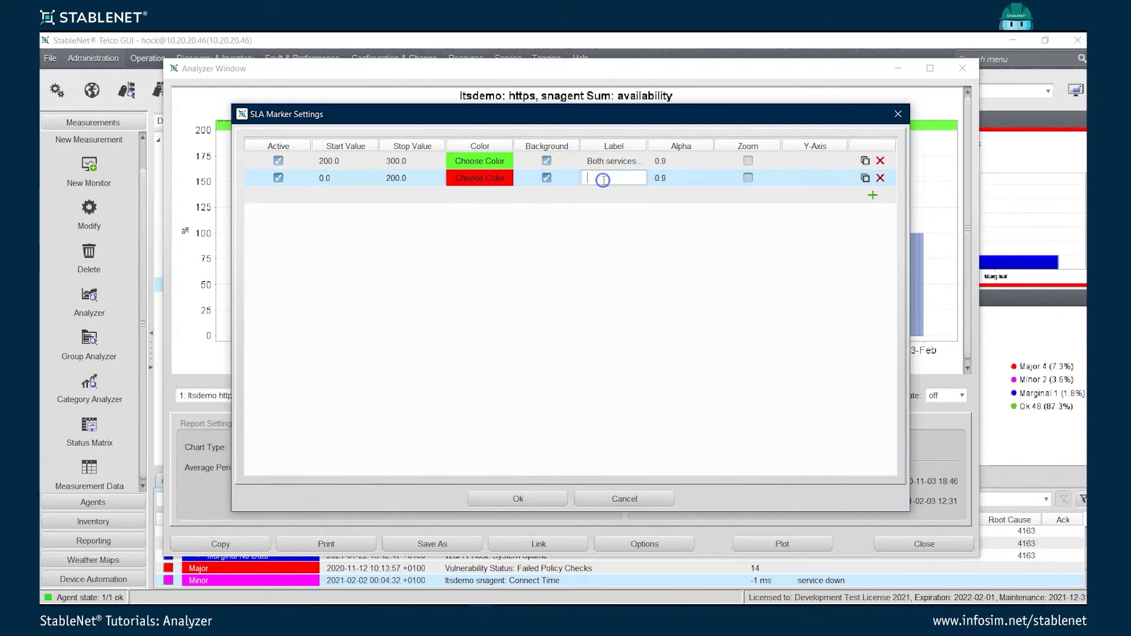
{"action": "type", "text": "Not everything works"}
{"action": "key", "text": "Return"}
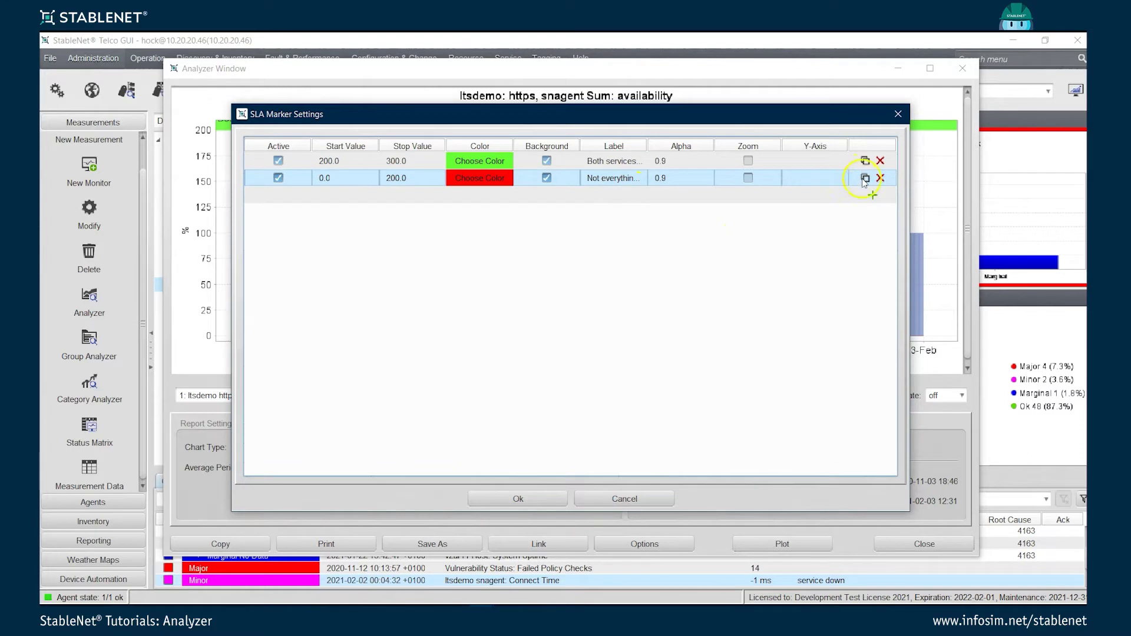
Step: Enable Zoom for both SLA markers and apply them to the chart
{"action": "left_click", "coordinate": [749, 178]}
{"action": "left_click", "coordinate": [748, 161]}
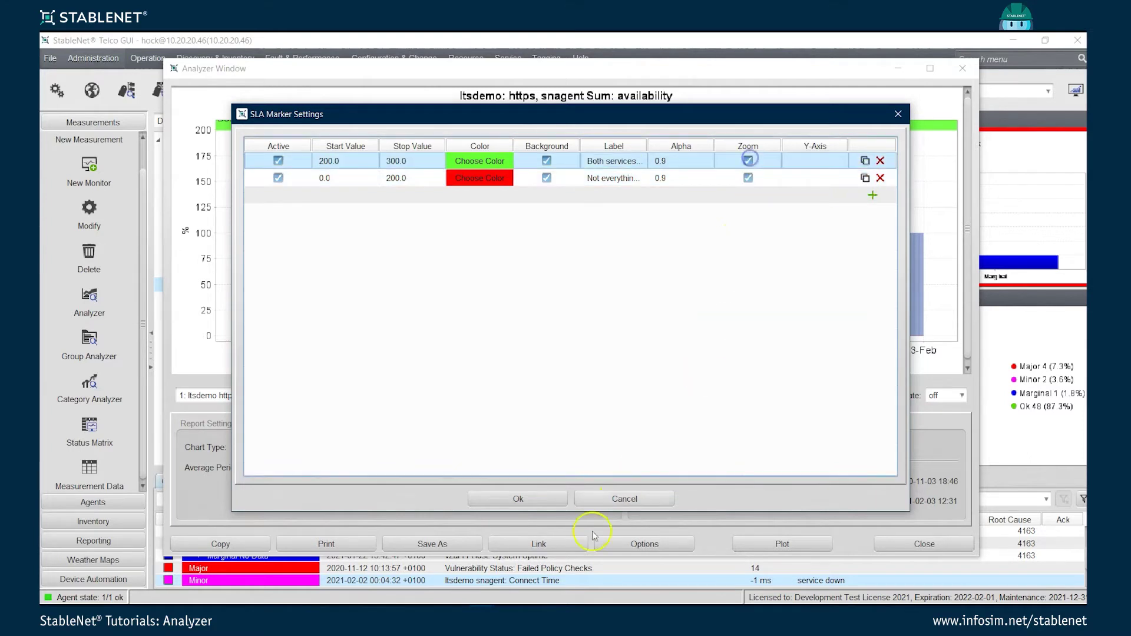
{"action": "left_click", "coordinate": [520, 506]}
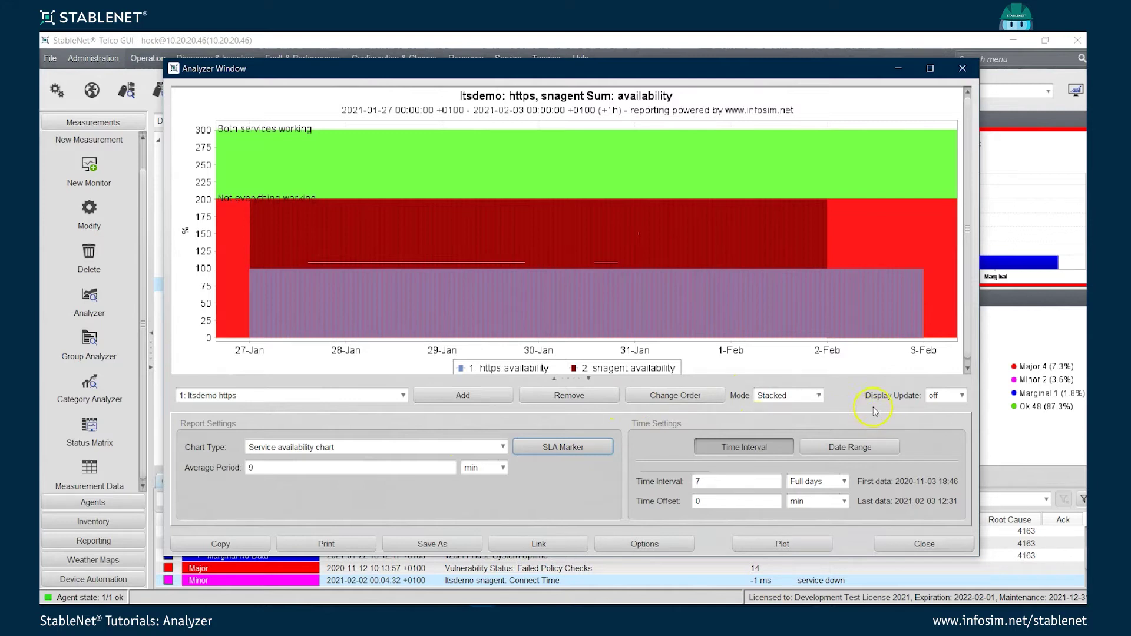
Step: Open the page setup for printing the chart and cancel it
{"action": "left_click", "coordinate": [343, 545]}
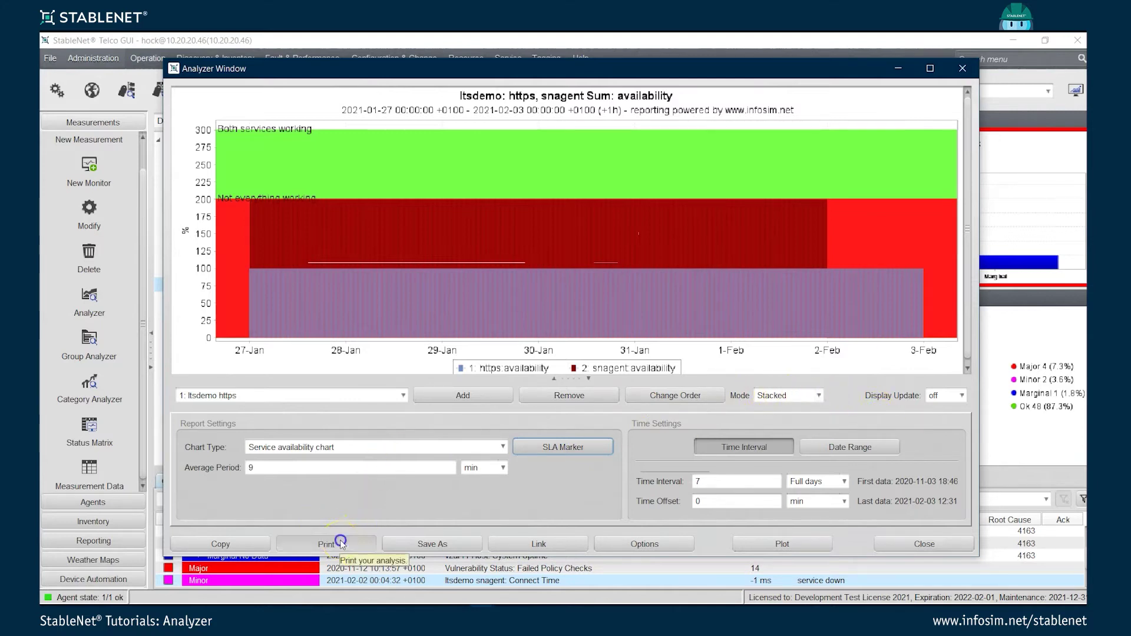
{"action": "left_click", "coordinate": [324, 336]}
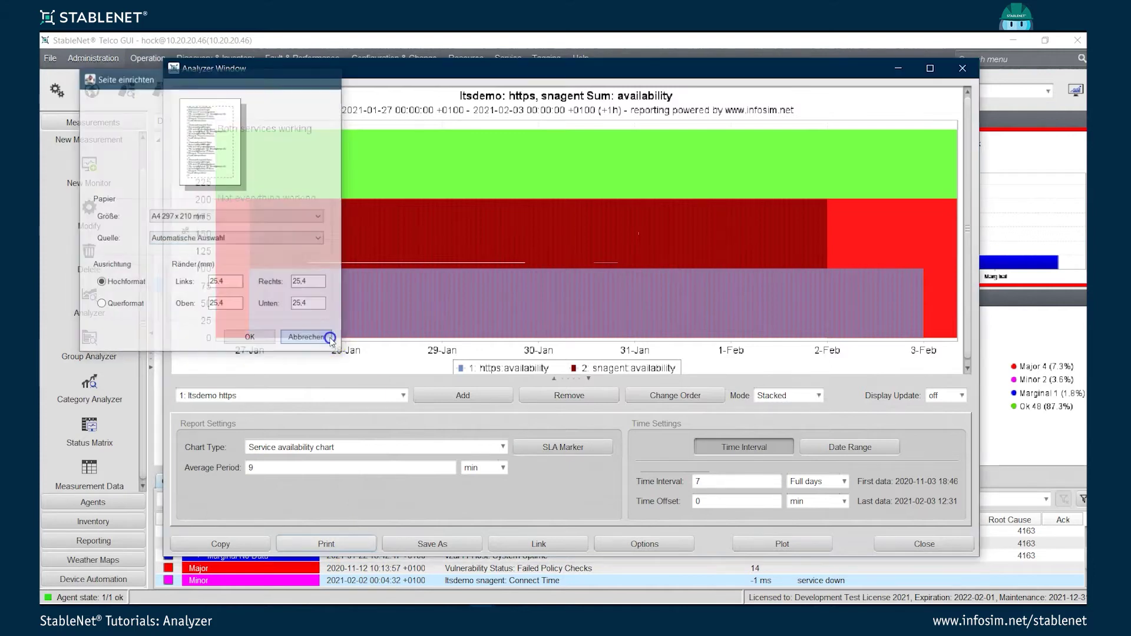
Step: Deactivate both SLA markers and apply the change to the chart
{"action": "left_click", "coordinate": [535, 450]}
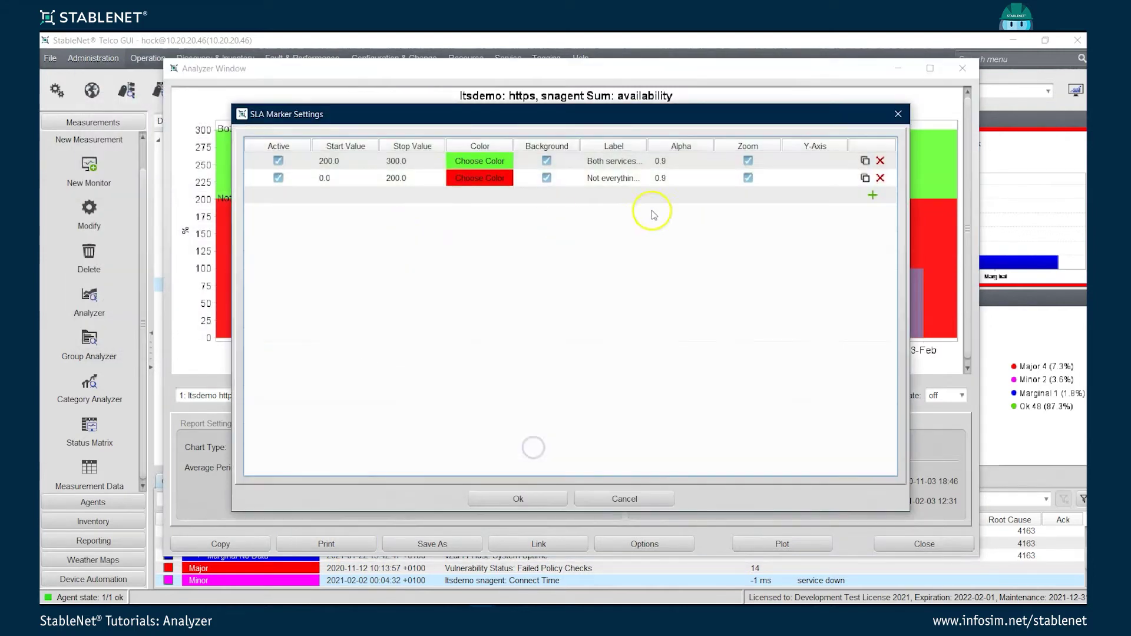
{"action": "left_click", "coordinate": [280, 175]}
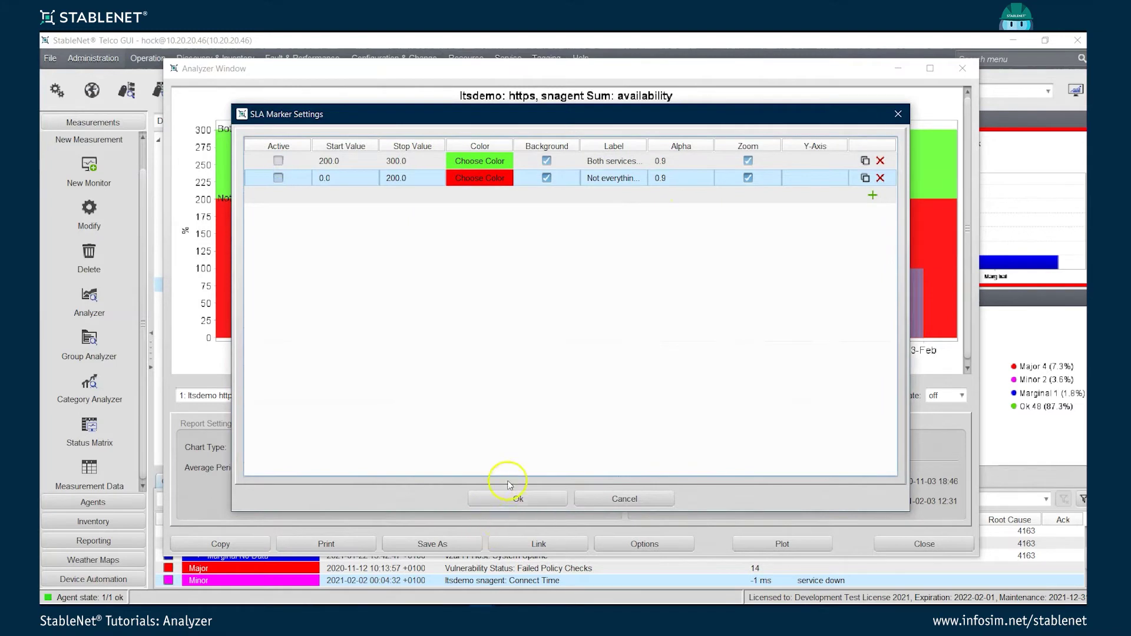
{"action": "left_click", "coordinate": [516, 498]}
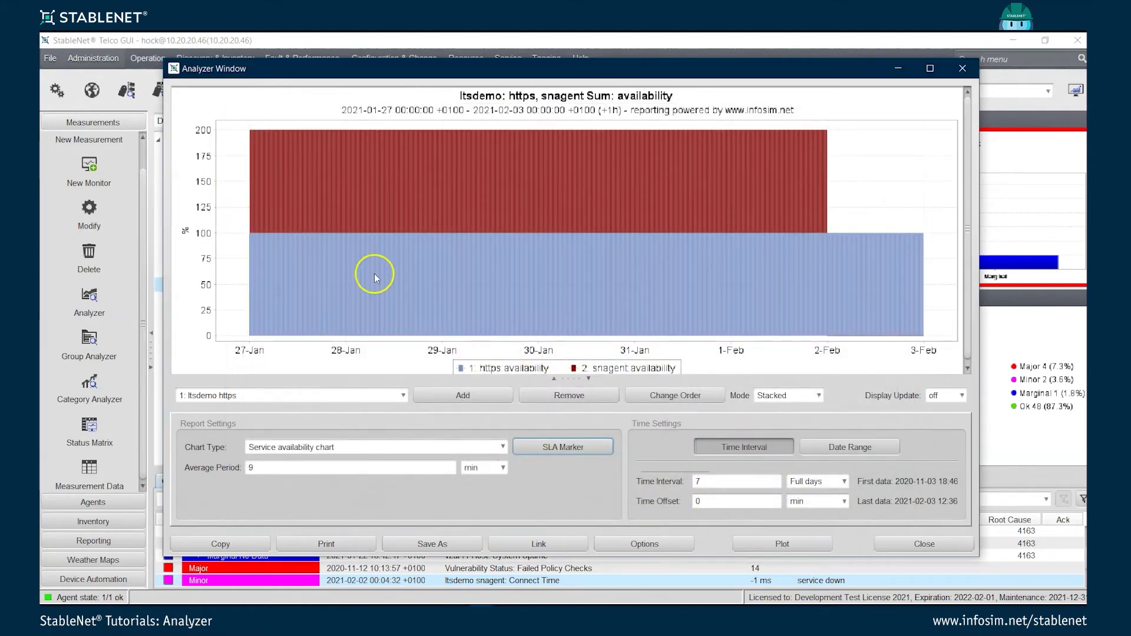
Step: Open the image export dialog for the chart and close it without saving a file
{"action": "mouse_move", "coordinate": [375, 277]}
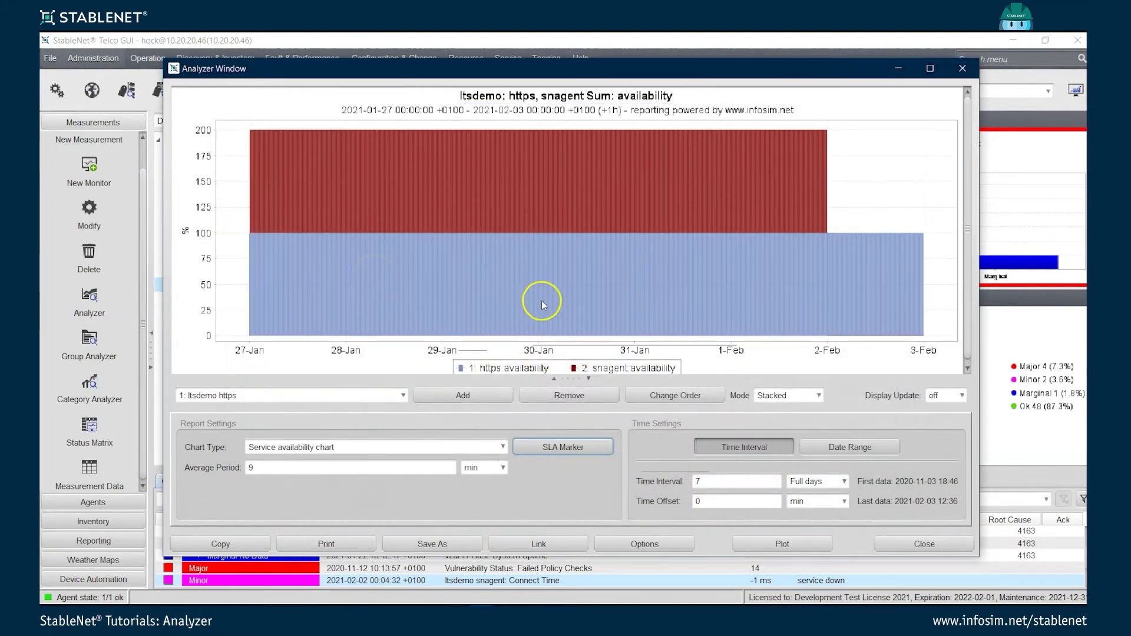
{"action": "left_click", "coordinate": [460, 546]}
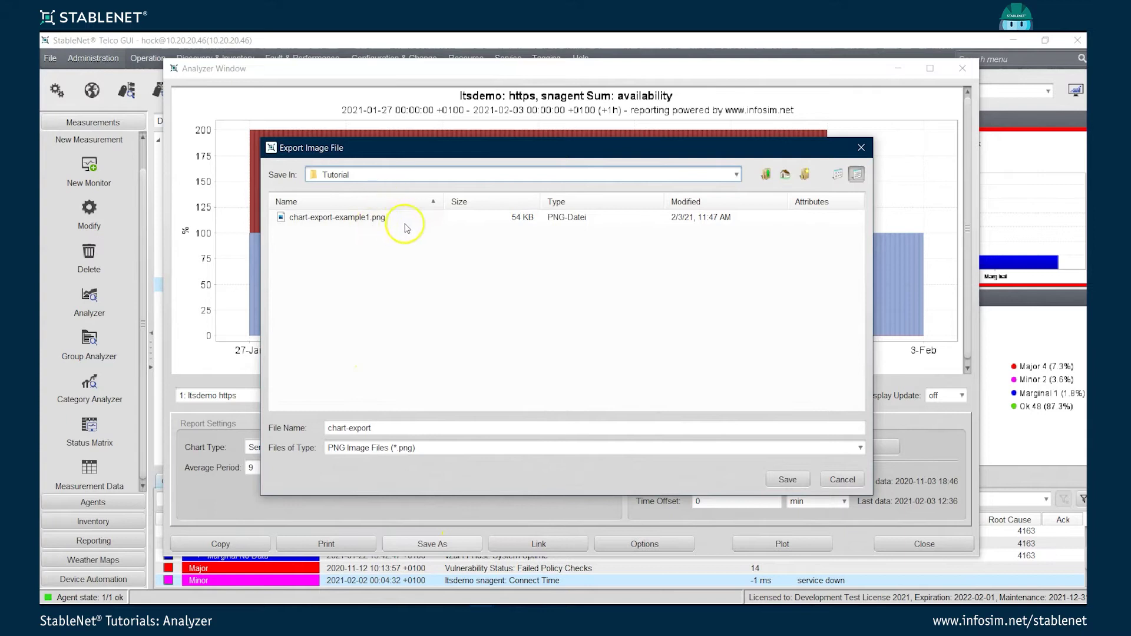
{"action": "left_click", "coordinate": [842, 479]}
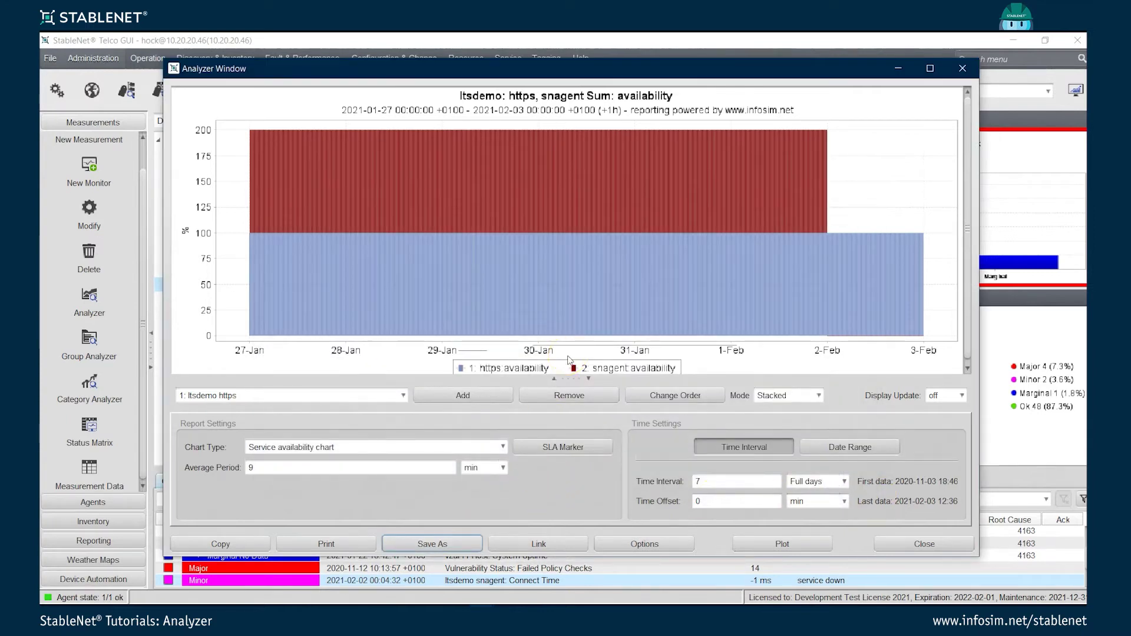
Step: Generate the chart's web link, open it in the browser and close the unrelated Screencast-O-Matic tab
{"action": "left_click", "coordinate": [502, 549]}
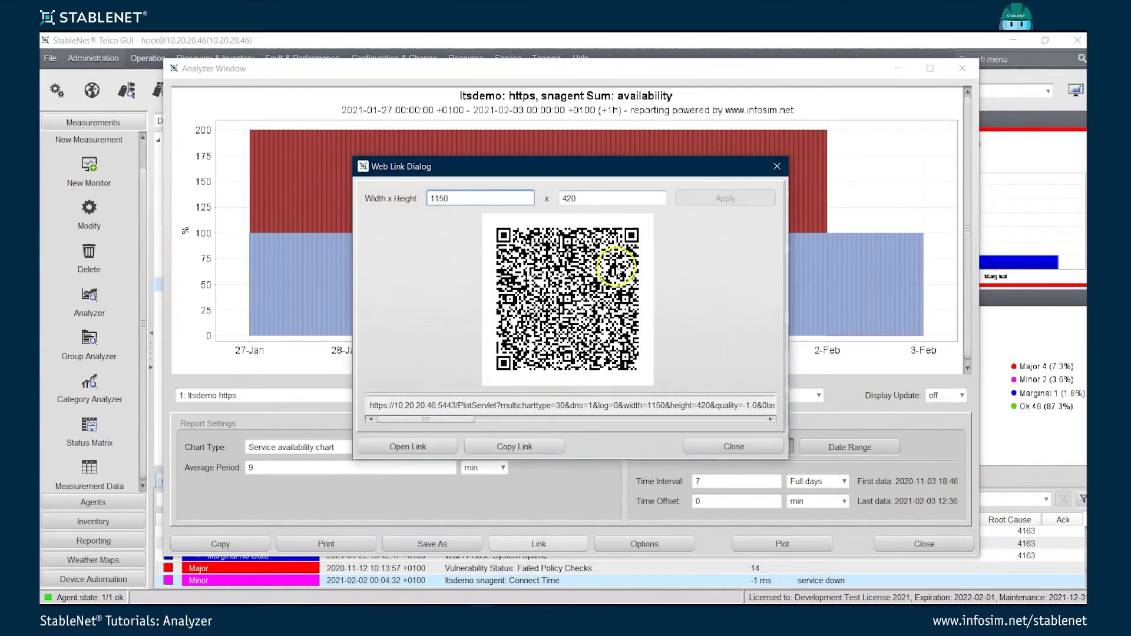
{"action": "left_click", "coordinate": [587, 325]}
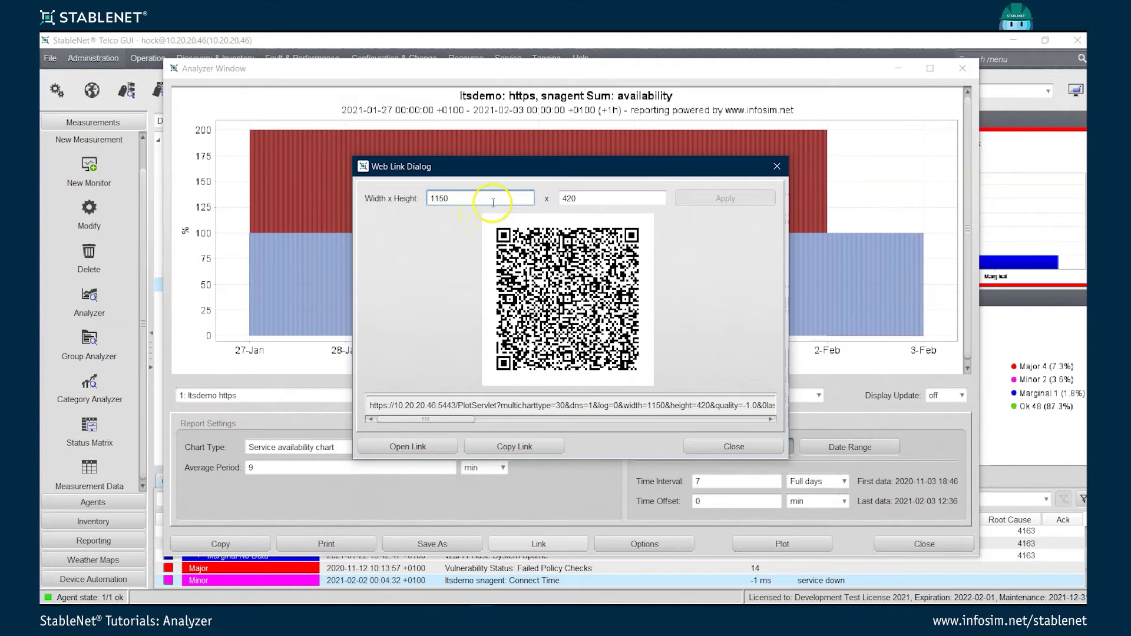
{"action": "left_click", "coordinate": [430, 453]}
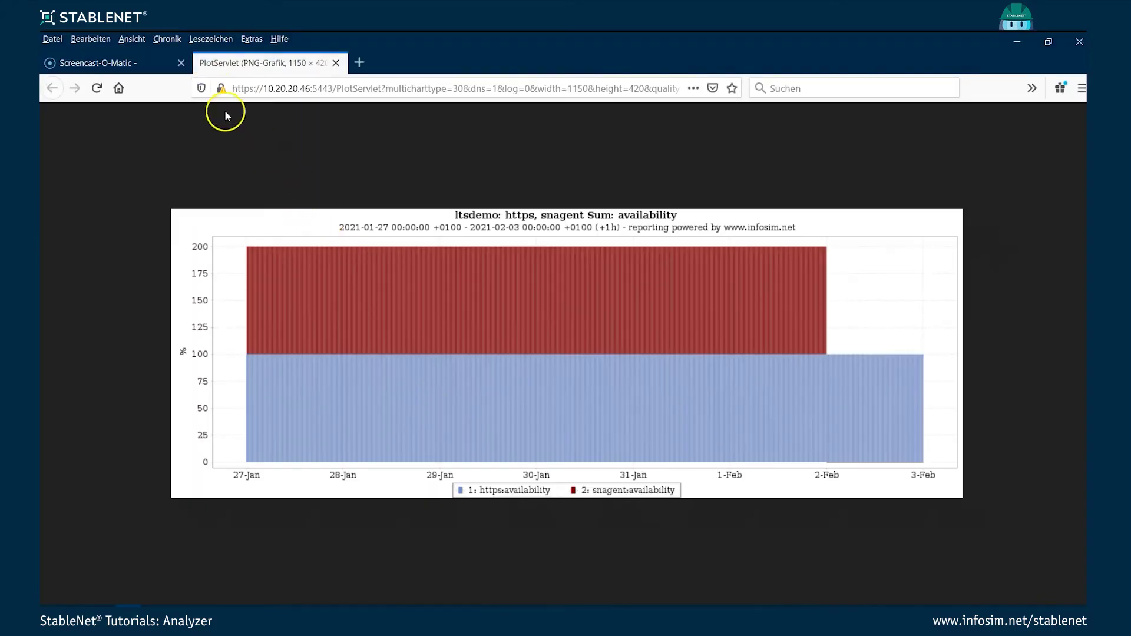
{"action": "left_click", "coordinate": [181, 63]}
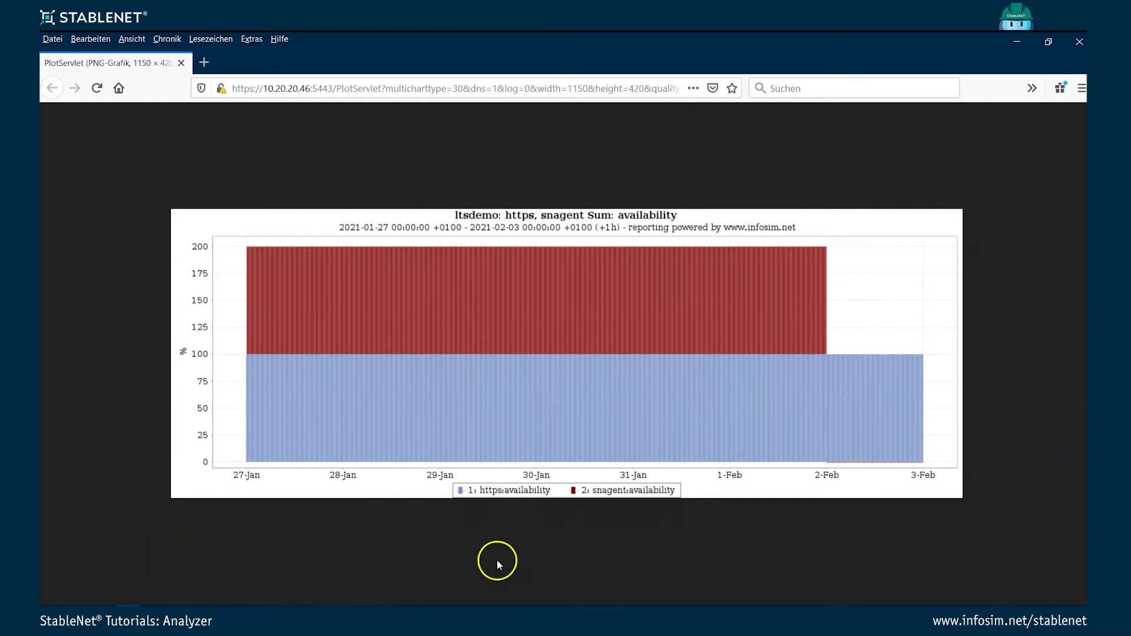
Step: Switch back to the Analyzer Window, examine the web link's URL parameters up to the token, and close the link dialog
{"action": "mouse_move", "coordinate": [487, 615]}
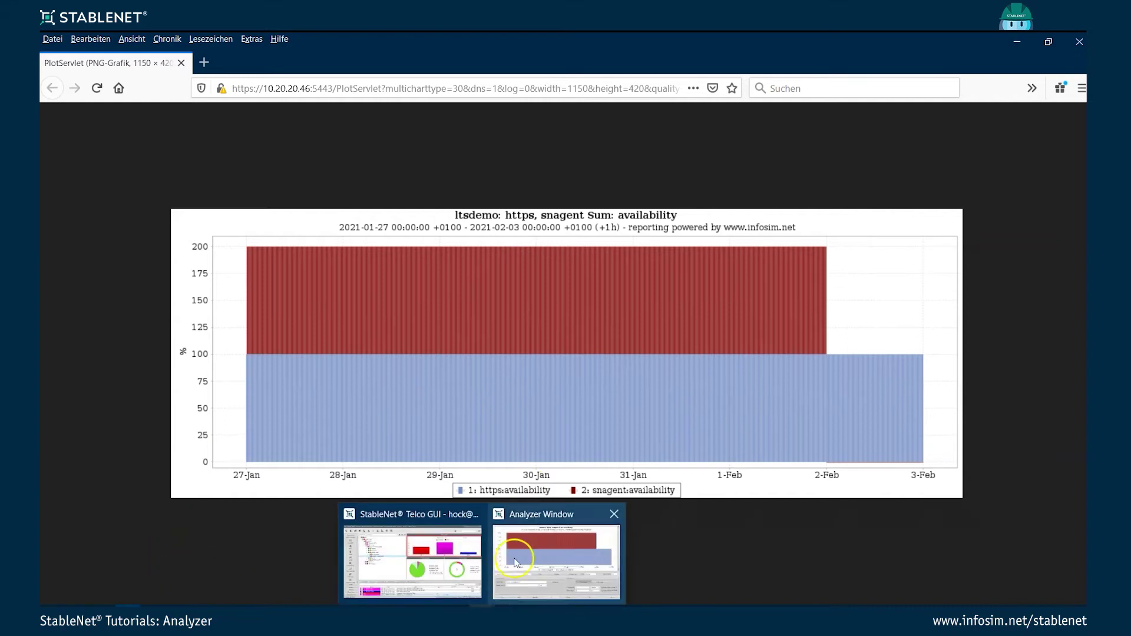
{"action": "left_click", "coordinate": [556, 560]}
{"action": "left_click_drag", "start_coordinate": [449, 419], "coordinate": [480, 419]}
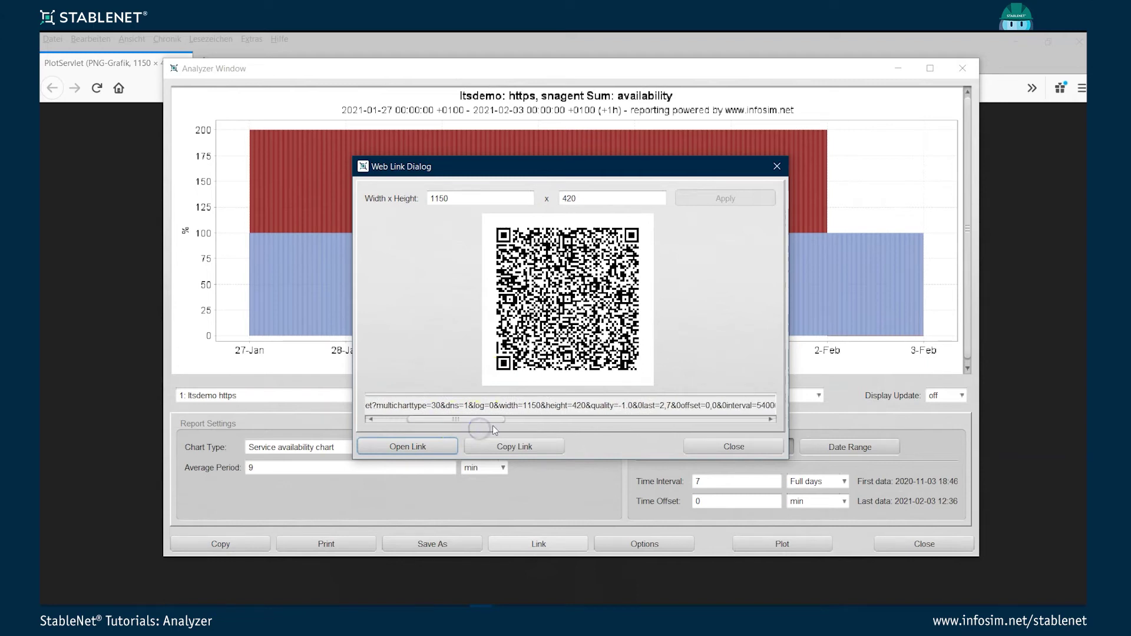
{"action": "left_click", "coordinate": [470, 412]}
{"action": "left_click_drag", "start_coordinate": [452, 424], "coordinate": [601, 436]}
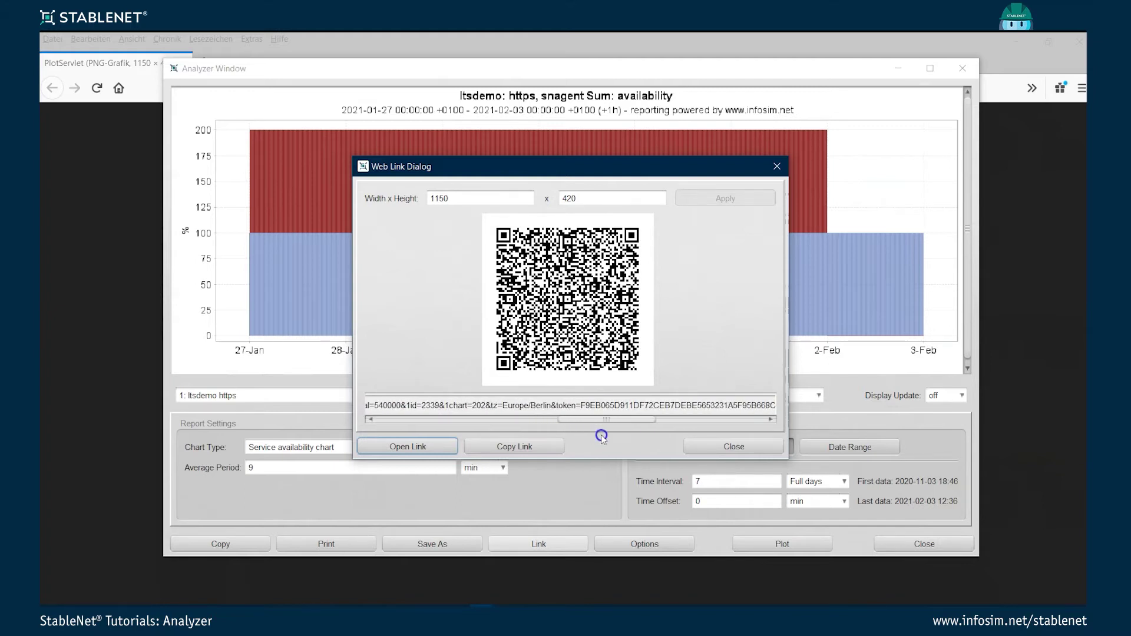
{"action": "left_click_drag", "start_coordinate": [601, 436], "coordinate": [611, 436]}
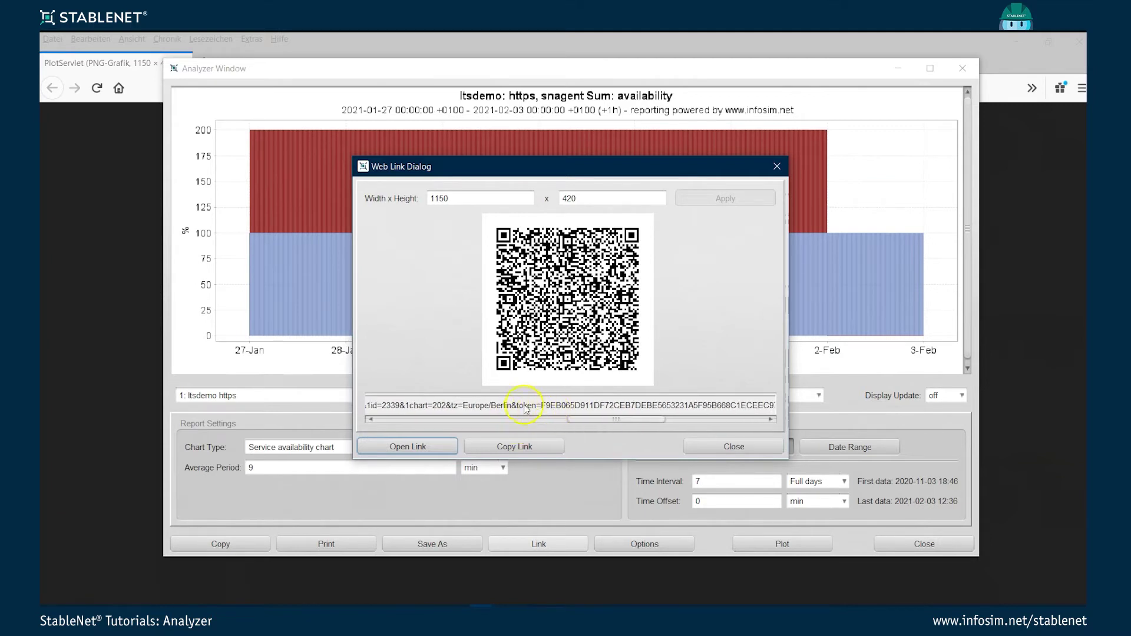
{"action": "mouse_move", "coordinate": [621, 422]}
{"action": "left_mouse_down"}
{"action": "mouse_move", "coordinate": [472, 443]}
{"action": "mouse_move", "coordinate": [495, 421]}
{"action": "mouse_move", "coordinate": [600, 421]}
{"action": "left_mouse_up"}
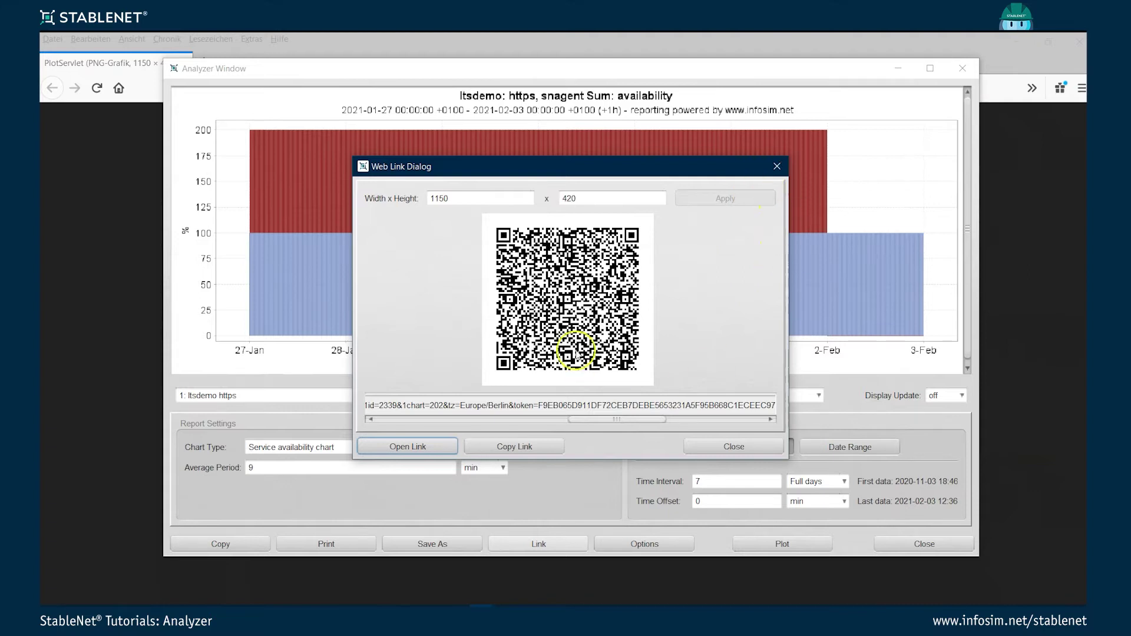
{"action": "left_click", "coordinate": [726, 453]}
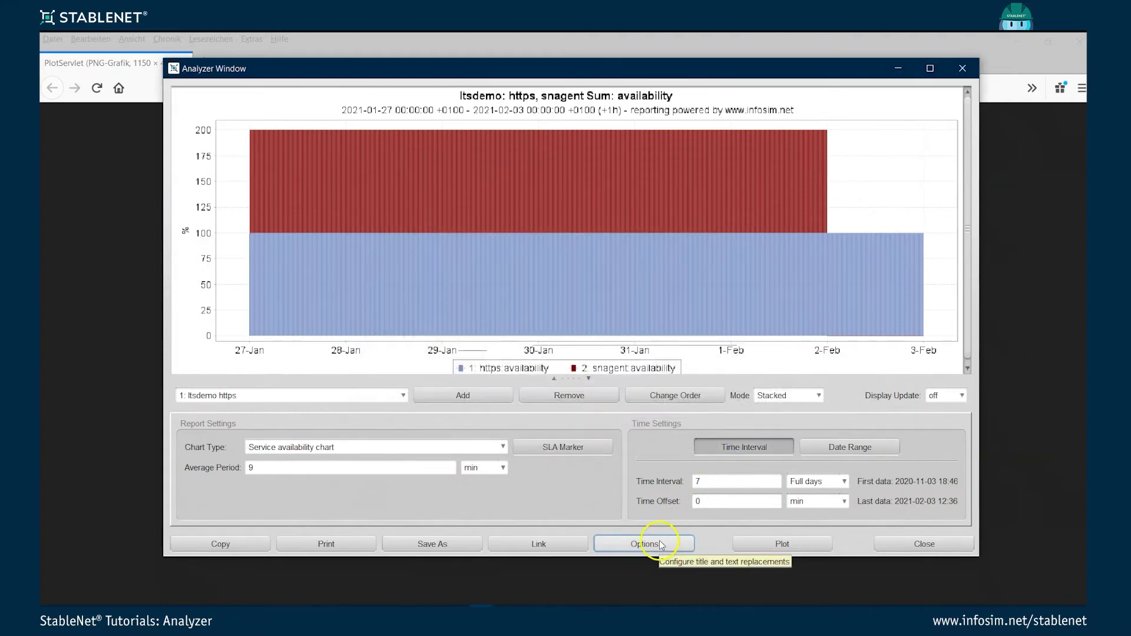
Step: Set the chart title option to "Overall overview of service status of $TAG:Device Name$"
{"action": "left_click", "coordinate": [660, 541]}
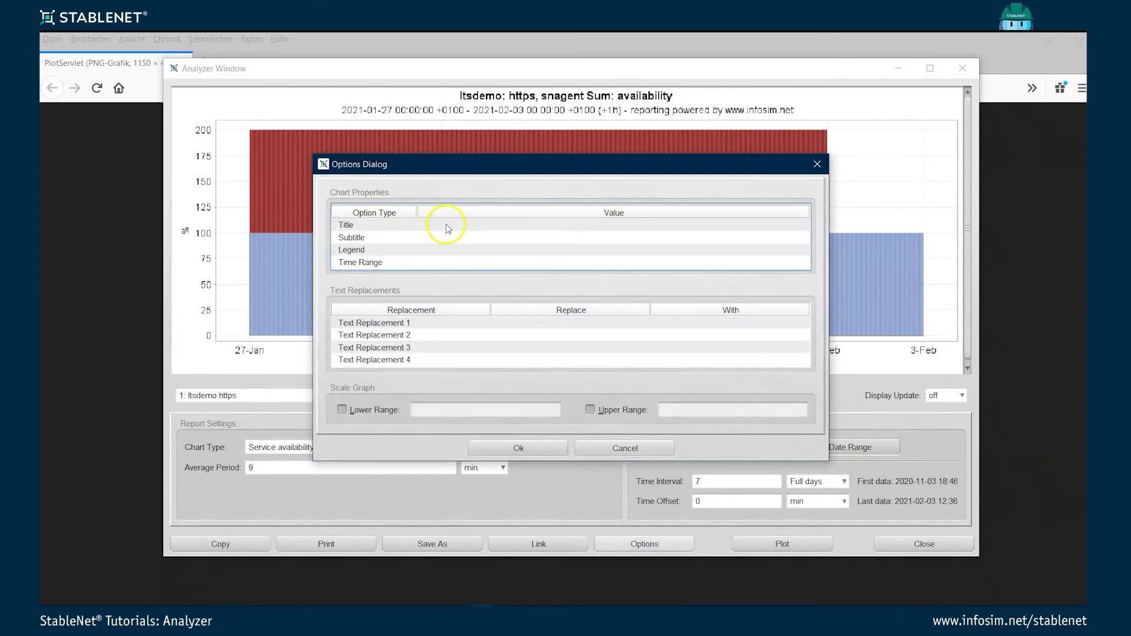
{"action": "double_click", "coordinate": [448, 225]}
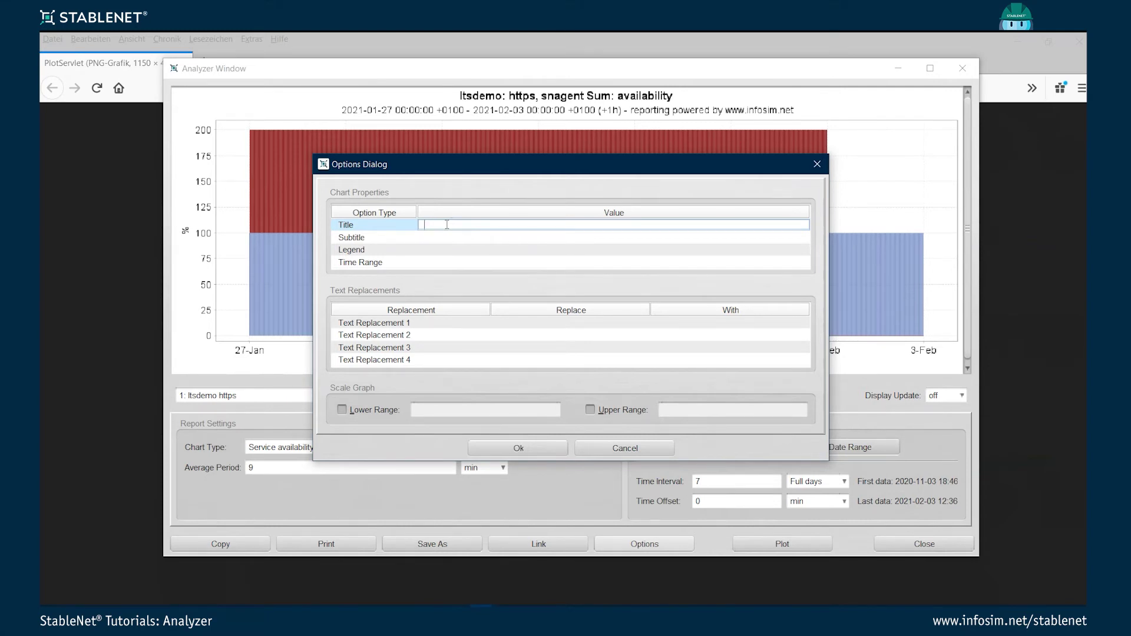
{"action": "type", "text": "Overall overview of service status of $TAG:Device Name"}
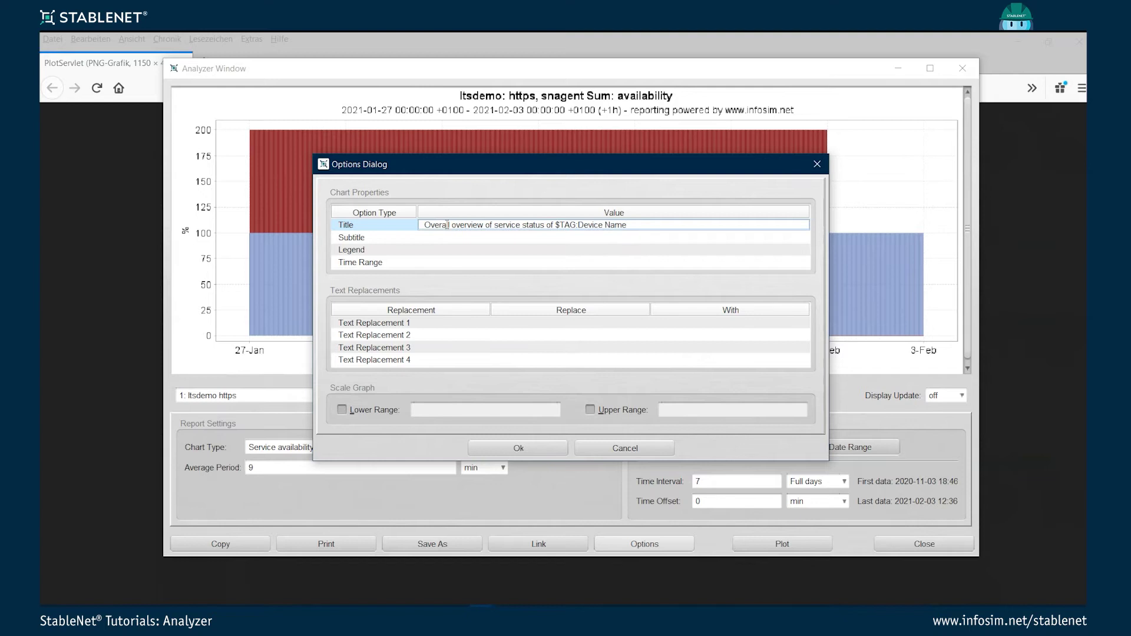
{"action": "type", "text": "$"}
{"action": "mouse_move", "coordinate": [603, 241]}
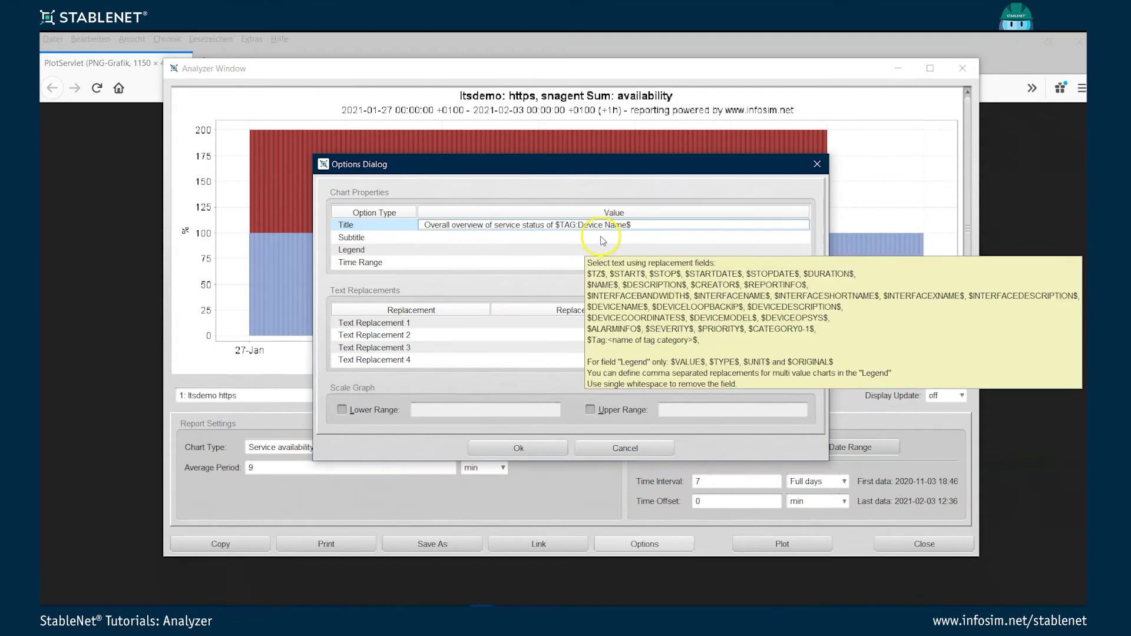
Step: Set the chart subtitle to "Example analyzer graph of StableNet Tutorial Video"
{"action": "left_click", "coordinate": [442, 237]}
{"action": "left_click", "coordinate": [442, 237]}
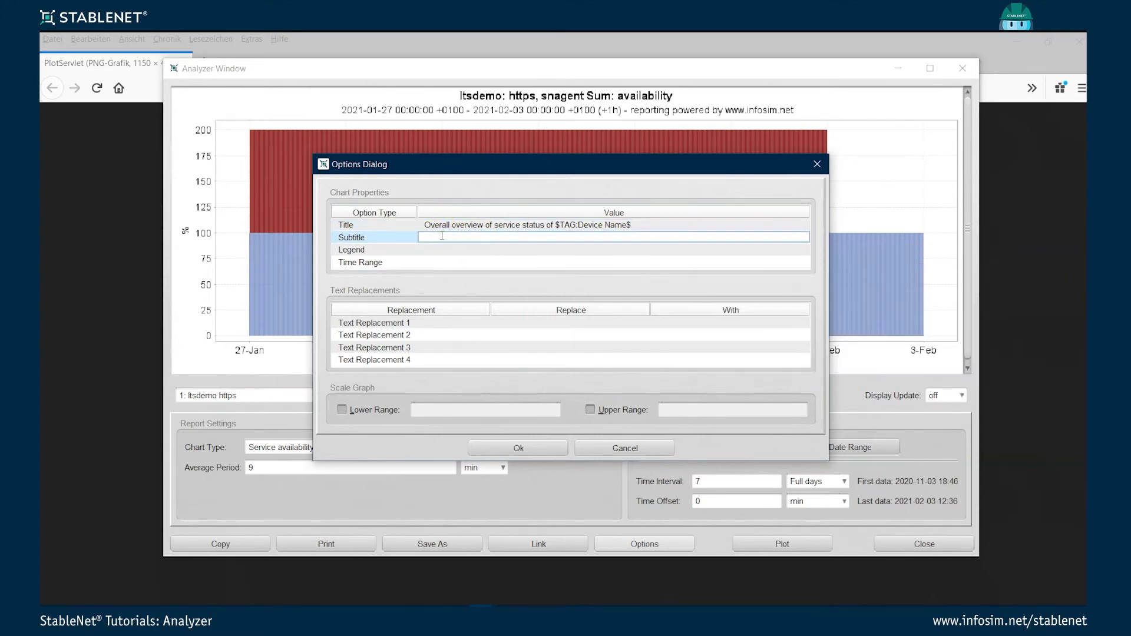
{"action": "type", "text": "Exam"}
{"action": "type", "text": "ple grap"}
{"action": "type", "text": "analyzer graph"}
{"action": "type", "text": " of StableNet"}
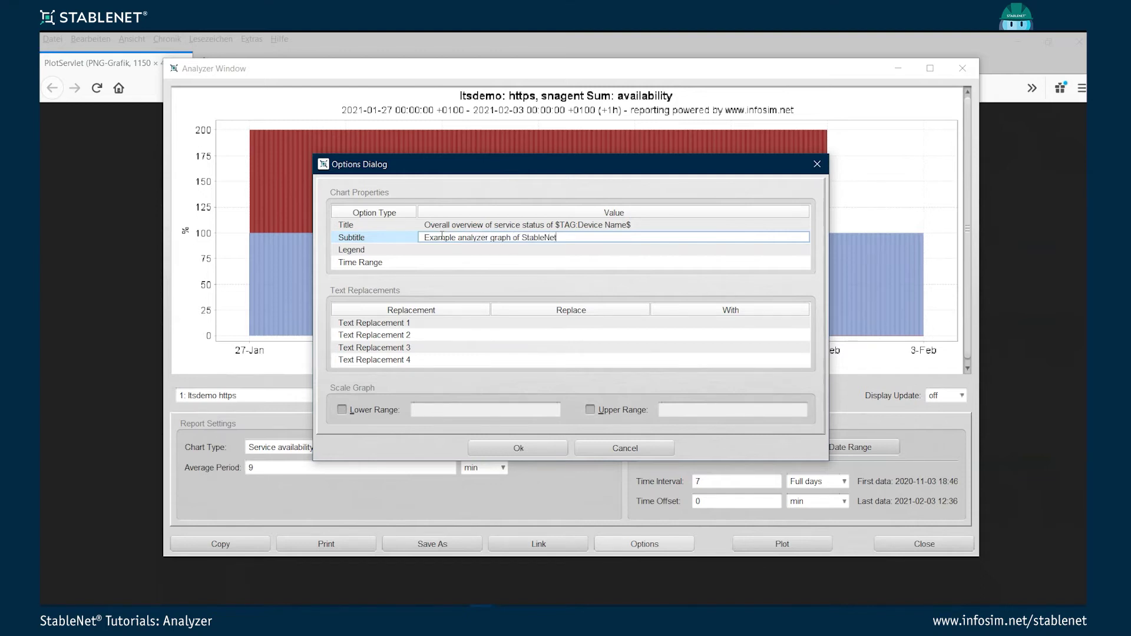
{"action": "type", "text": " Tutorial Video"}
Step: Set the chart's time range text to "Last 7 days" and apply the options to the chart
{"action": "left_click_drag", "start_coordinate": [429, 171], "coordinate": [462, 117]}
{"action": "left_click", "coordinate": [471, 202]}
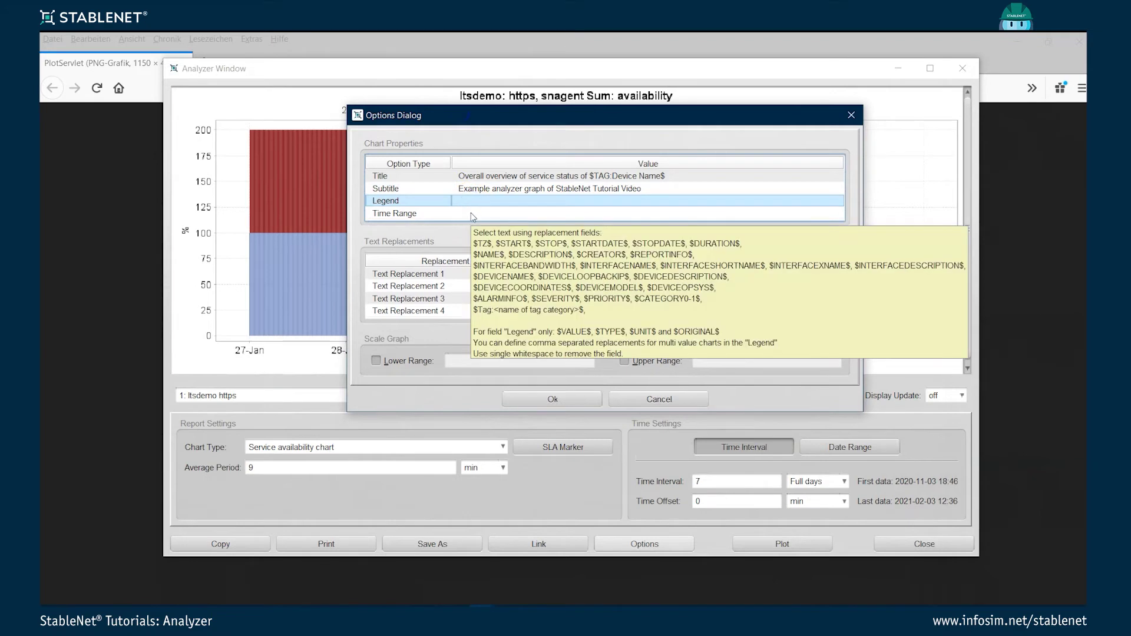
{"action": "left_click", "coordinate": [471, 214]}
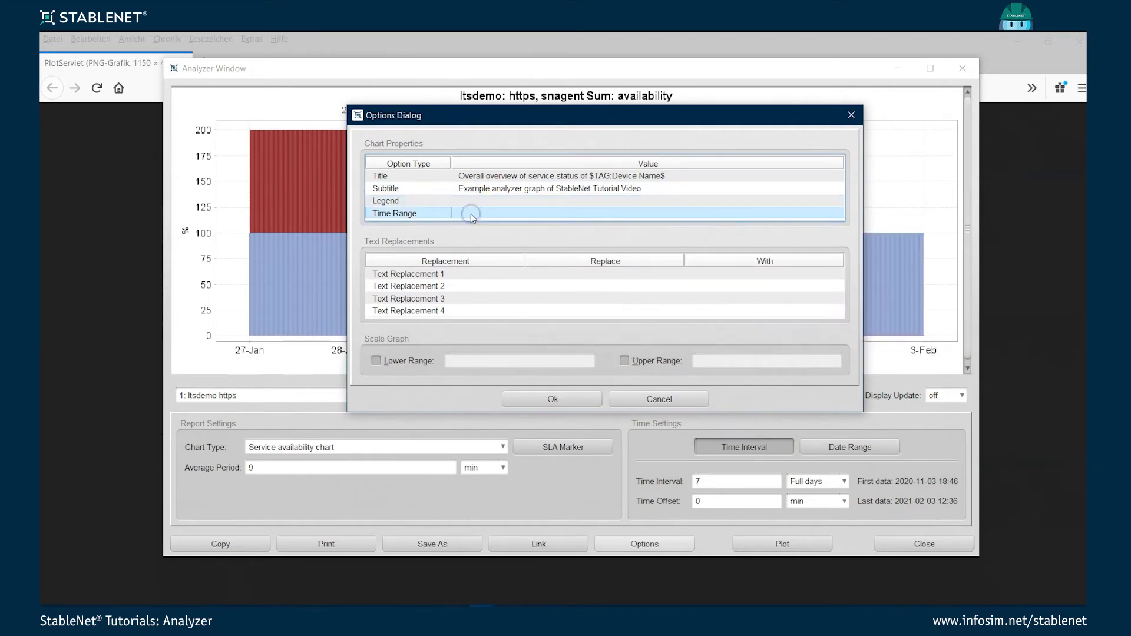
{"action": "left_click", "coordinate": [472, 214]}
{"action": "left_click_drag", "start_coordinate": [477, 128], "coordinate": [444, 168]}
{"action": "type", "text": "Las"}
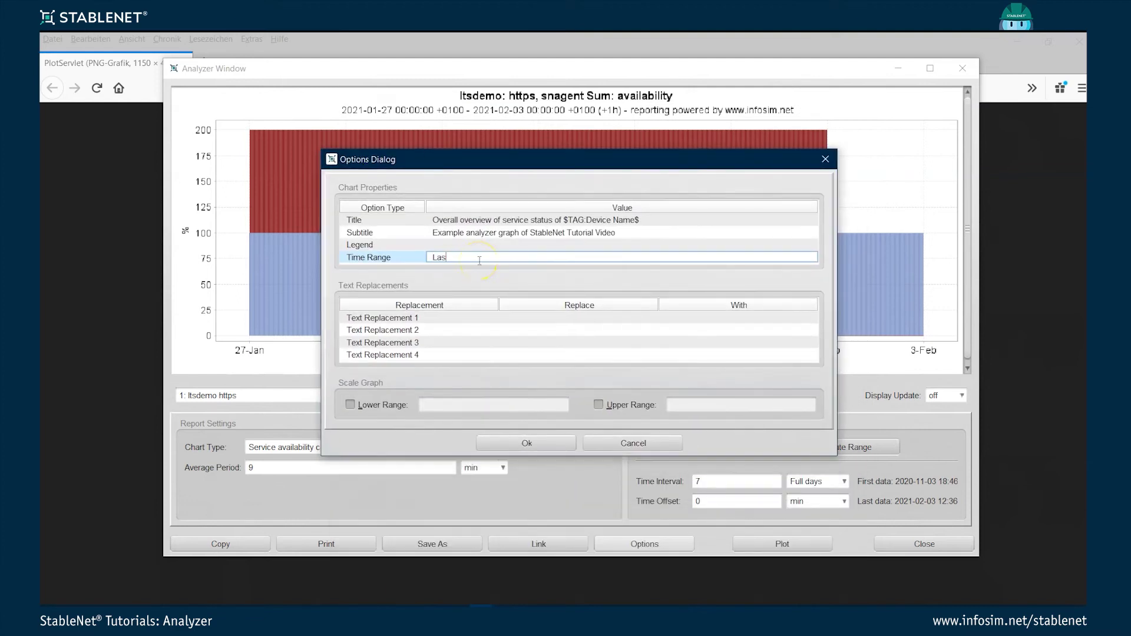
{"action": "type", "text": "t 7 days"}
{"action": "left_click", "coordinate": [522, 443]}
{"action": "left_click", "coordinate": [529, 337]}
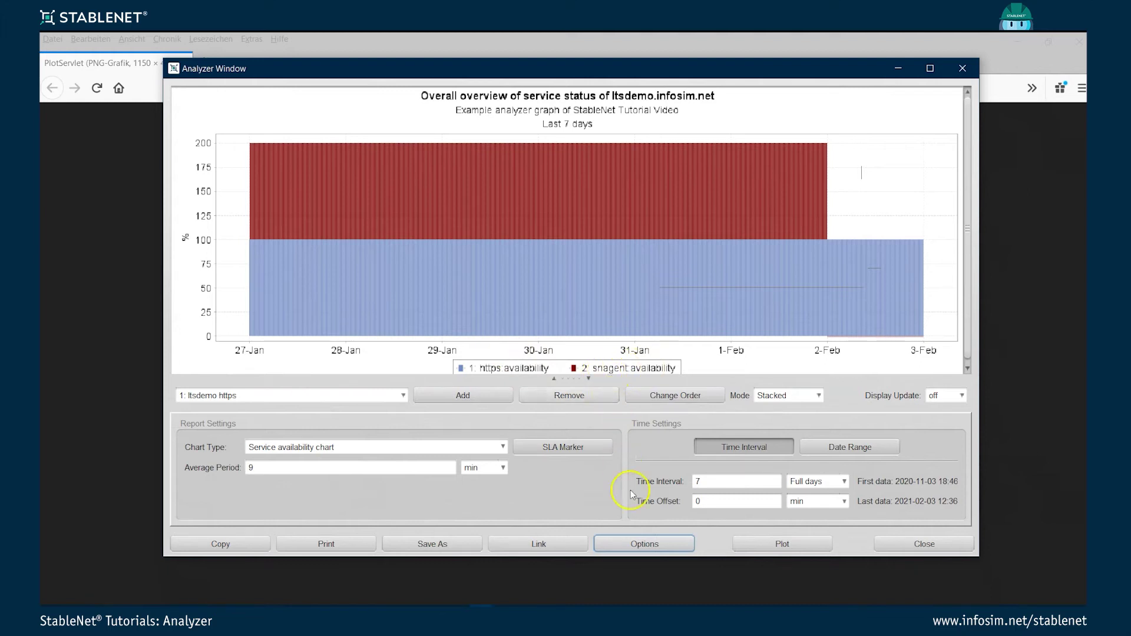
Step: In the chart options, set the first text replacement to replace "https" with "General Connection via HTTPS"
{"action": "left_click", "coordinate": [659, 544]}
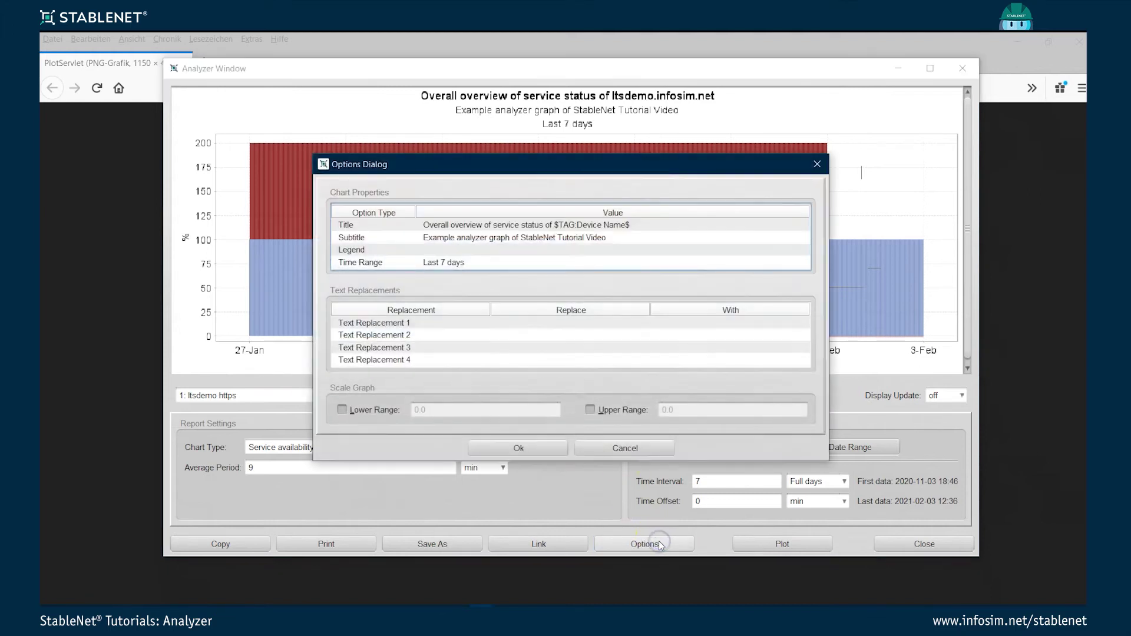
{"action": "double_click", "coordinate": [526, 323]}
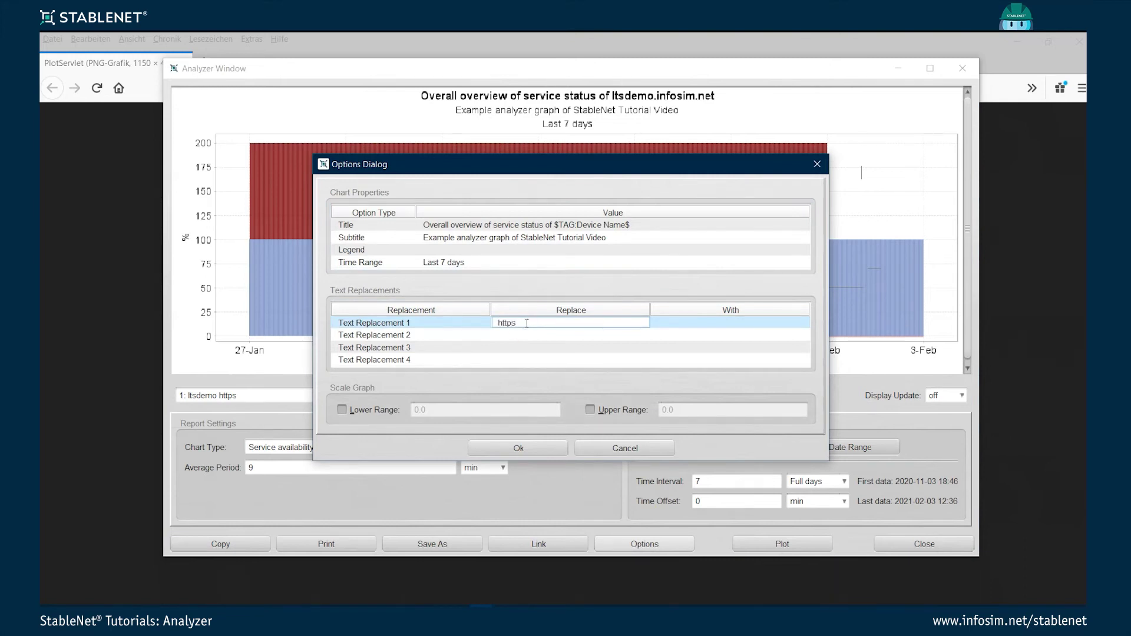
{"action": "double_click", "coordinate": [672, 327]}
{"action": "type", "text": "Availa"}
{"action": "key", "text": "BackSpace"}
{"action": "key", "text": "BackSpace"}
{"action": "key", "text": "BackSpace"}
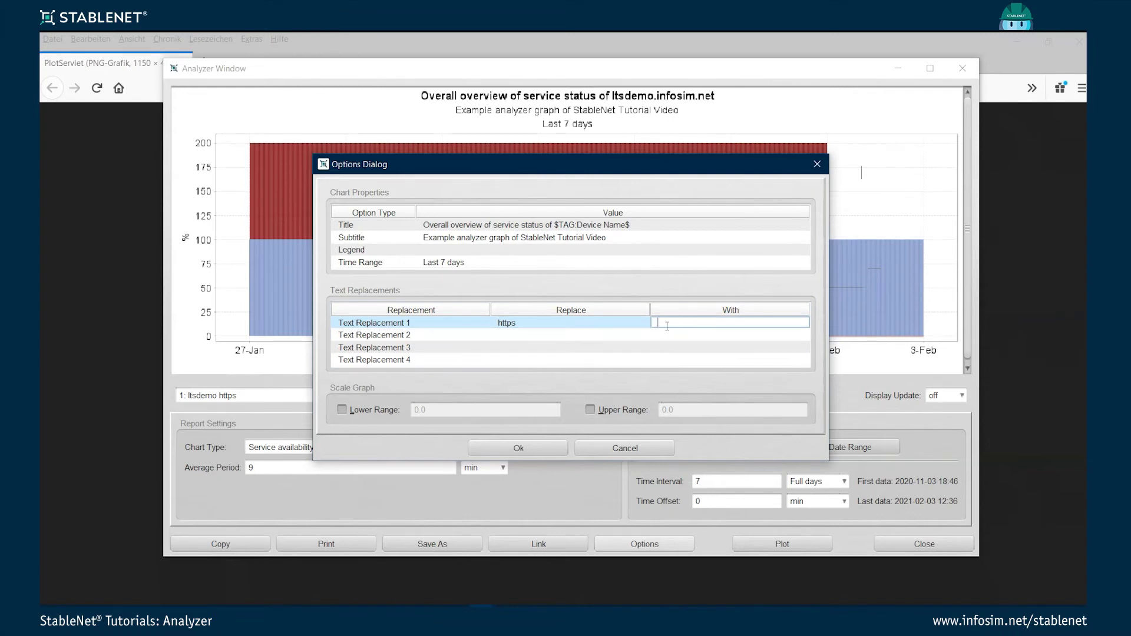
{"action": "type", "text": "General Agent Connection via HTTPS"}
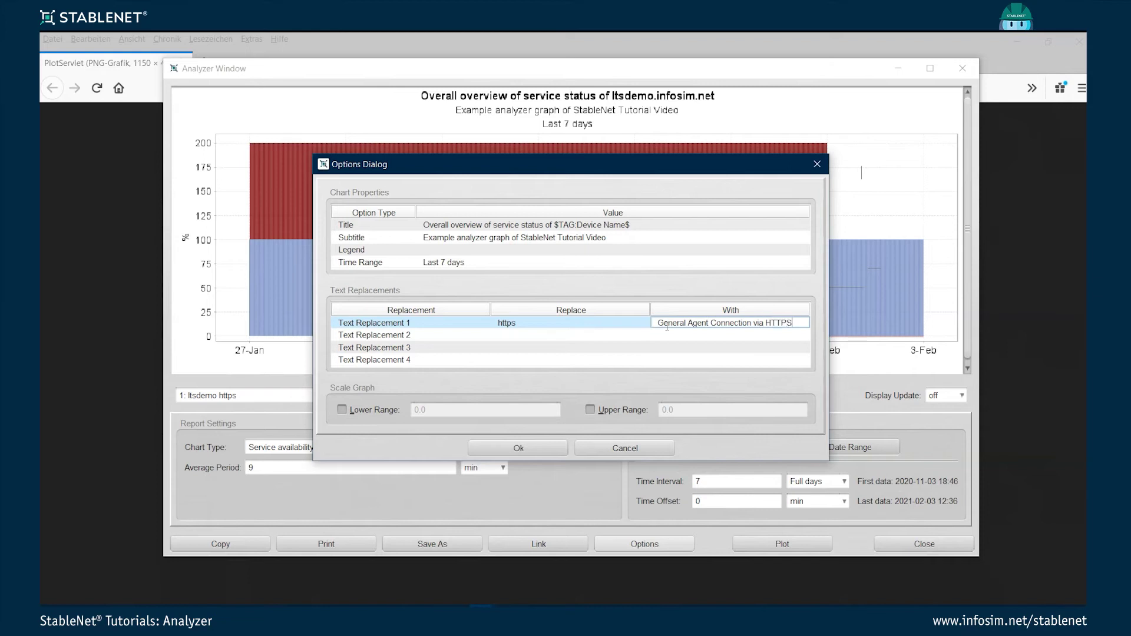
{"action": "left_click", "coordinate": [688, 326]}
{"action": "left_click", "coordinate": [702, 323]}
{"action": "double_click", "coordinate": [702, 322]}
{"action": "key", "text": "BackSpace"}
Step: Extend the first replacement's search text to "https:" and enter "snagent:" as the second replacement's search text
{"action": "left_click", "coordinate": [601, 328]}
{"action": "double_click", "coordinate": [587, 324]}
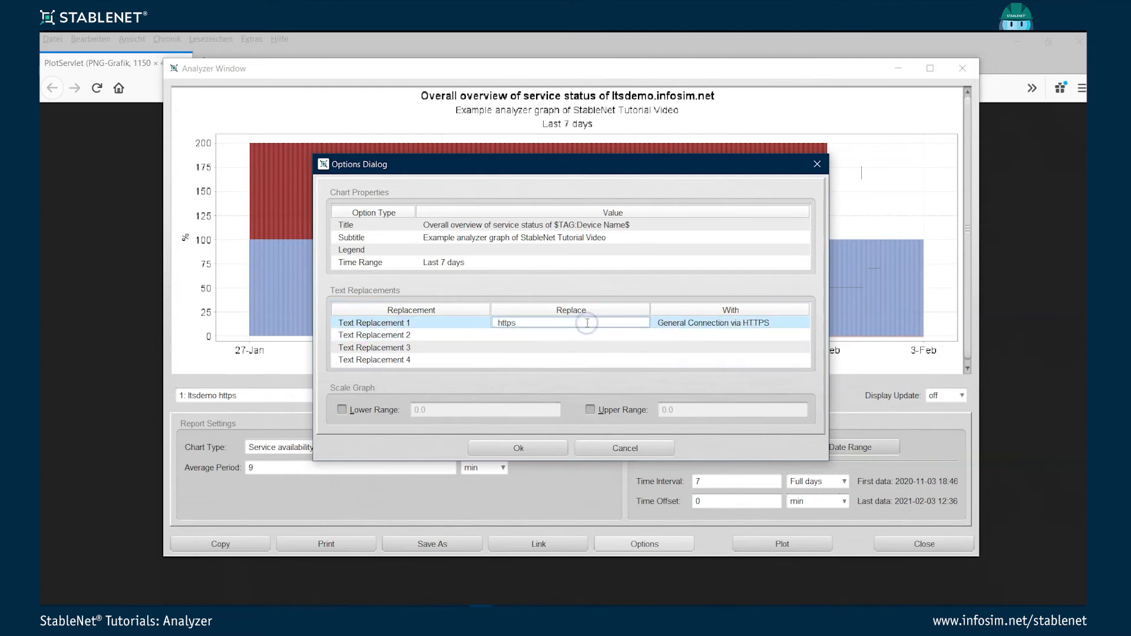
{"action": "type", "text": ":"}
{"action": "double_click", "coordinate": [539, 334]}
{"action": "type", "text": "snagent"}
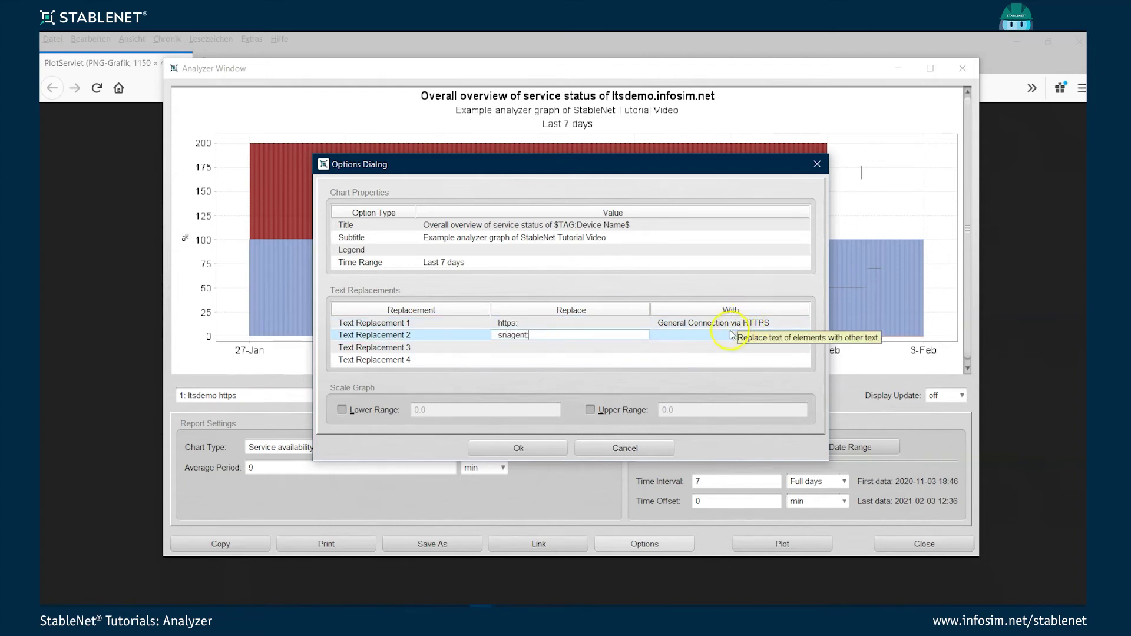
Step: Reword the first replacement's new text as "General Availability via HTTPS"
{"action": "double_click", "coordinate": [688, 324]}
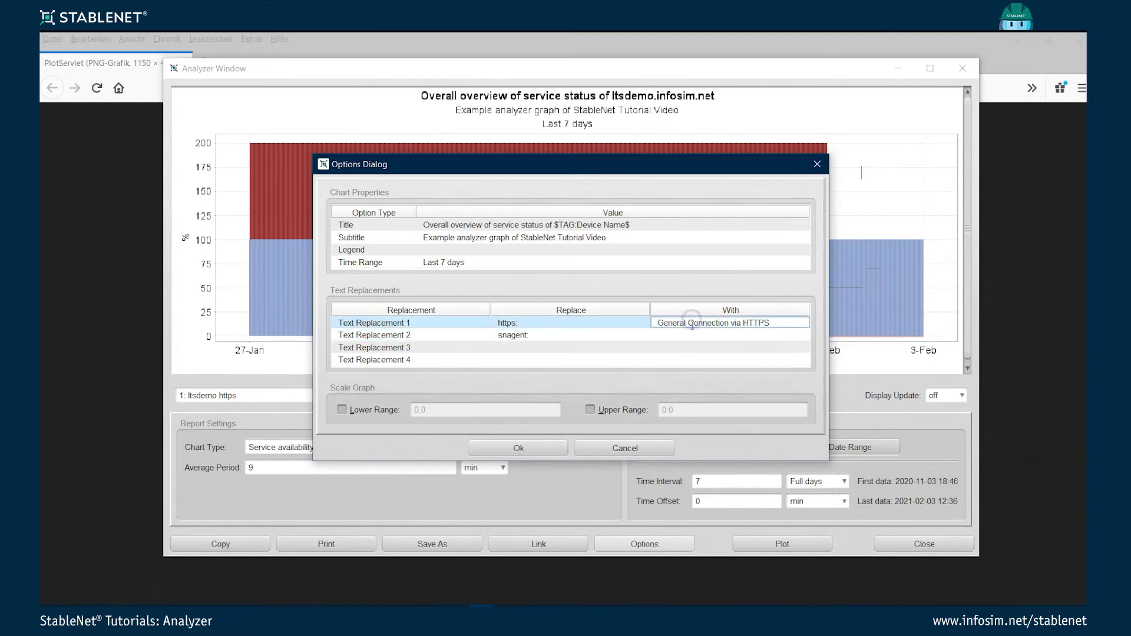
{"action": "left_click_drag", "start_coordinate": [688, 323], "coordinate": [722, 325]}
{"action": "type", "text": "Availability"}
Step: Set the new text of the second replacement to "Availability of StableNet Agent"
{"action": "double_click", "coordinate": [687, 333]}
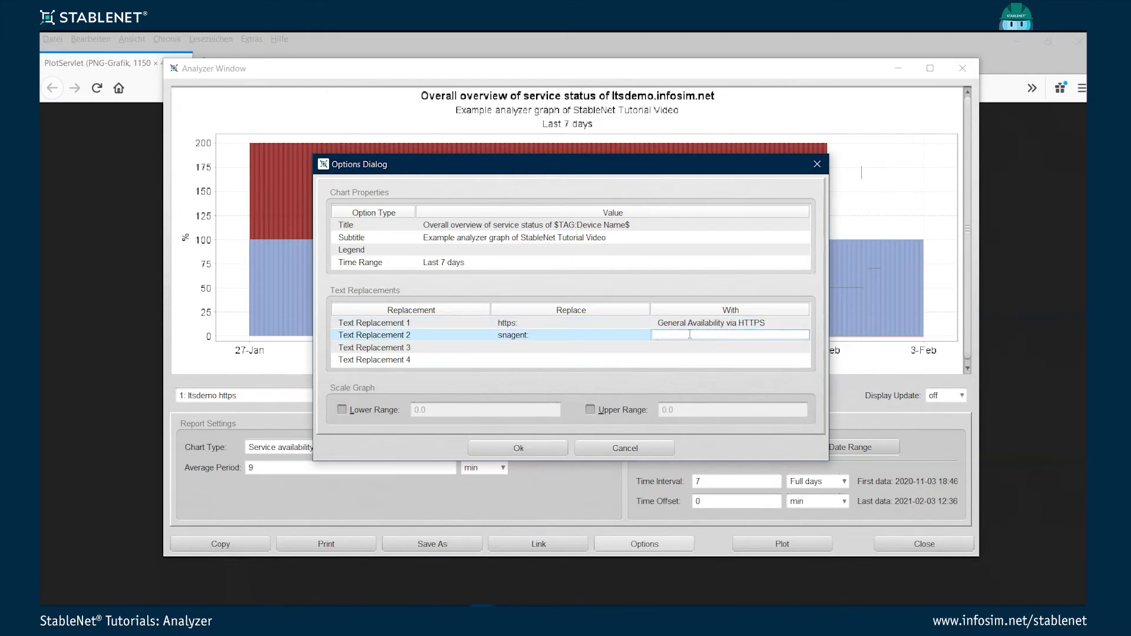
{"action": "type", "text": "Availability of SN Agent"}
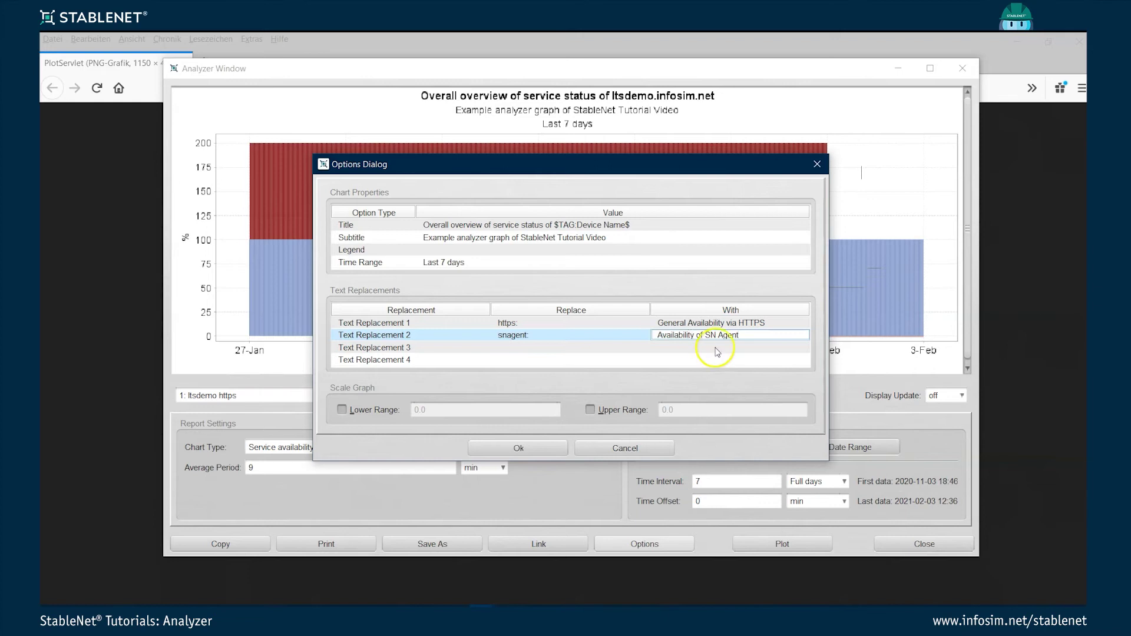
{"action": "left_click_drag", "start_coordinate": [709, 335], "coordinate": [715, 334]}
{"action": "type", "text": "tableNet"}
Step: Add a third text replacement that replaces "availability" with nothing, and apply the options to all charts of the multi chart
{"action": "left_click", "coordinate": [592, 352]}
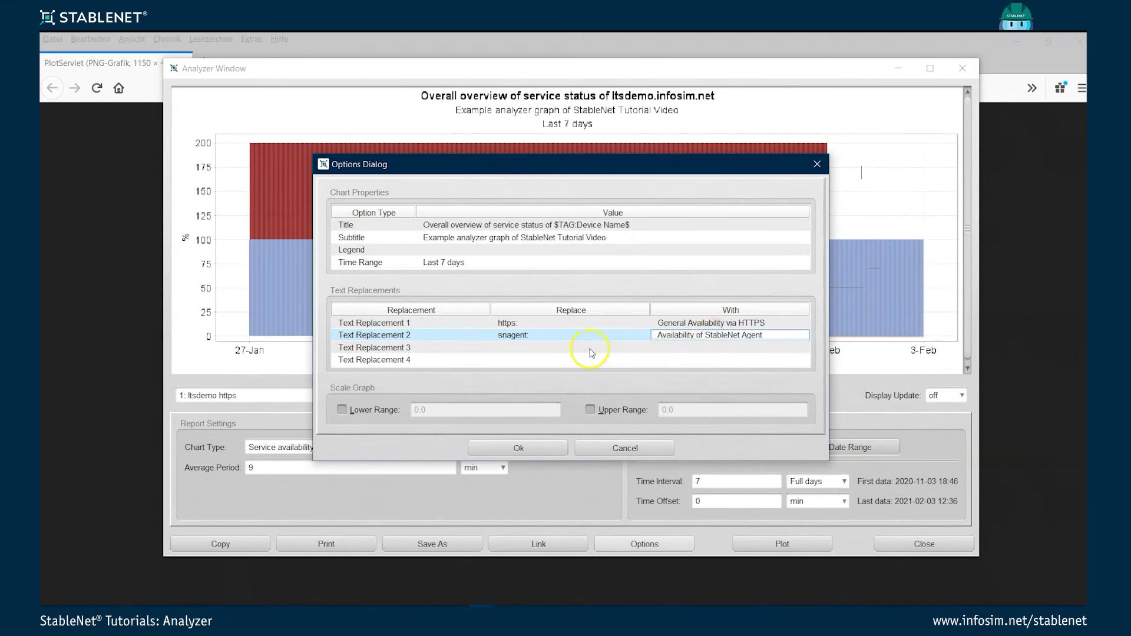
{"action": "type", "text": "availability"}
{"action": "left_click", "coordinate": [522, 352]}
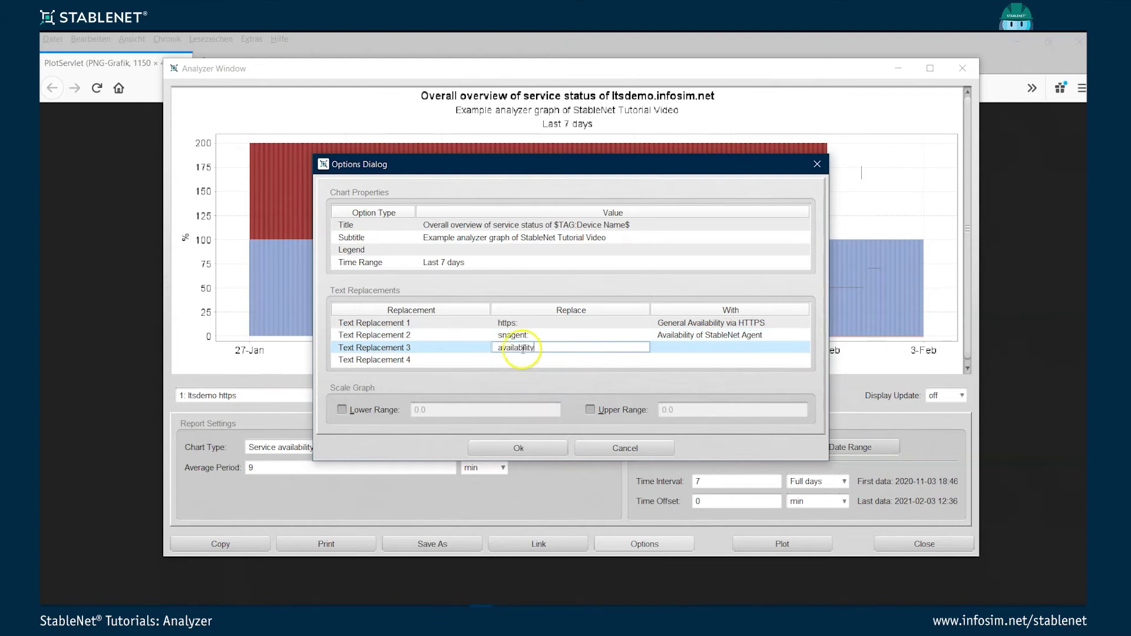
{"action": "double_click", "coordinate": [669, 348]}
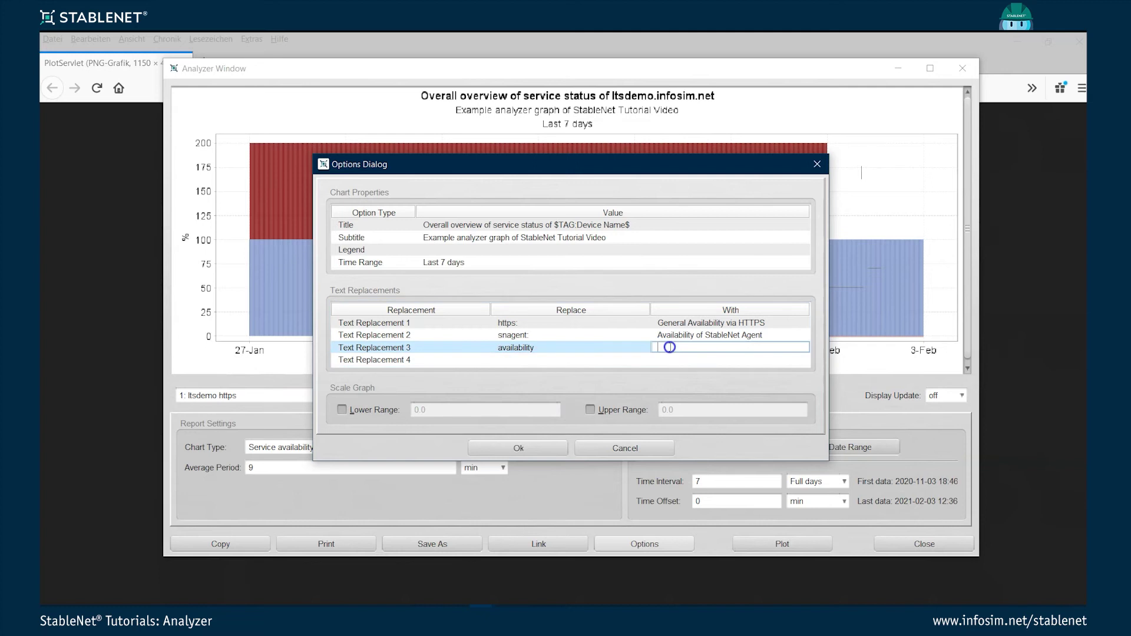
{"action": "left_click", "coordinate": [535, 452]}
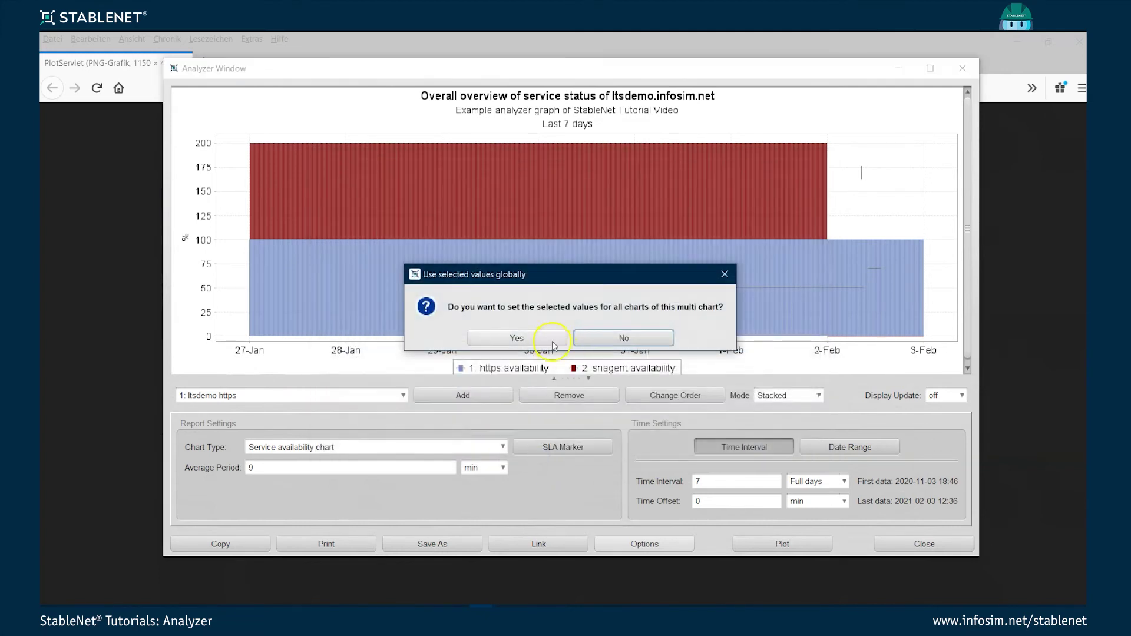
{"action": "left_click", "coordinate": [553, 346]}
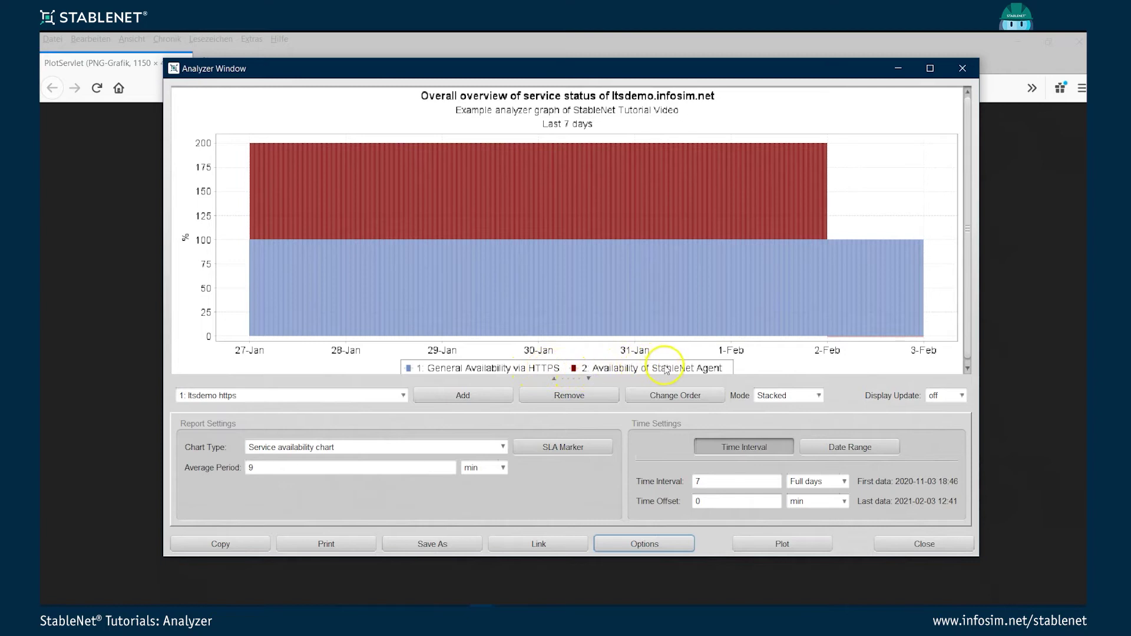
Step: Open the chart's web link in the browser to check the relabelled legend, and return to the Analyzer Window and close the link dialog
{"action": "left_click", "coordinate": [515, 547]}
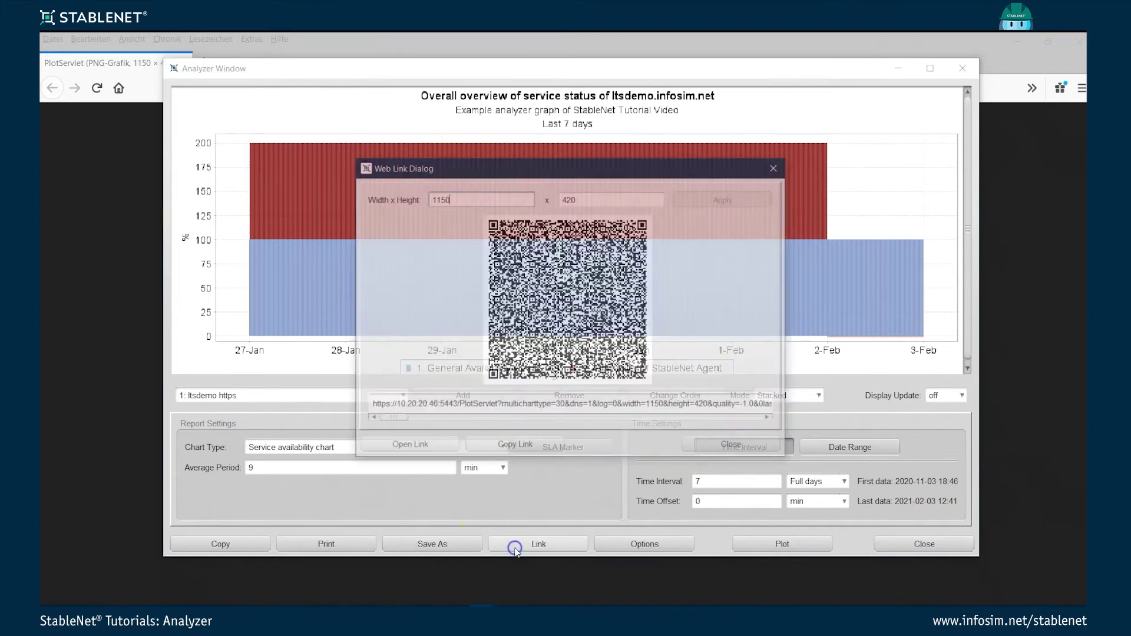
{"action": "left_click", "coordinate": [433, 446]}
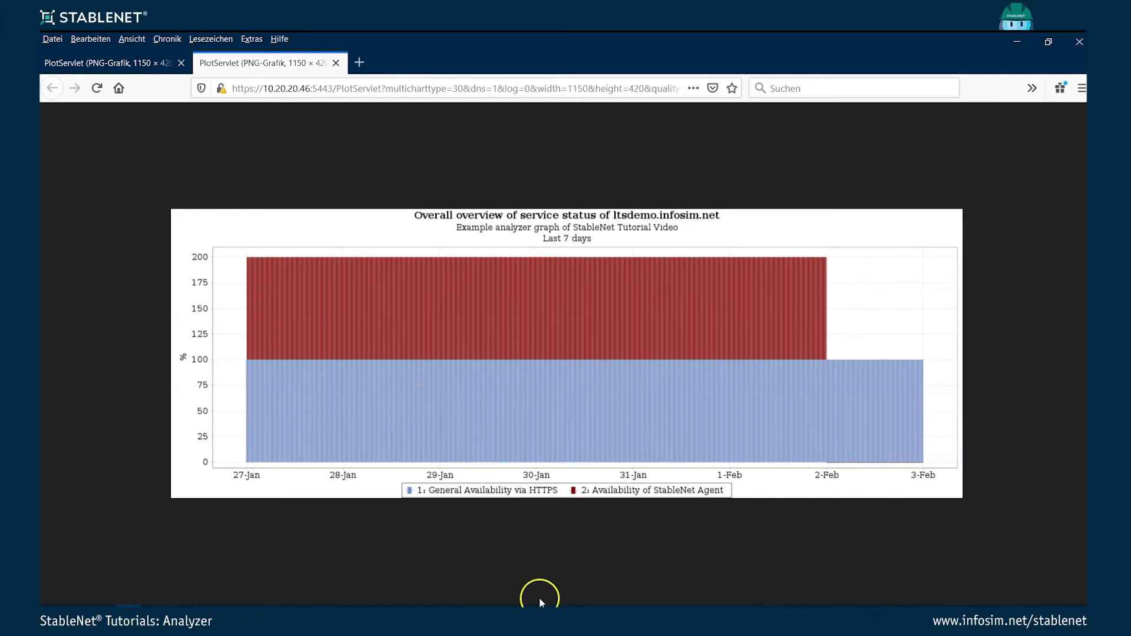
{"action": "mouse_move", "coordinate": [485, 604]}
{"action": "left_click", "coordinate": [552, 548]}
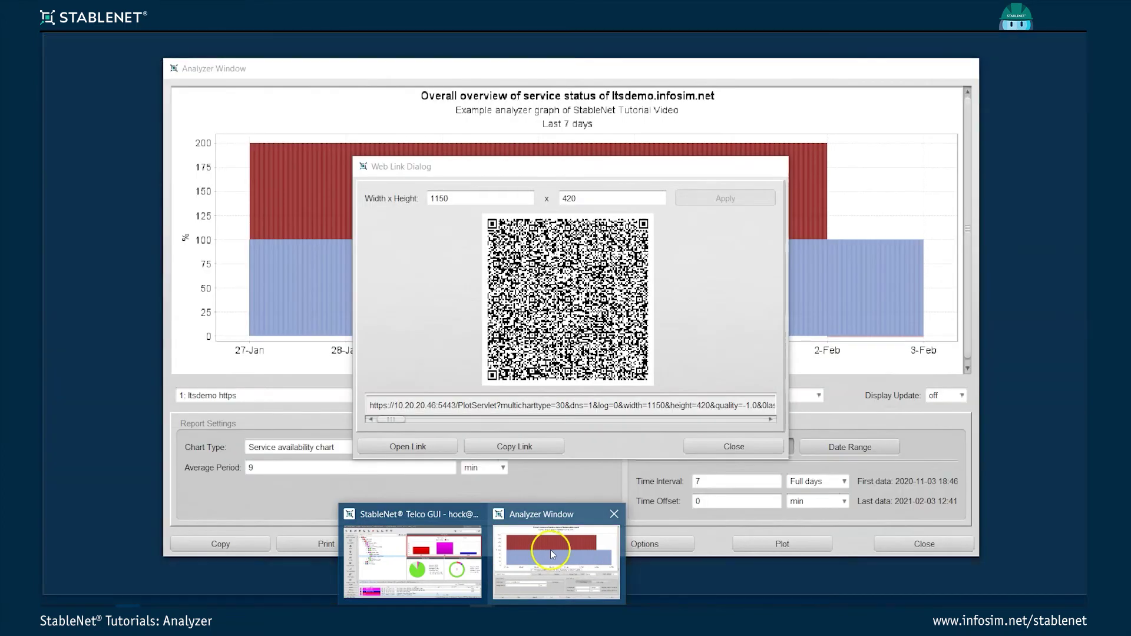
{"action": "left_click", "coordinate": [734, 448]}
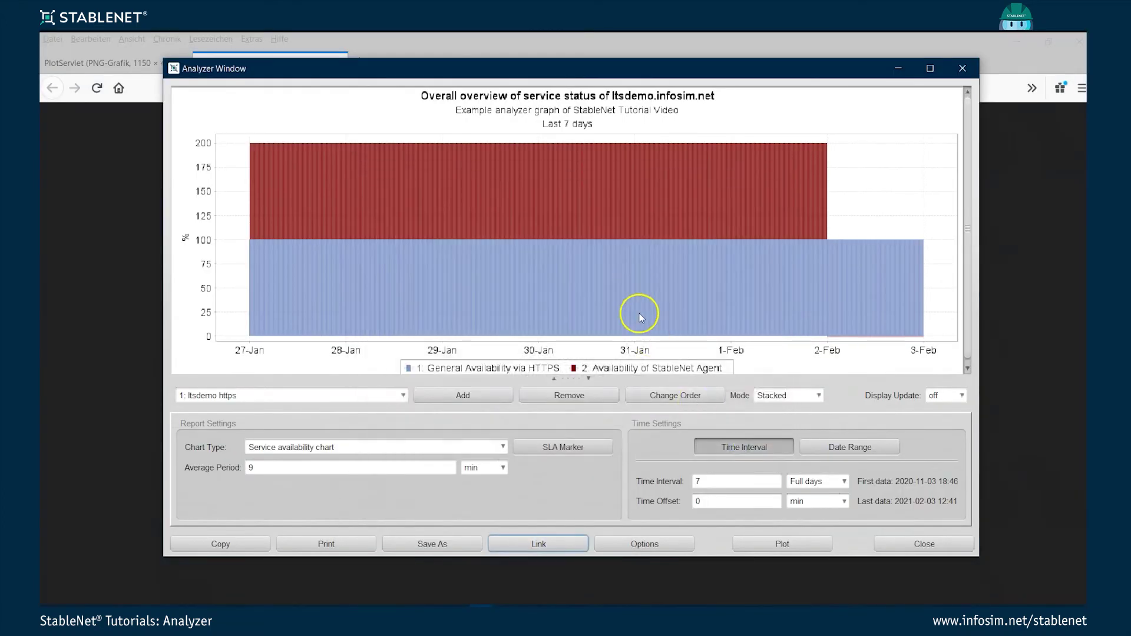
Step: Close the Analyzer Window, switch to the StableNet Telco GUI, and collapse the ltsdemo.infosim.net and Demo nodes in the tree
{"action": "left_click", "coordinate": [905, 549]}
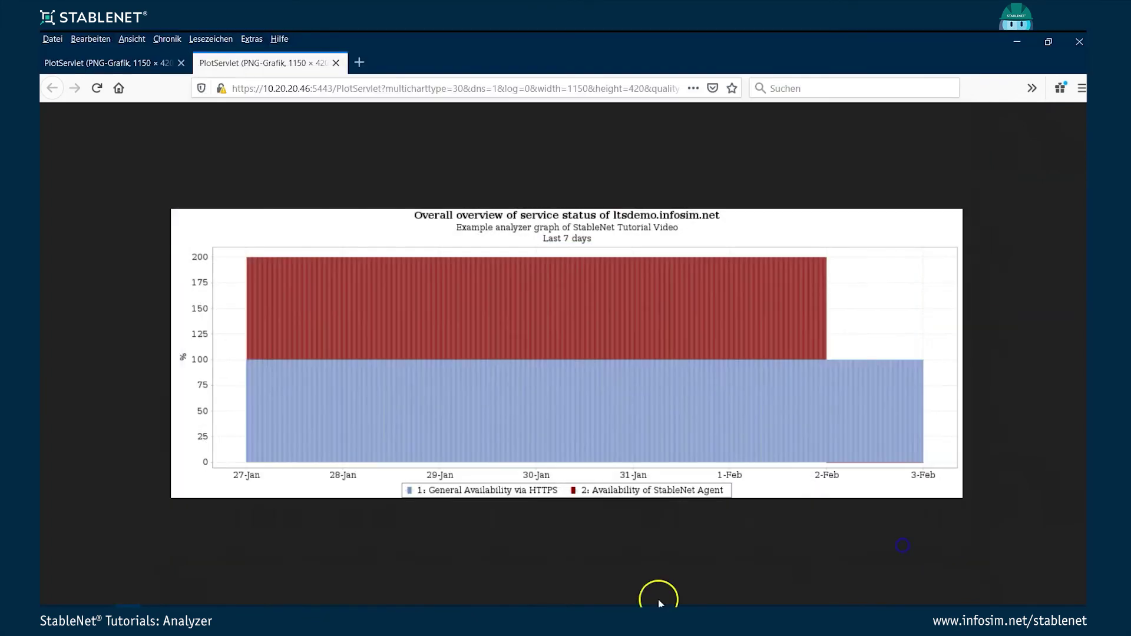
{"action": "left_click", "coordinate": [475, 606]}
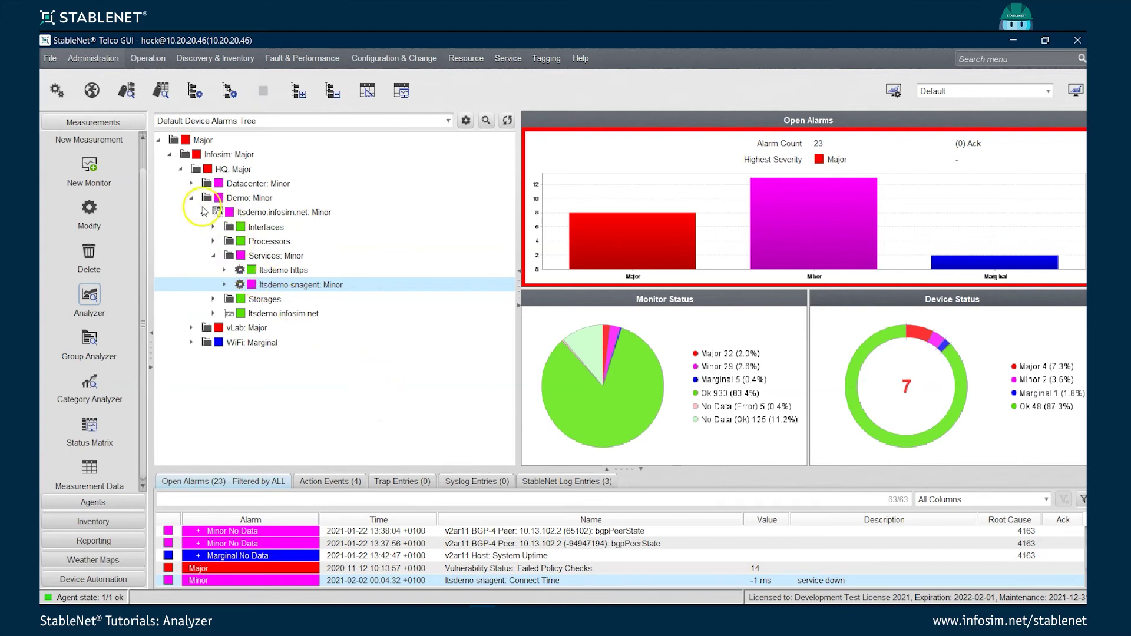
{"action": "left_click", "coordinate": [202, 213]}
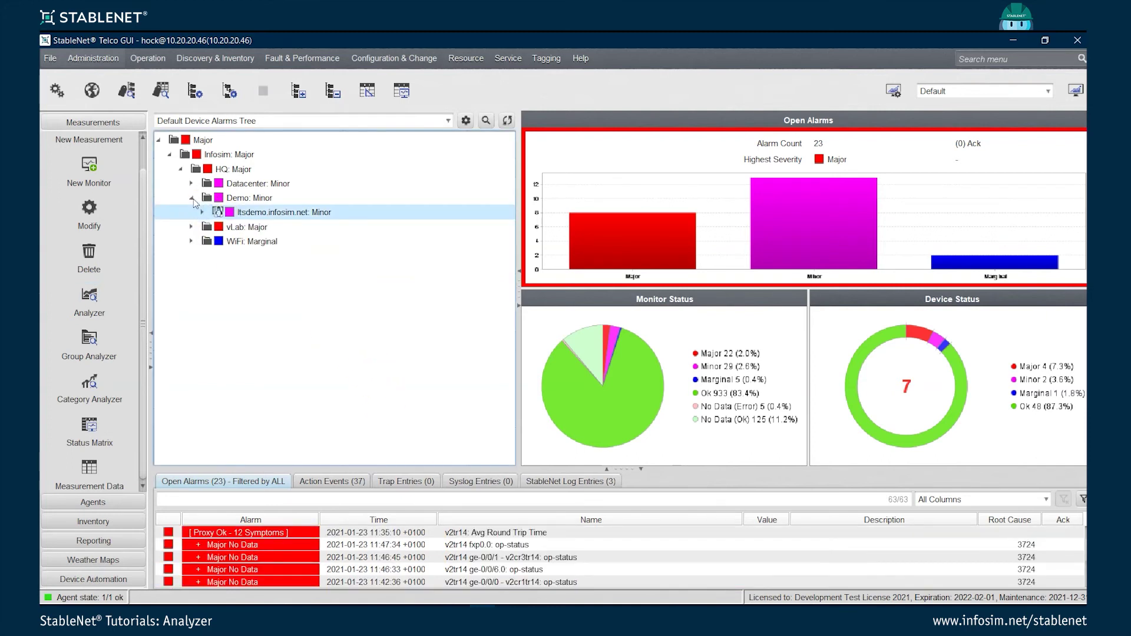
{"action": "left_click", "coordinate": [192, 198]}
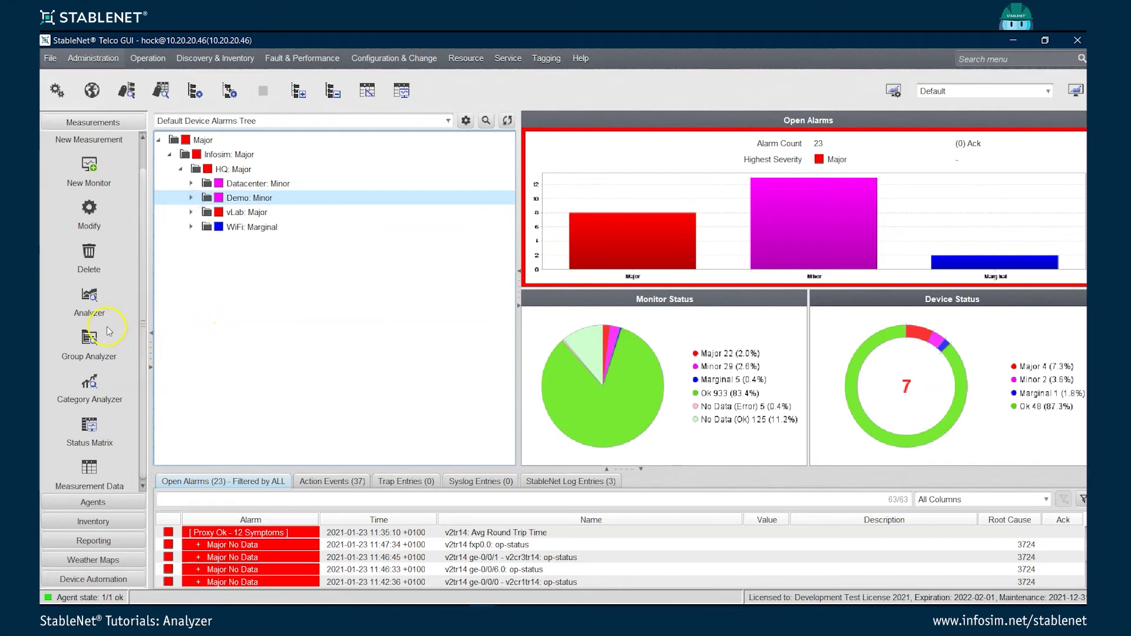
Step: Switch the tree to Default Measurement Tree and open the Group Analyzer for its root node
{"action": "left_click", "coordinate": [194, 123]}
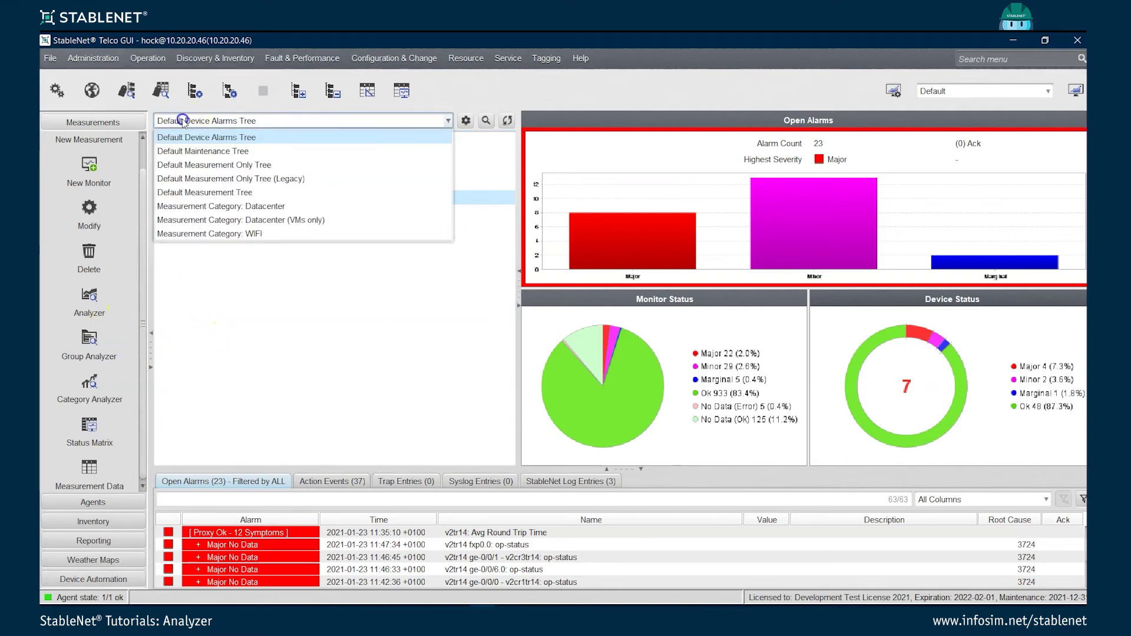
{"action": "left_click", "coordinate": [219, 194]}
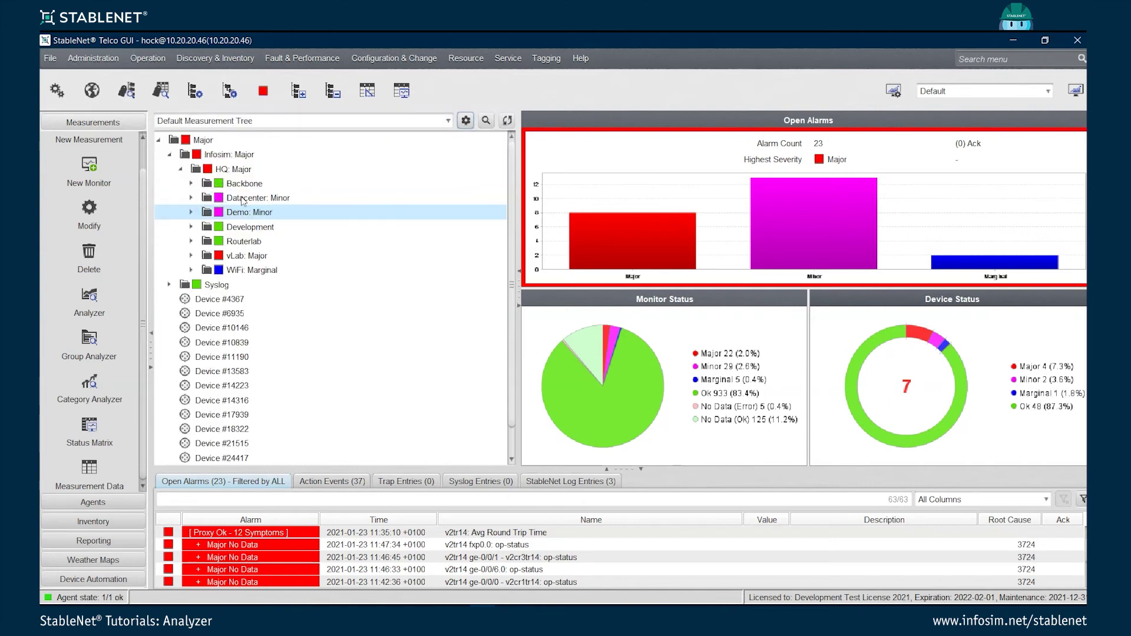
{"action": "left_click", "coordinate": [212, 139]}
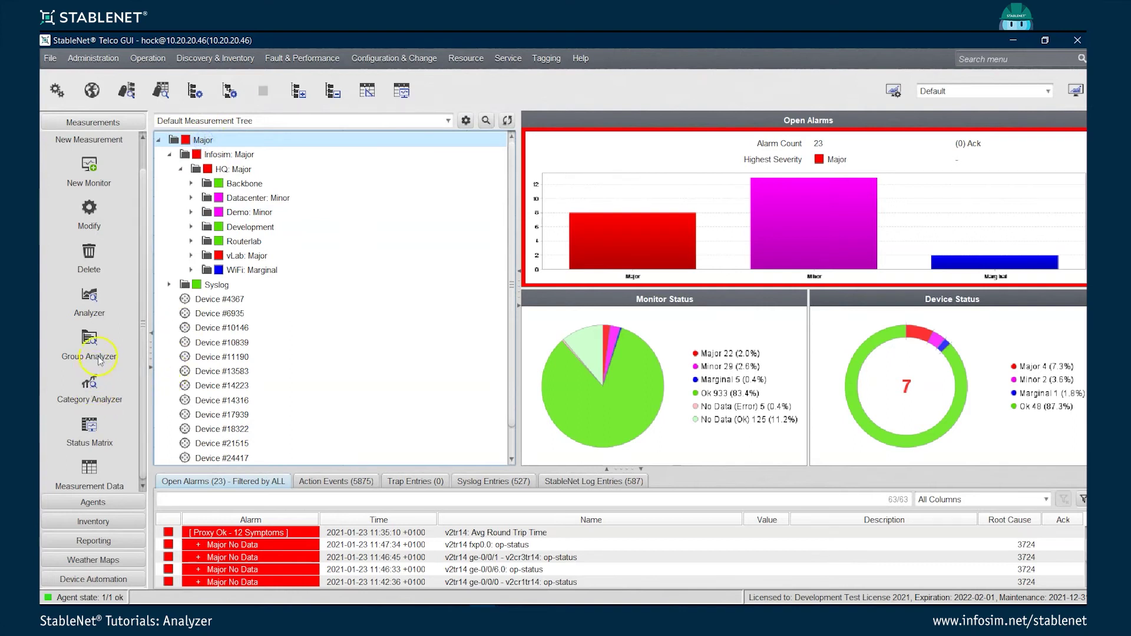
{"action": "left_click", "coordinate": [89, 337]}
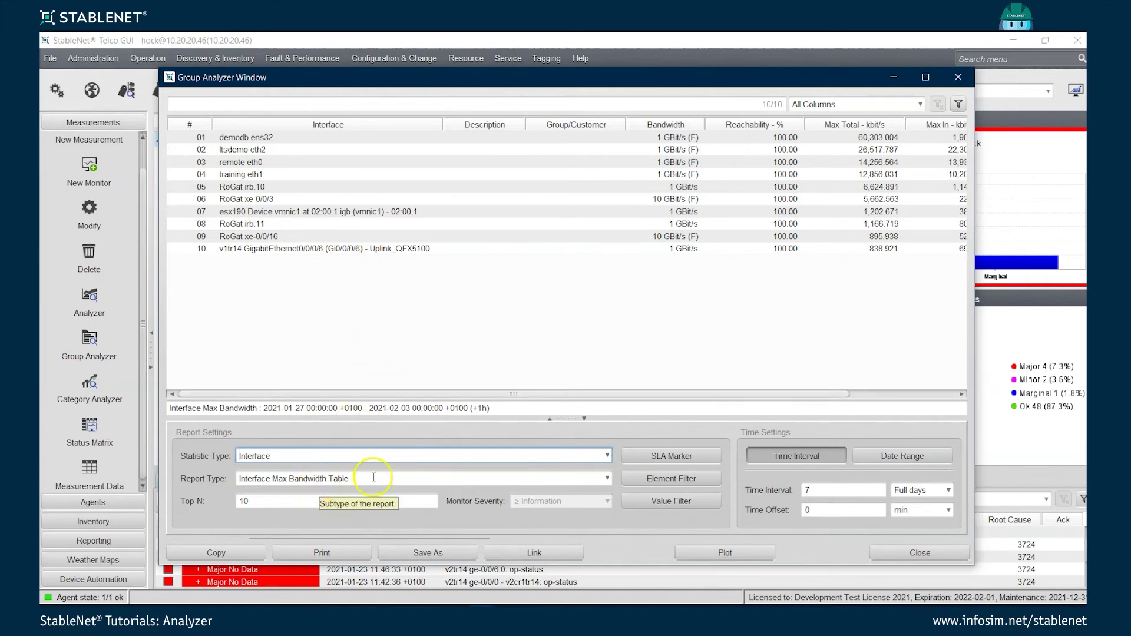
Step: Set the Group Analyzer's statistic type to VMware Virtual Machine
{"action": "left_click", "coordinate": [861, 492]}
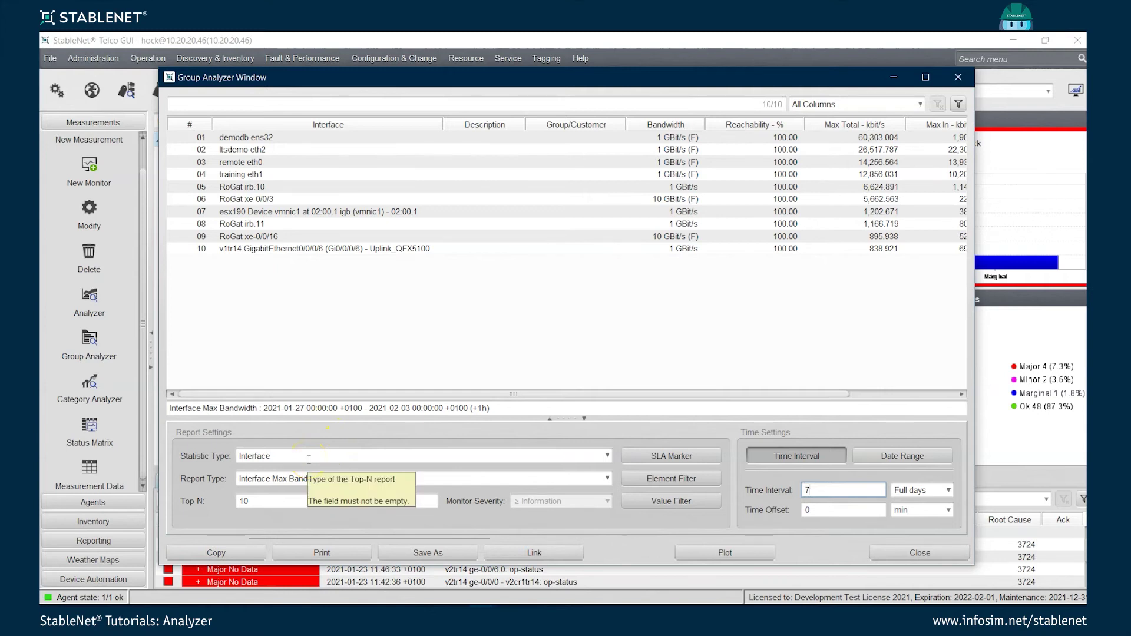
{"action": "left_click", "coordinate": [288, 457]}
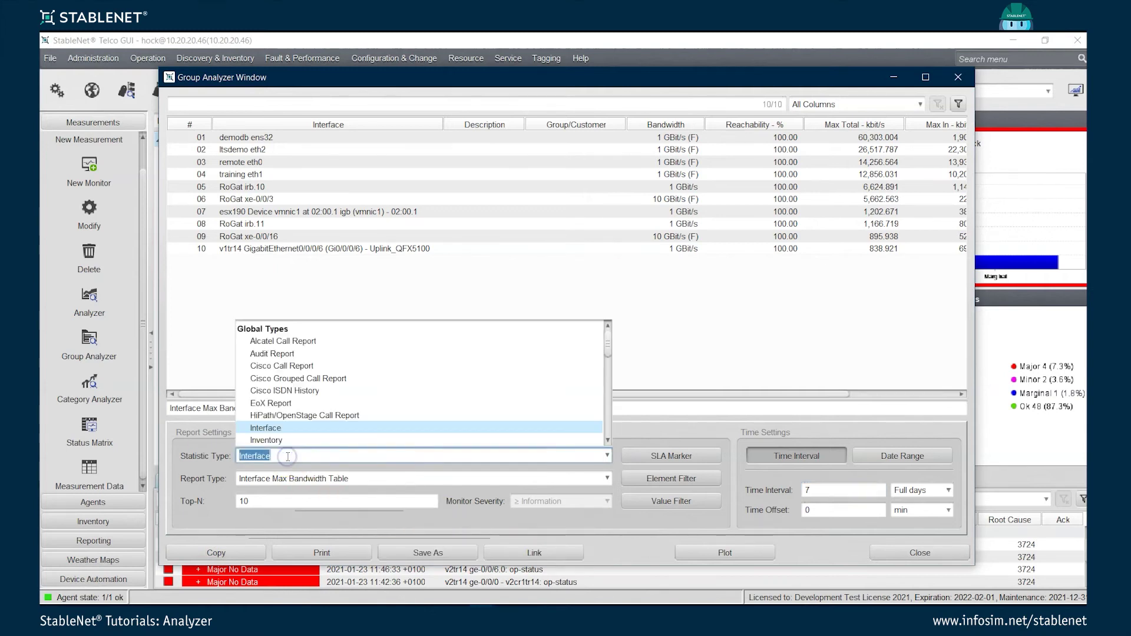
{"action": "scroll", "coordinate": [319, 367], "scroll_direction": "down", "scroll_amount": 12}
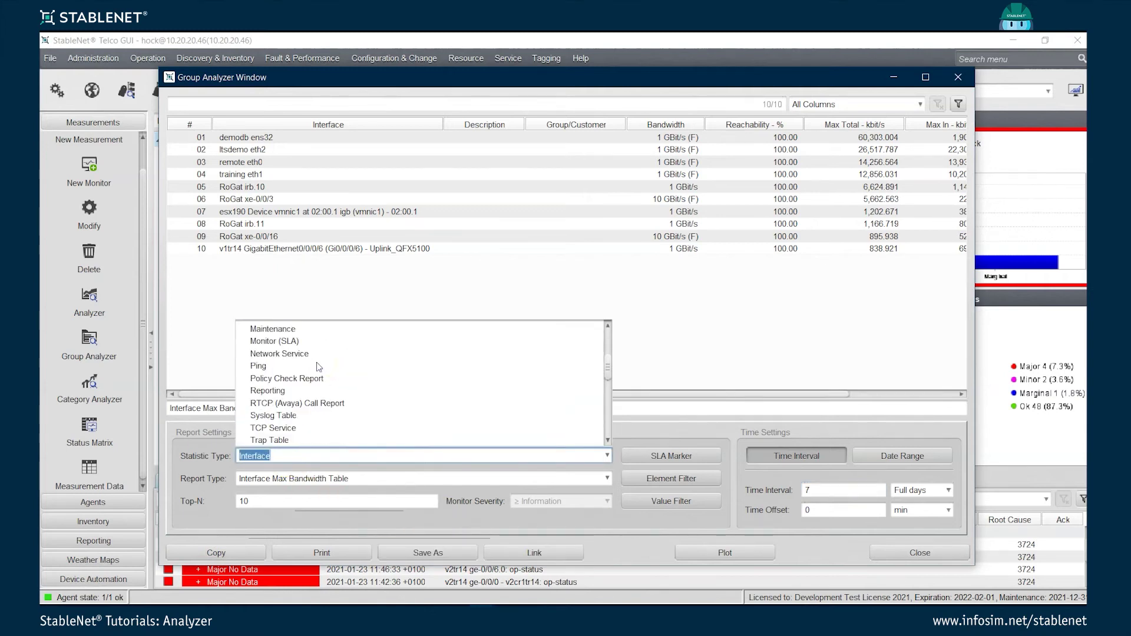
{"action": "scroll", "coordinate": [335, 384], "scroll_direction": "down", "scroll_amount": 2}
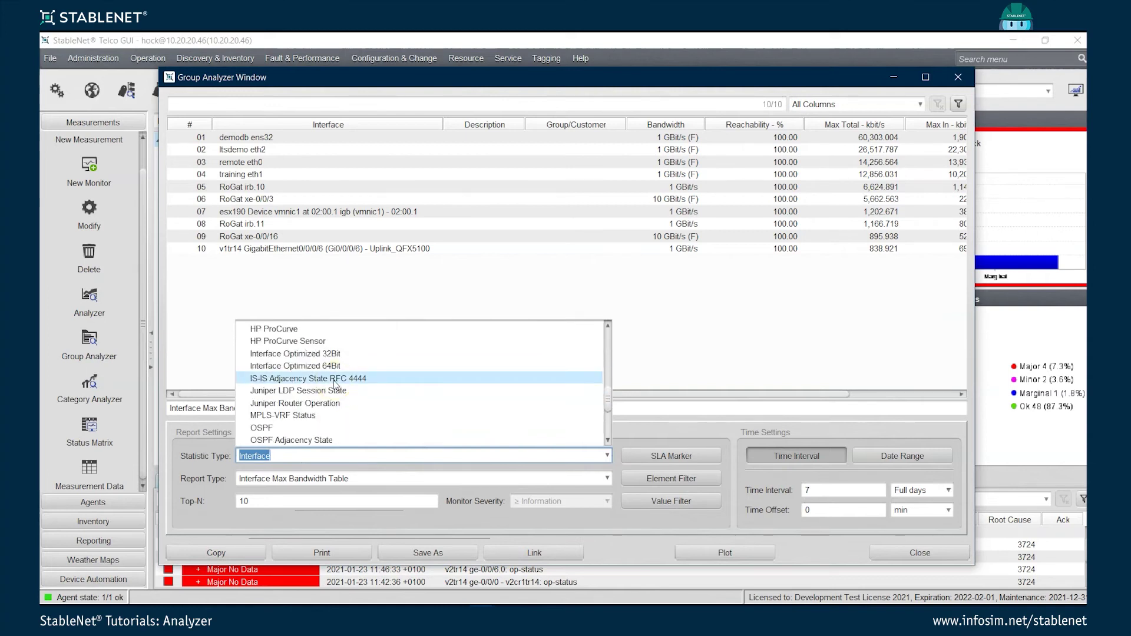
{"action": "scroll", "coordinate": [356, 387], "scroll_direction": "down", "scroll_amount": 1}
{"action": "scroll", "coordinate": [356, 387], "scroll_direction": "down", "scroll_amount": 6}
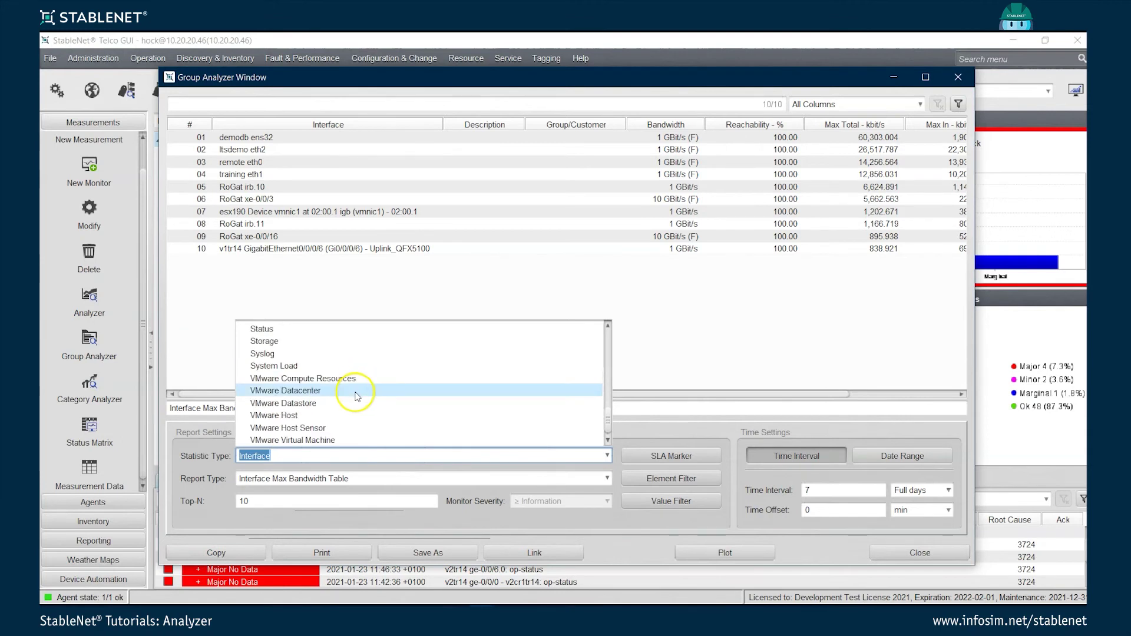
{"action": "left_click", "coordinate": [324, 441]}
Step: Set the report type to Max. CPU Usage and plot the virtual machine report
{"action": "left_click", "coordinate": [307, 481]}
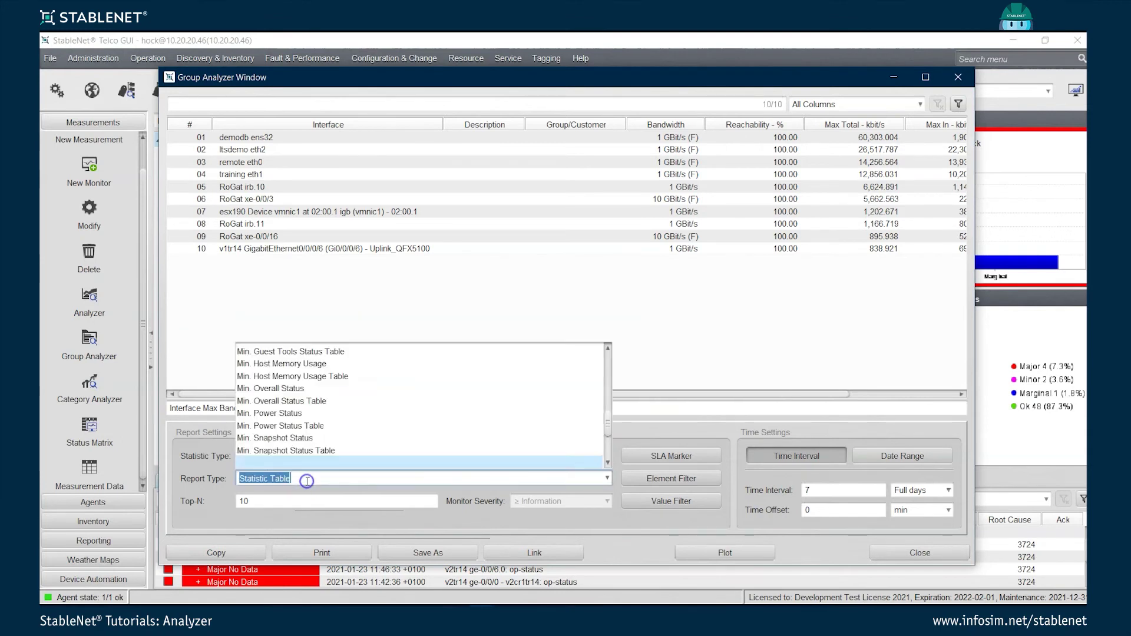
{"action": "scroll", "coordinate": [364, 388], "scroll_direction": "up", "scroll_amount": 12}
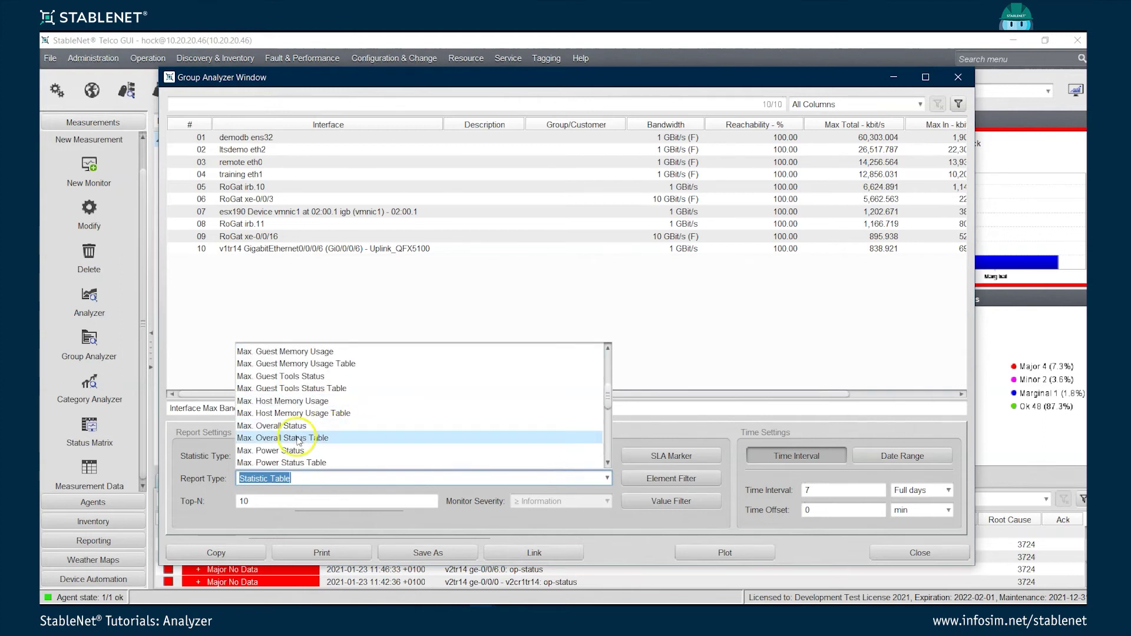
{"action": "left_click", "coordinate": [324, 403]}
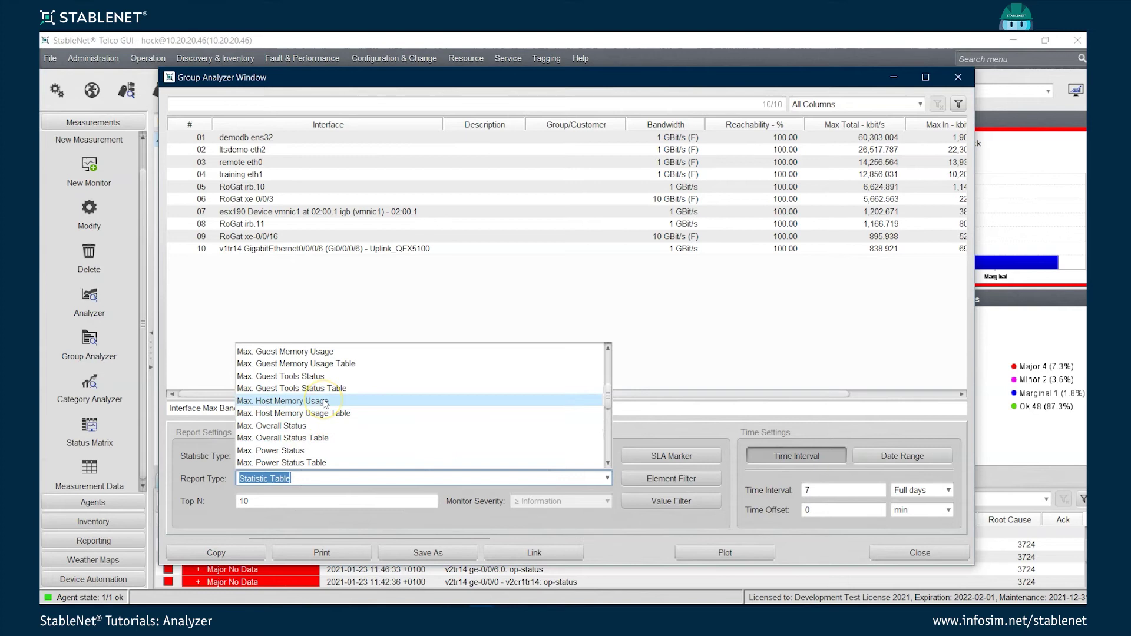
{"action": "scroll", "coordinate": [324, 404], "scroll_direction": "up", "scroll_amount": 2}
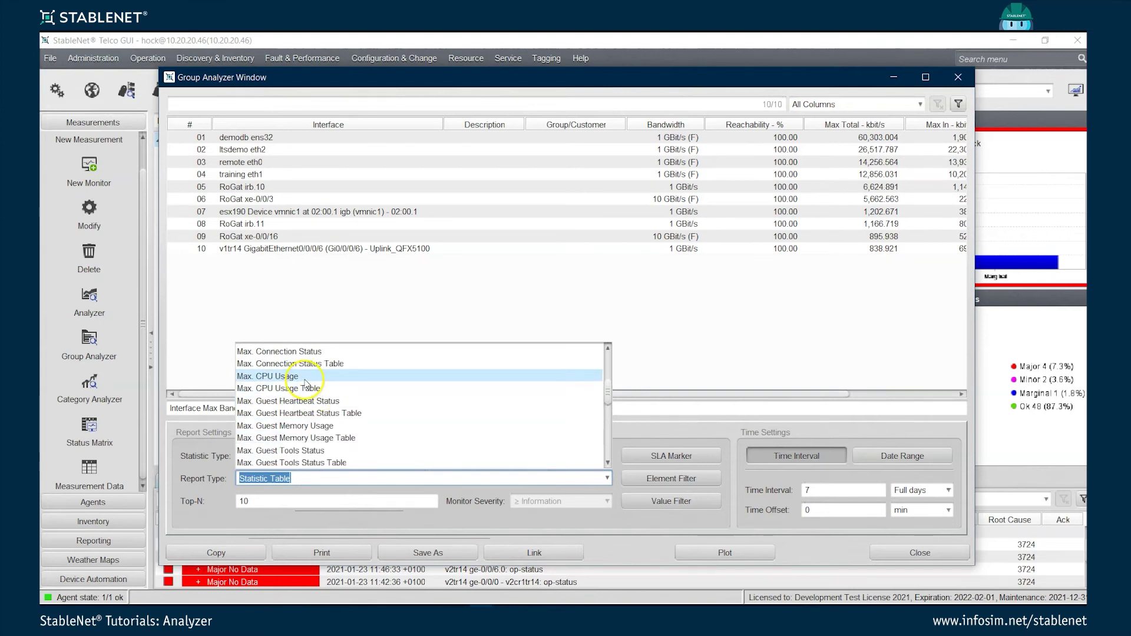
{"action": "left_click", "coordinate": [305, 379]}
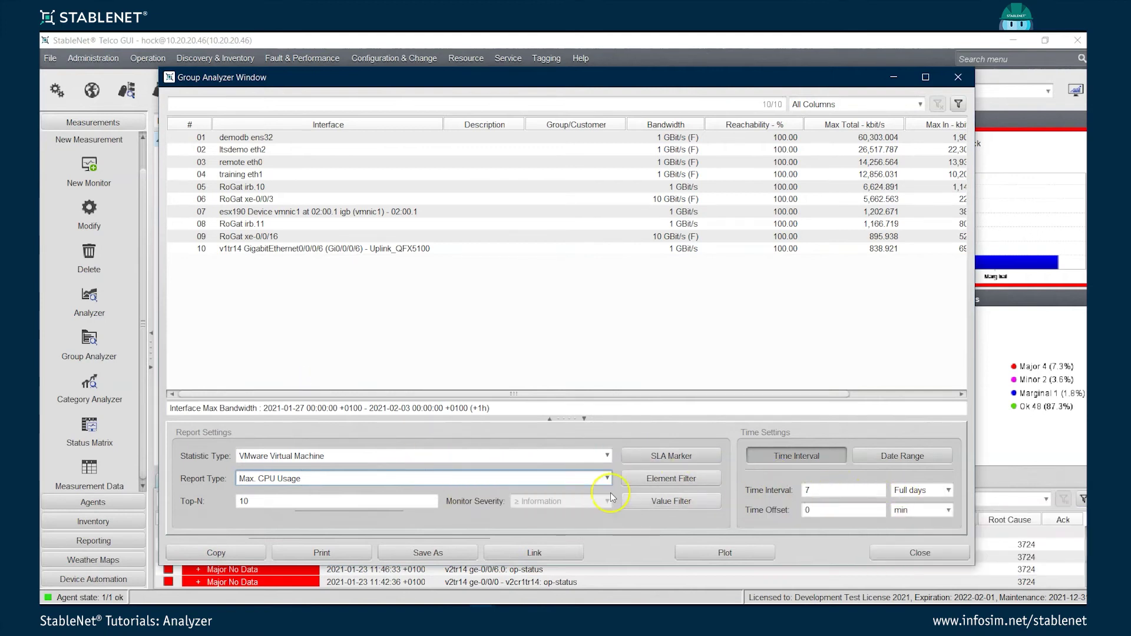
{"action": "left_click", "coordinate": [726, 548]}
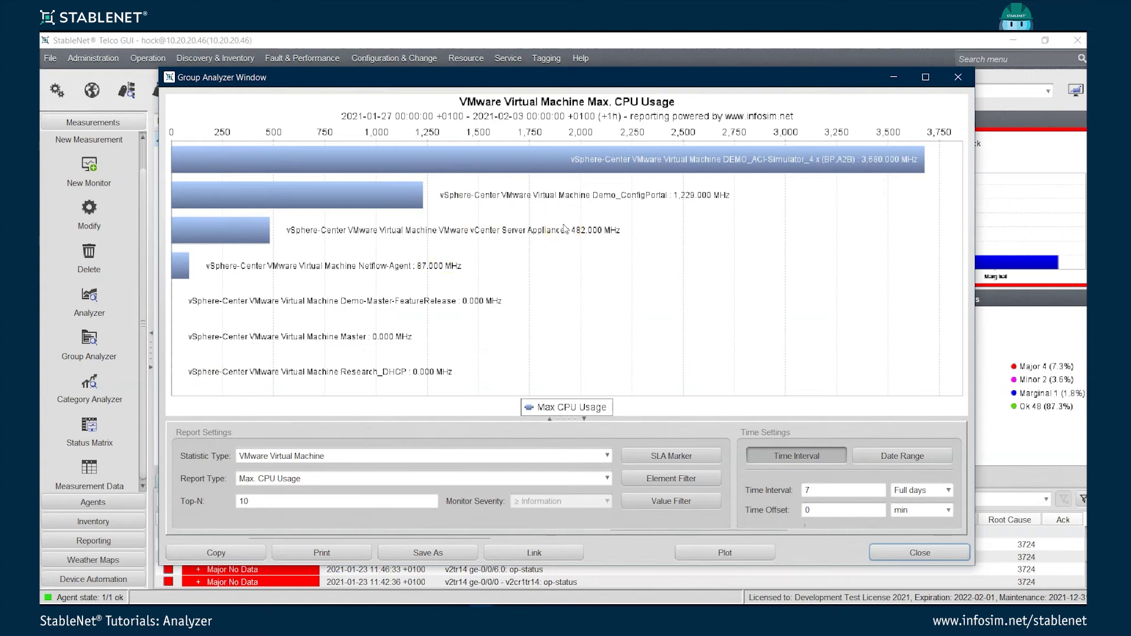
Step: View the value chart of the DEMO_ACI-Simulator_4.x virtual machine from its bar, and return to the group report
{"action": "double_click", "coordinate": [537, 164]}
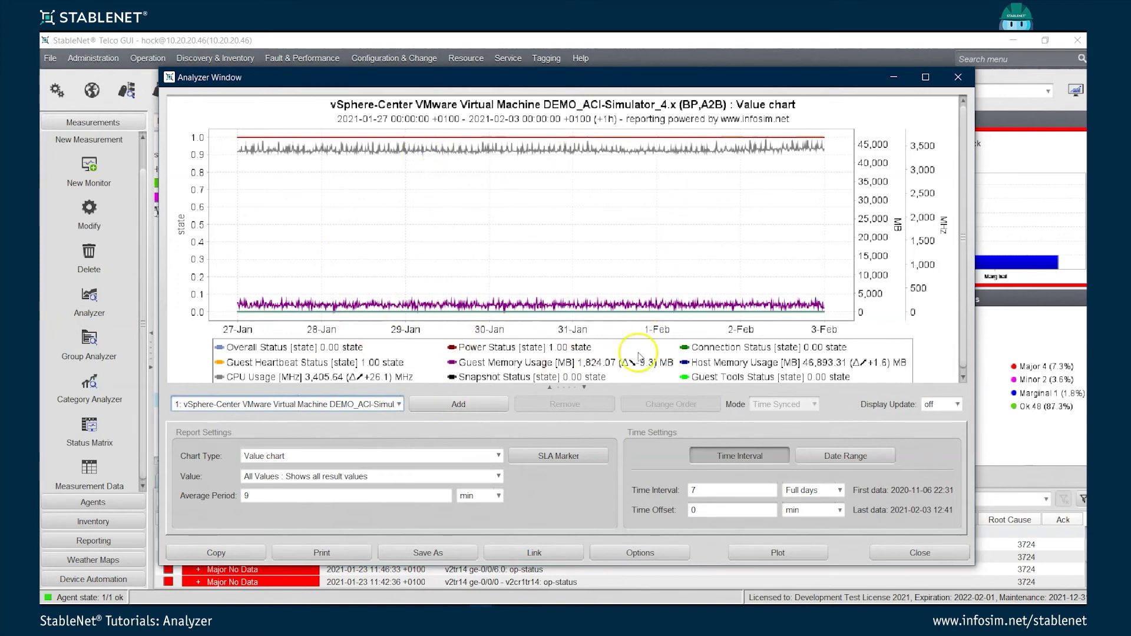
{"action": "left_click", "coordinate": [906, 556]}
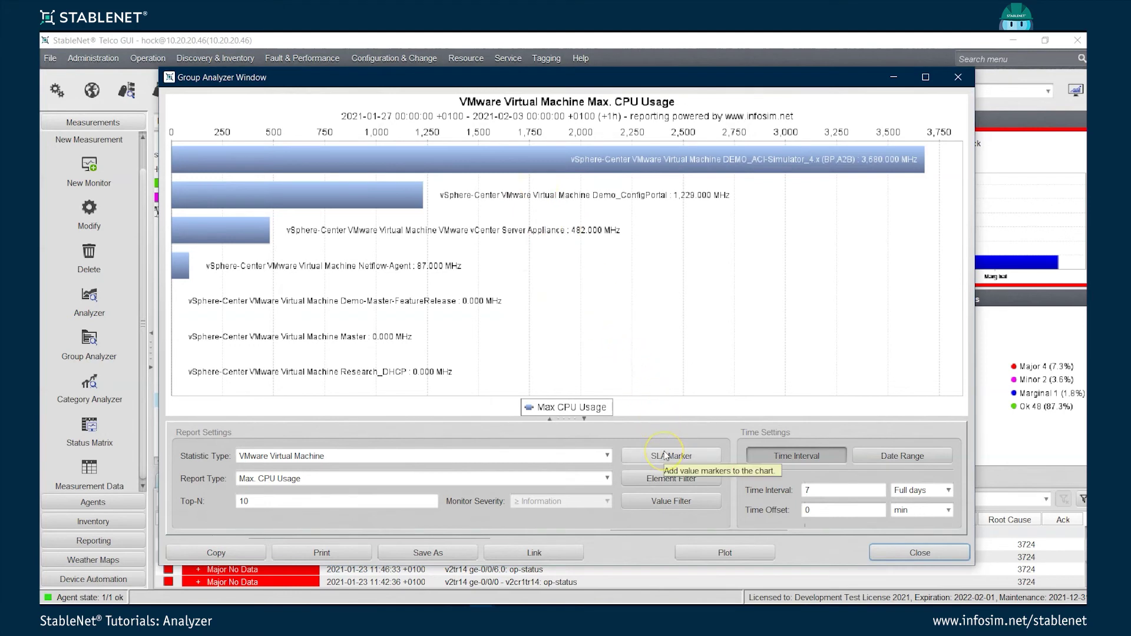
Step: Apply an element filter to the CPU report so that Measurement Name contains Demo_
{"action": "left_click", "coordinate": [669, 478]}
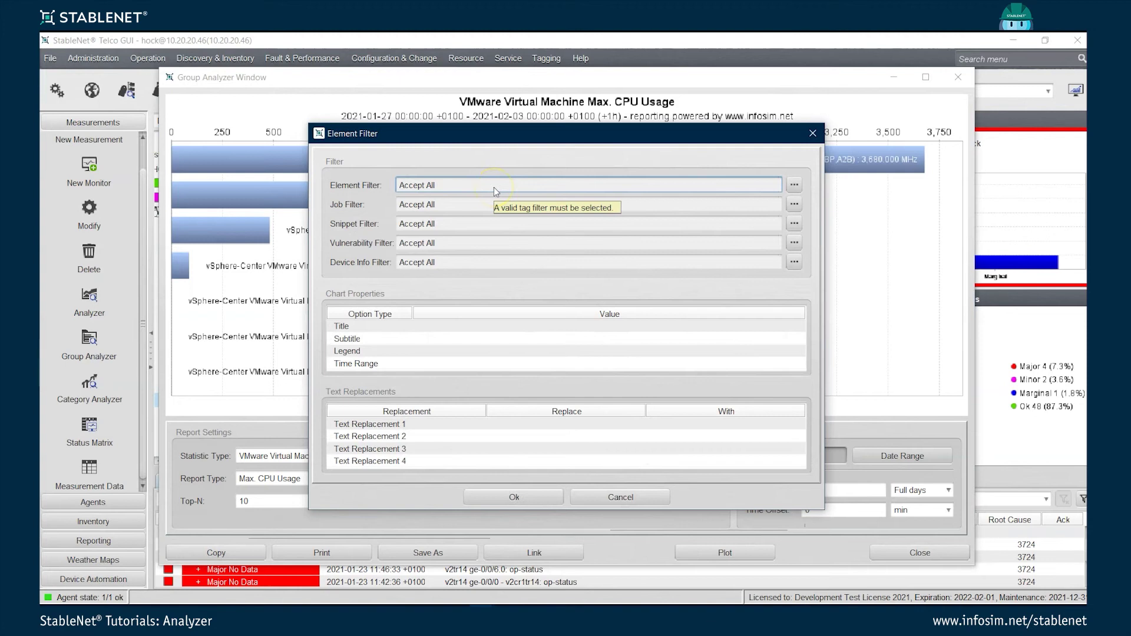
{"action": "left_click_drag", "start_coordinate": [467, 143], "coordinate": [701, 254]}
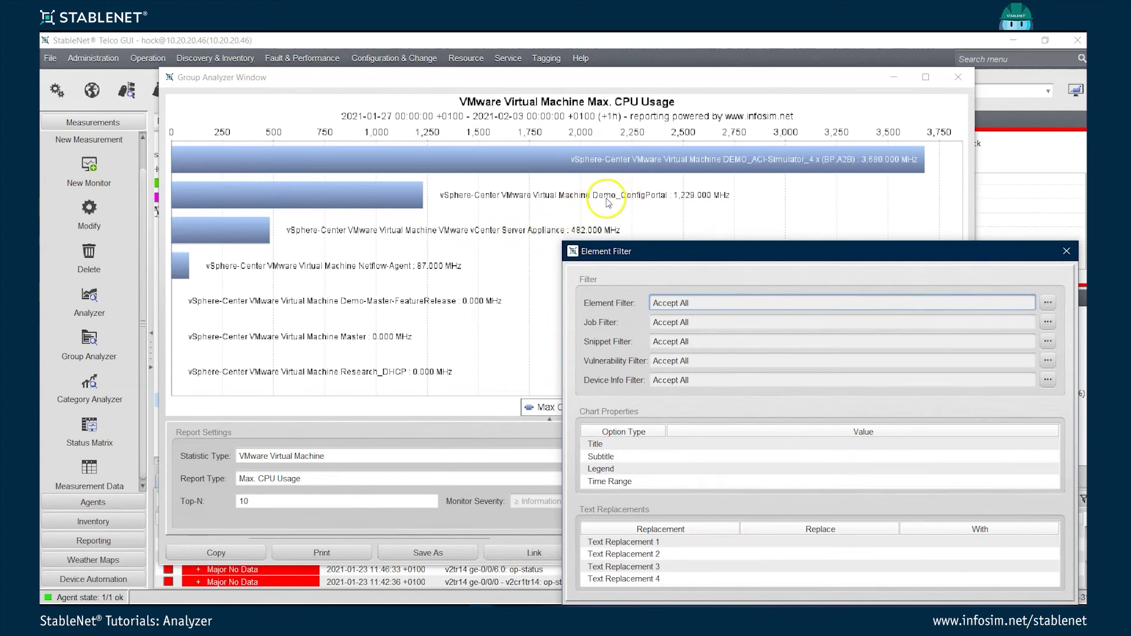
{"action": "left_click_drag", "start_coordinate": [683, 256], "coordinate": [619, 189]}
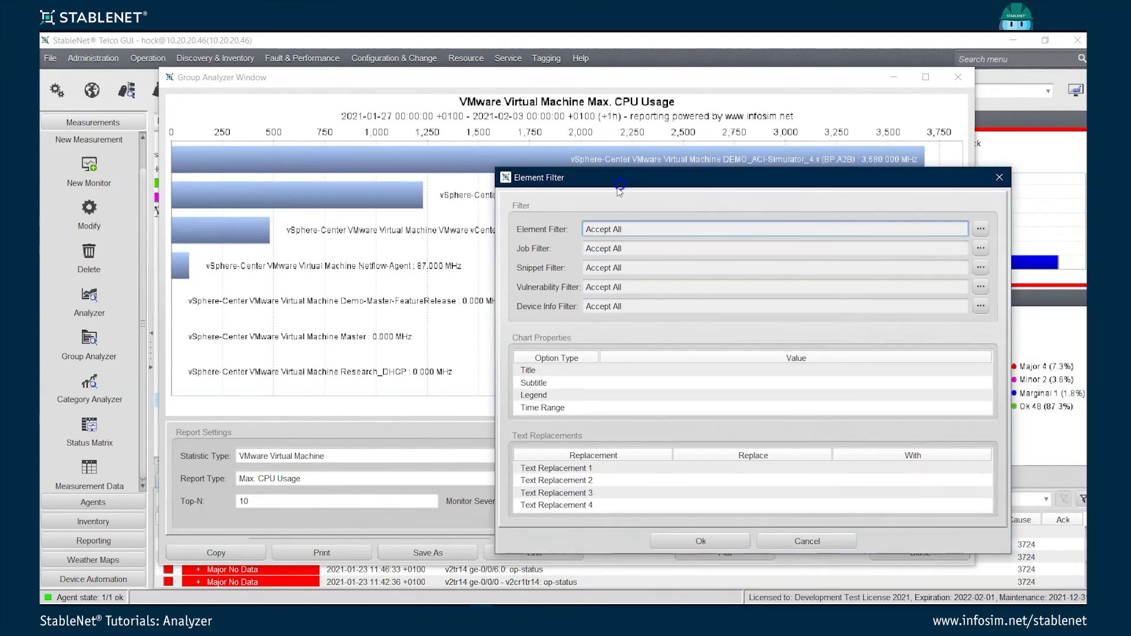
{"action": "double_click", "coordinate": [607, 230]}
{"action": "left_click", "coordinate": [573, 285]}
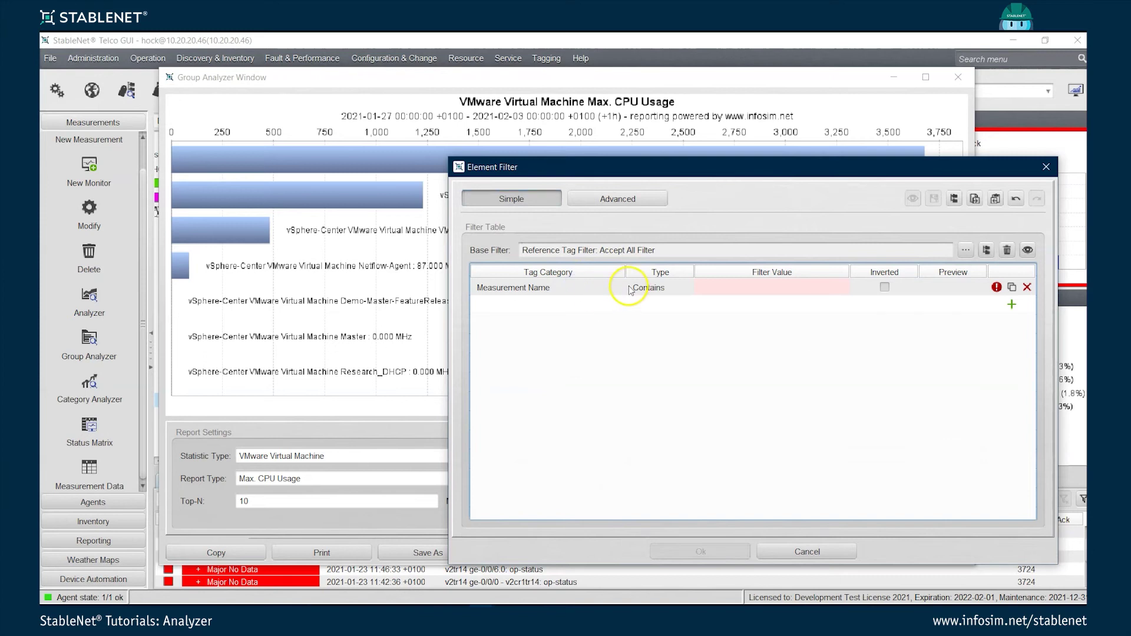
{"action": "left_click", "coordinate": [710, 288]}
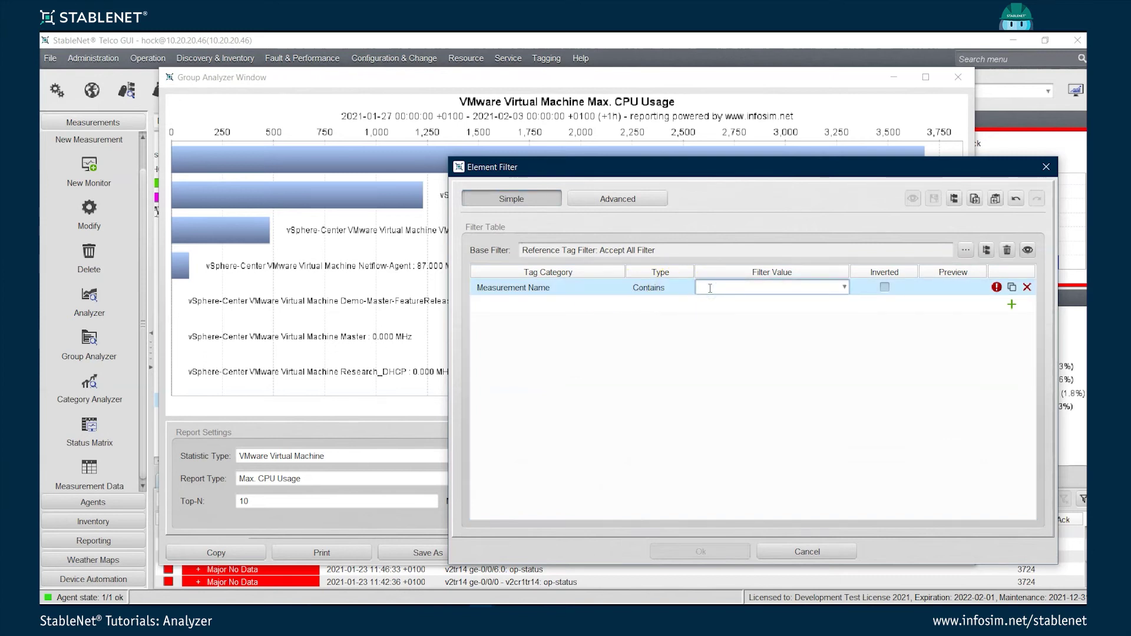
{"action": "left_click", "coordinate": [769, 310]}
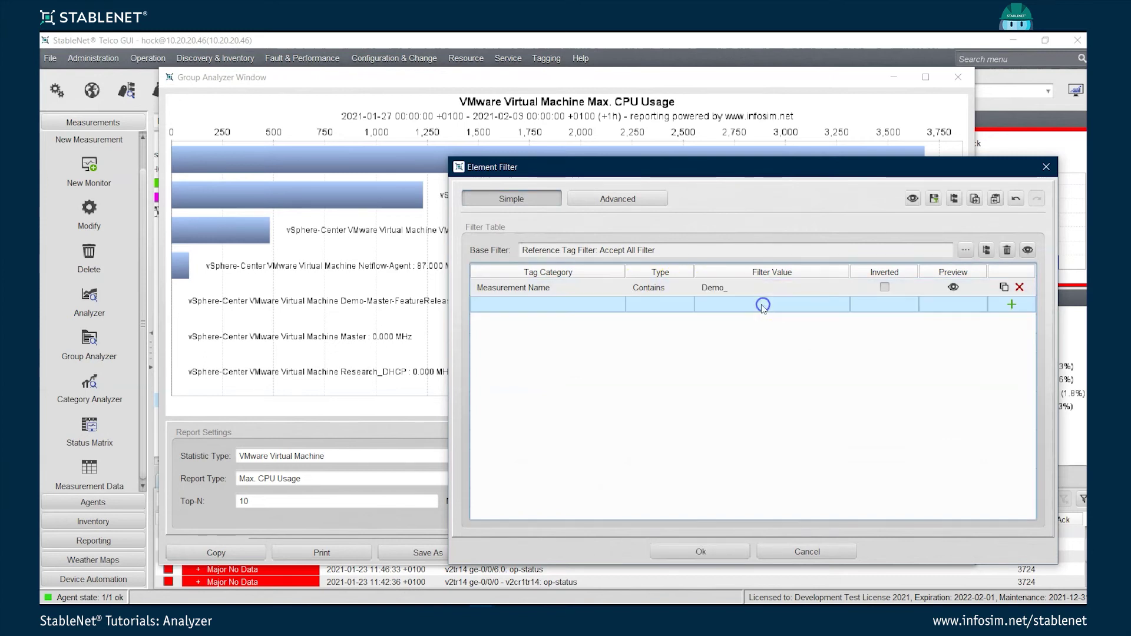
{"action": "left_click", "coordinate": [701, 552]}
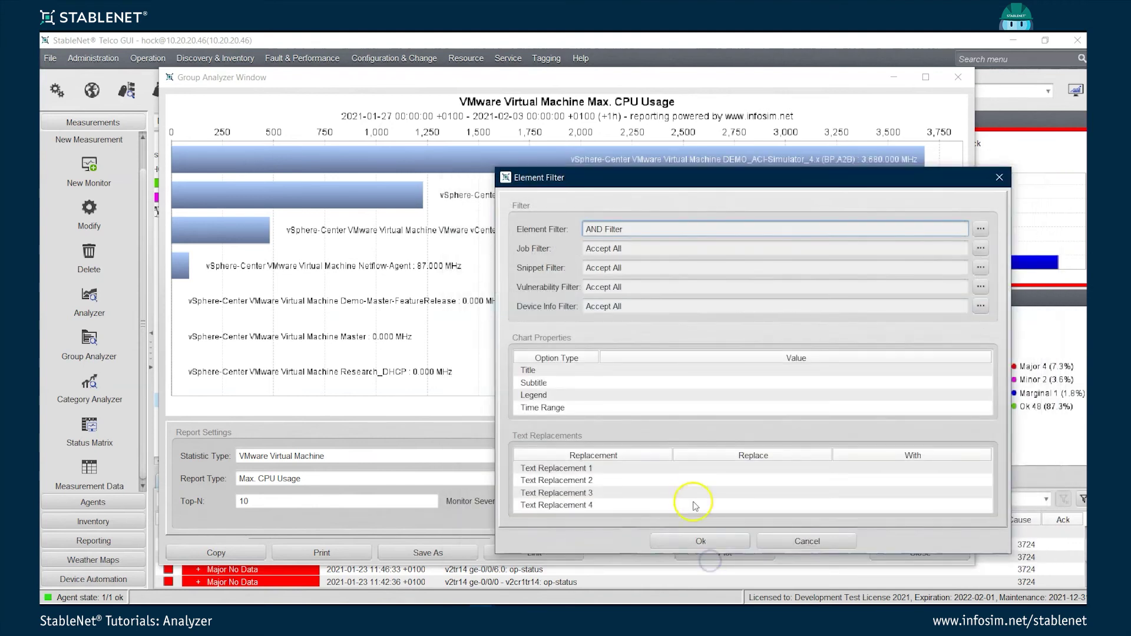
{"action": "left_click", "coordinate": [701, 540]}
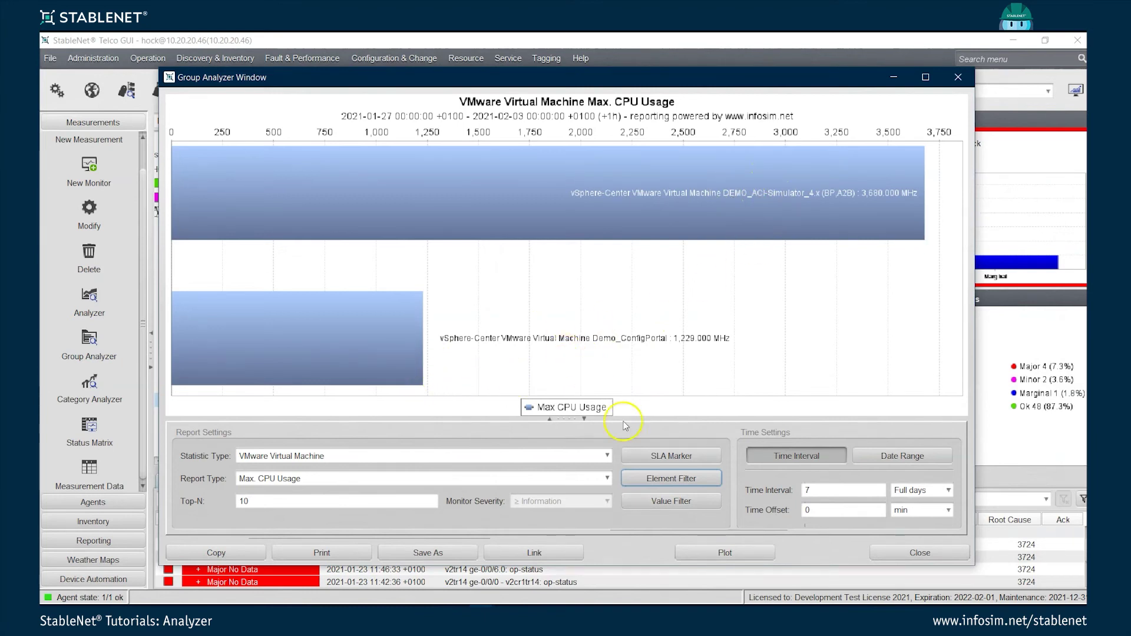
Step: Remove the Measurement Name condition from the element filter, keeping Accept All Filter as its base, and apply it
{"action": "left_click", "coordinate": [660, 477]}
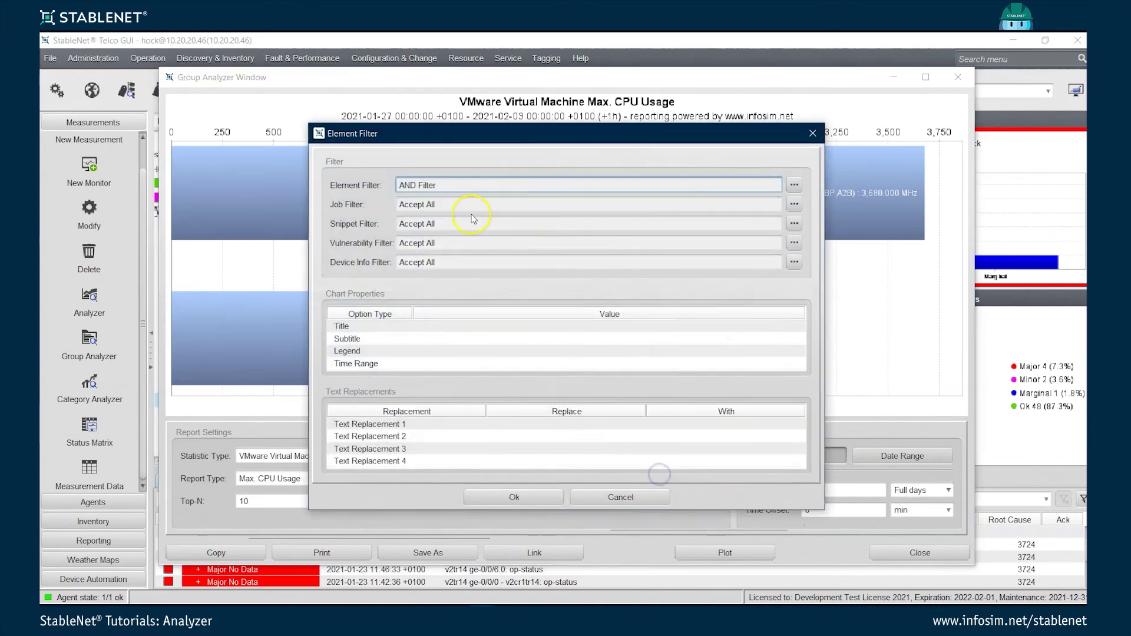
{"action": "left_click", "coordinate": [494, 186]}
{"action": "left_click", "coordinate": [487, 200]}
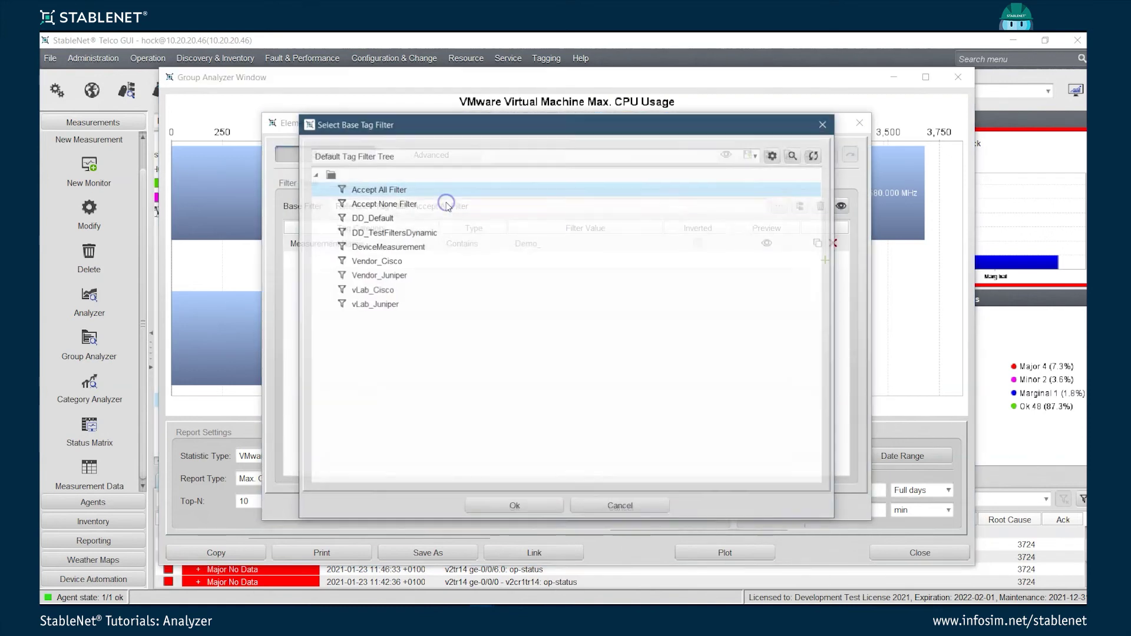
{"action": "double_click", "coordinate": [366, 188]}
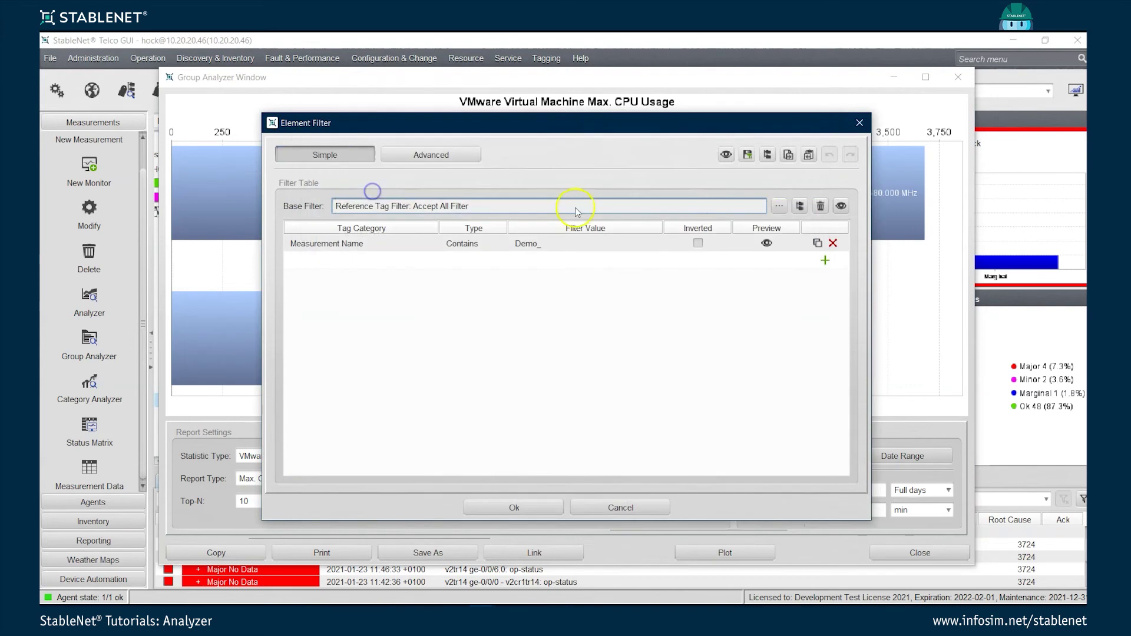
{"action": "left_click", "coordinate": [834, 242]}
{"action": "left_click", "coordinate": [535, 507]}
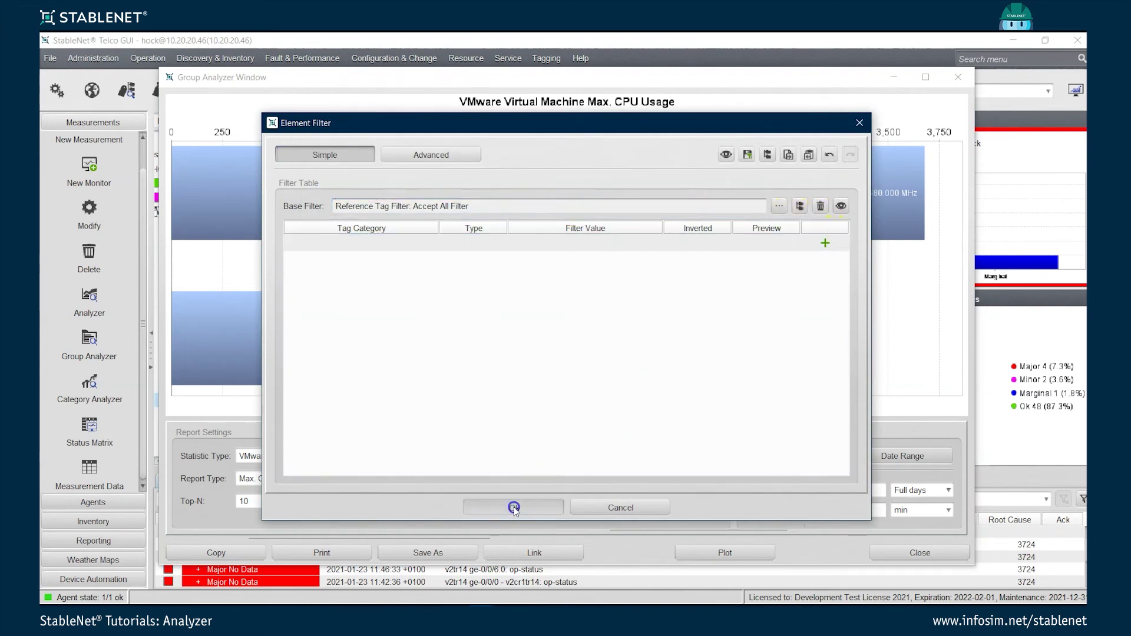
{"action": "left_click", "coordinate": [518, 500]}
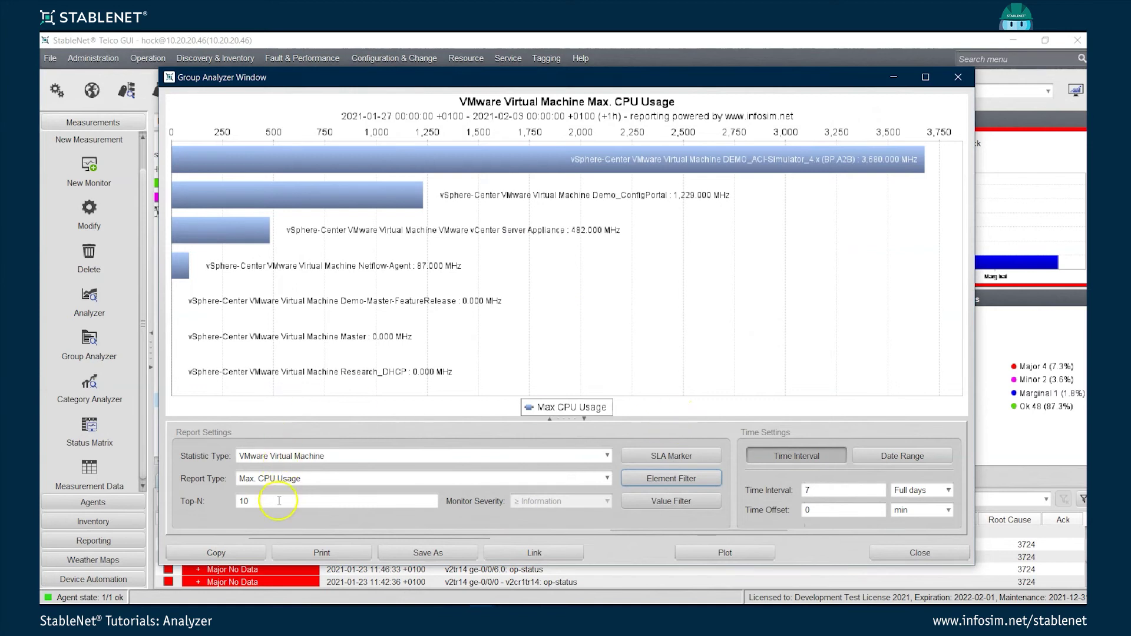
Step: Set Top-N to 0 and replot the report, and review the chart property and text replacement options in the element filter settings
{"action": "left_click", "coordinate": [247, 502]}
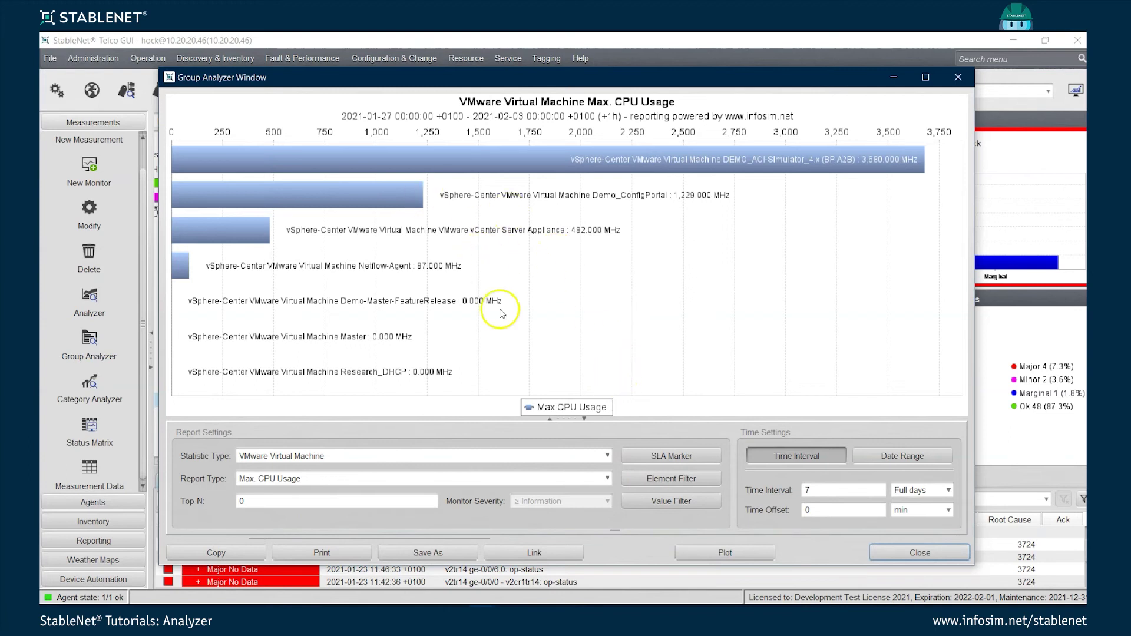
{"action": "left_click", "coordinate": [649, 481]}
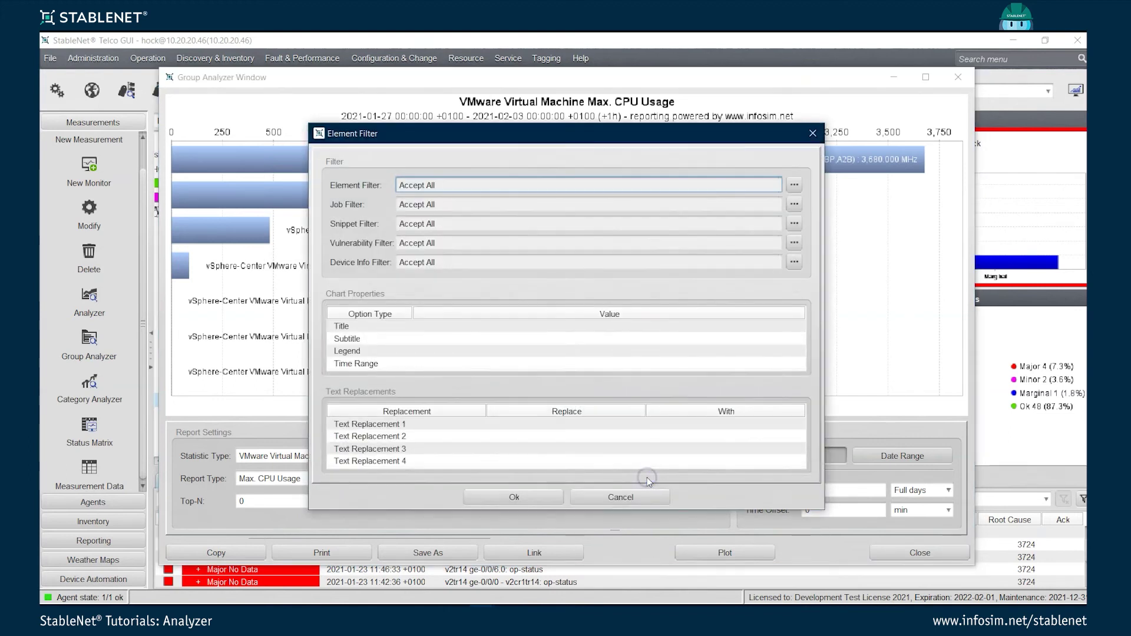
{"action": "mouse_move", "coordinate": [450, 330]}
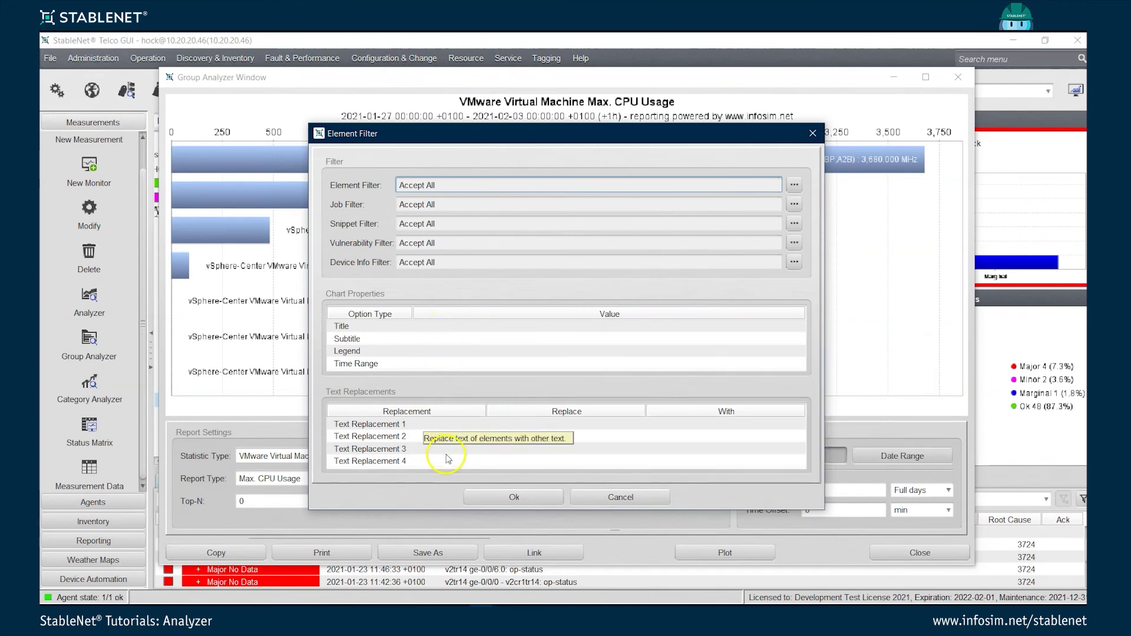
{"action": "left_click", "coordinate": [597, 499]}
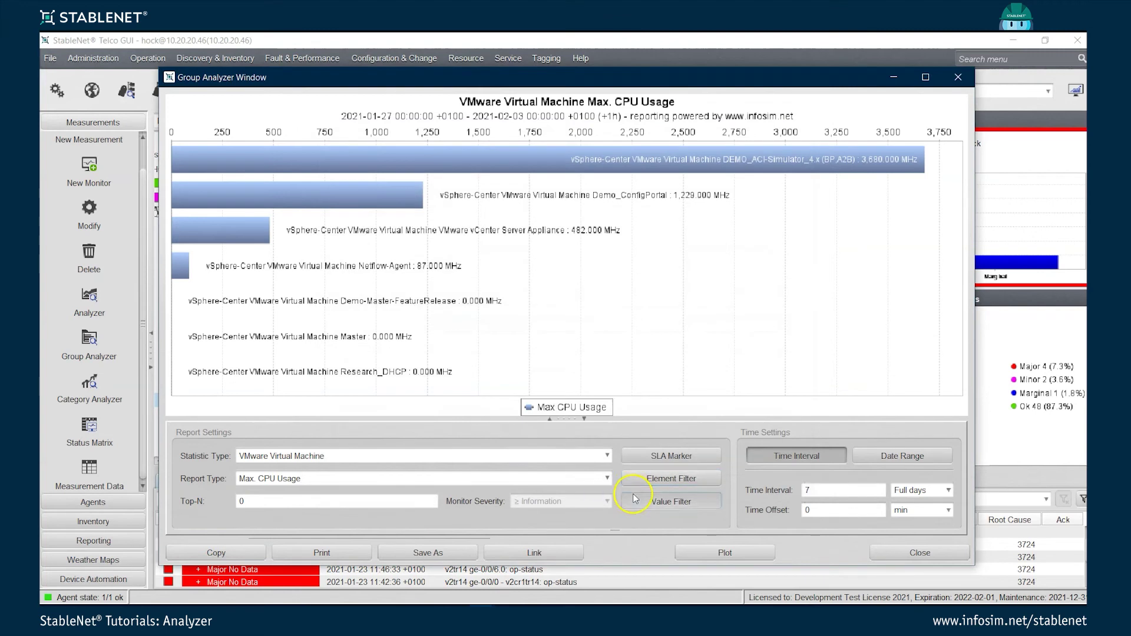
Step: Apply a statistic value filter with a minimum of 1000 to the CPU usage chart
{"action": "left_click", "coordinate": [635, 499]}
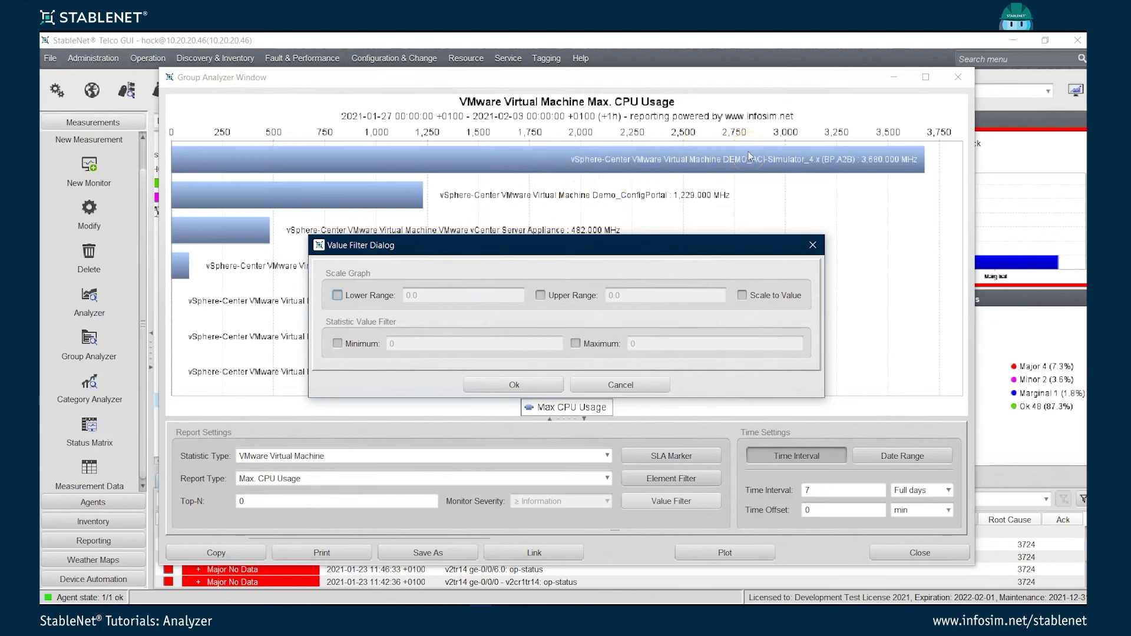
{"action": "left_click", "coordinate": [362, 348]}
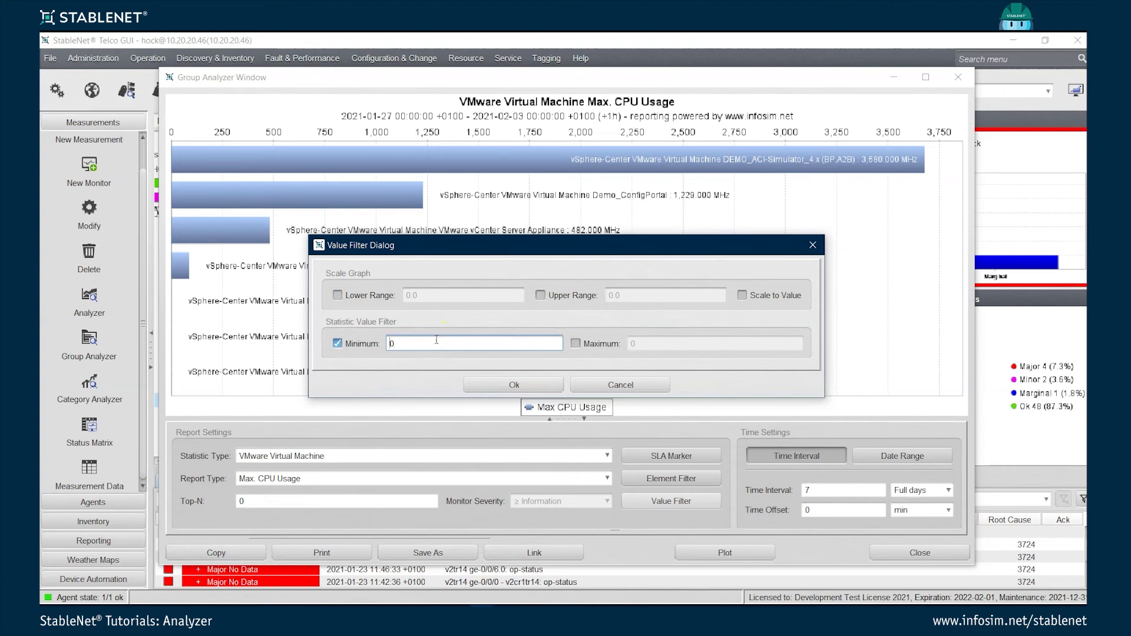
{"action": "left_click", "coordinate": [504, 383]}
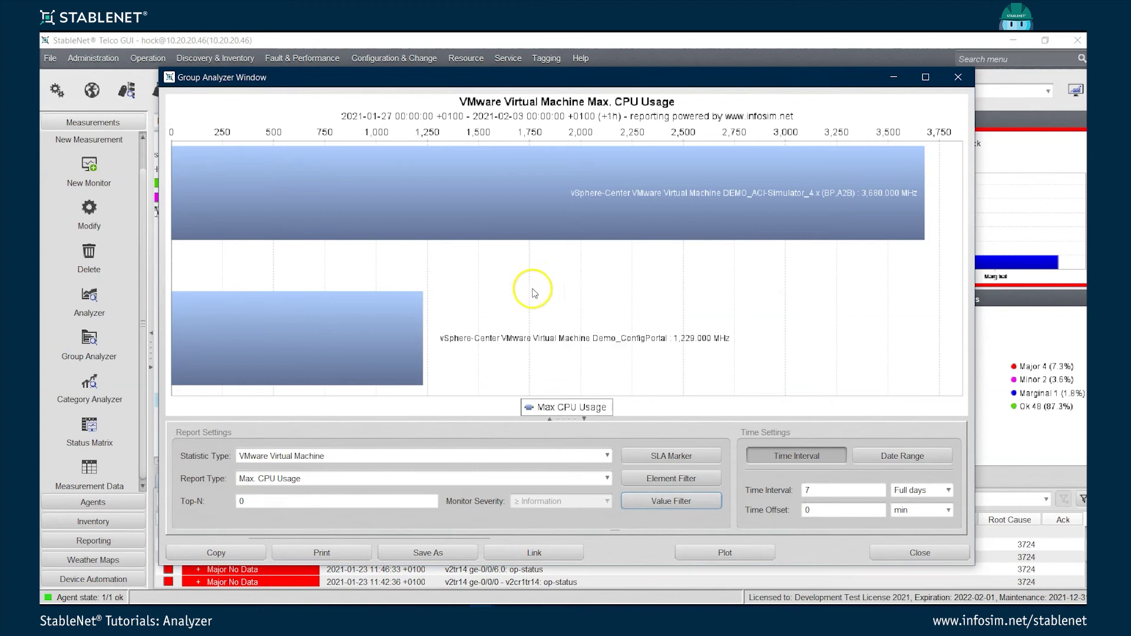
Step: Lower the statistic value filter's minimum to 200 and apply it to the chart
{"action": "left_click", "coordinate": [678, 506]}
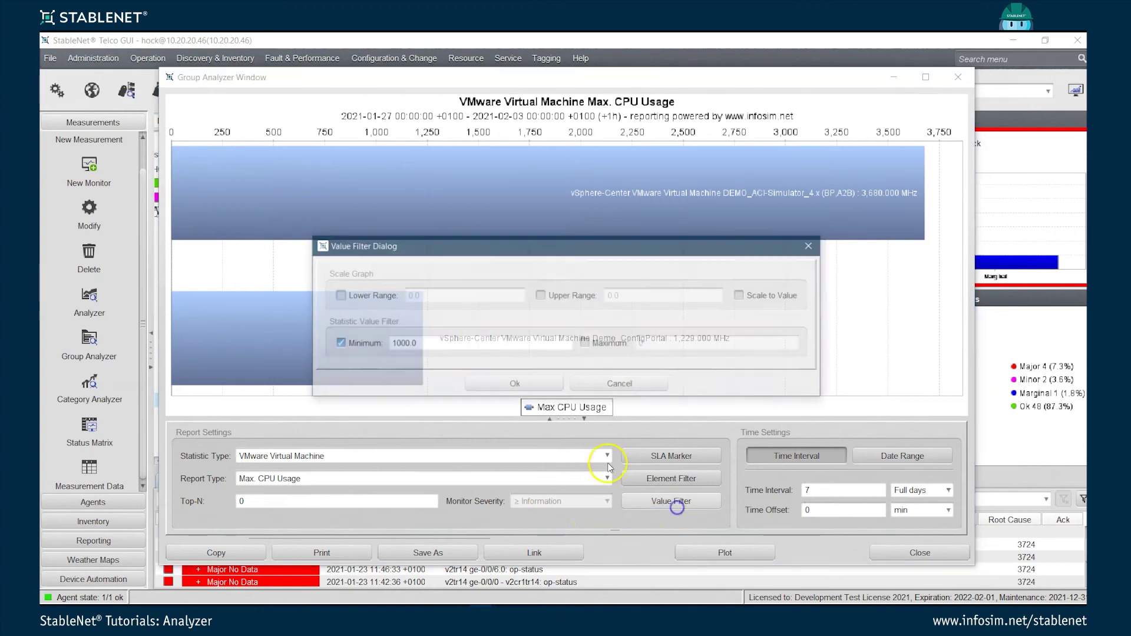
{"action": "left_click", "coordinate": [397, 345]}
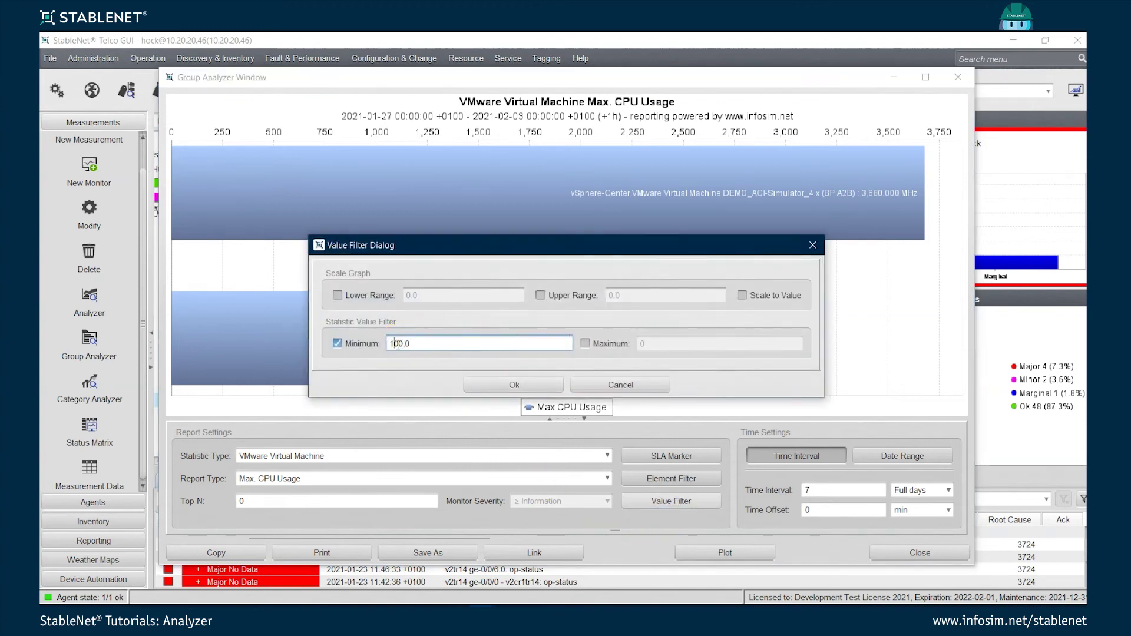
{"action": "left_click", "coordinate": [483, 383]}
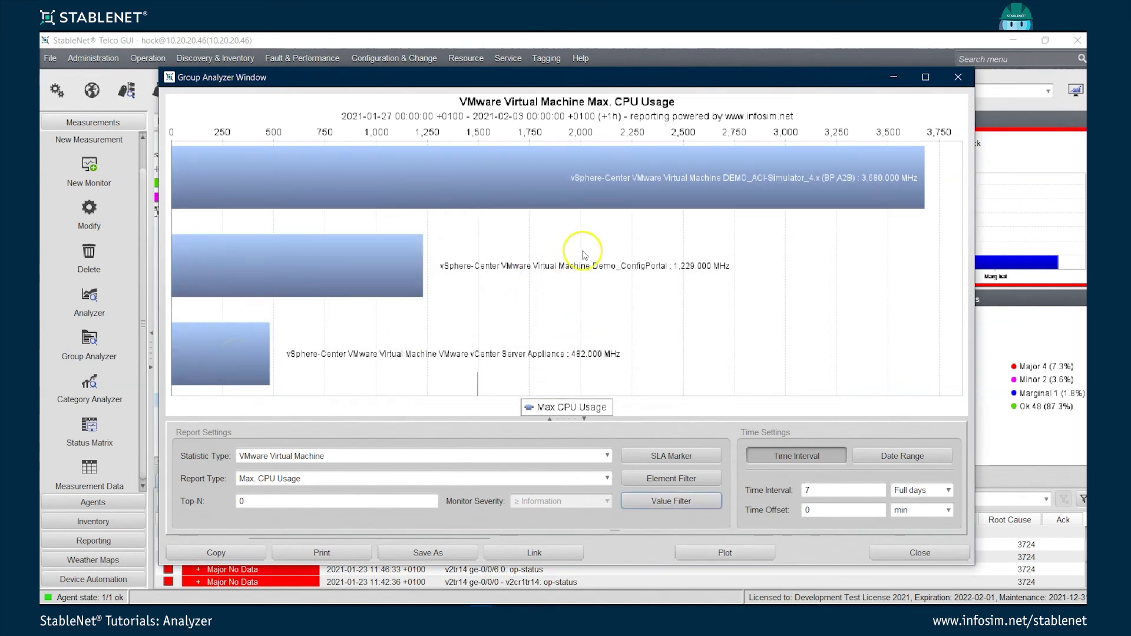
Step: Disable the minimum in the statistic value filter and apply the change to the chart
{"action": "left_click", "coordinate": [679, 501]}
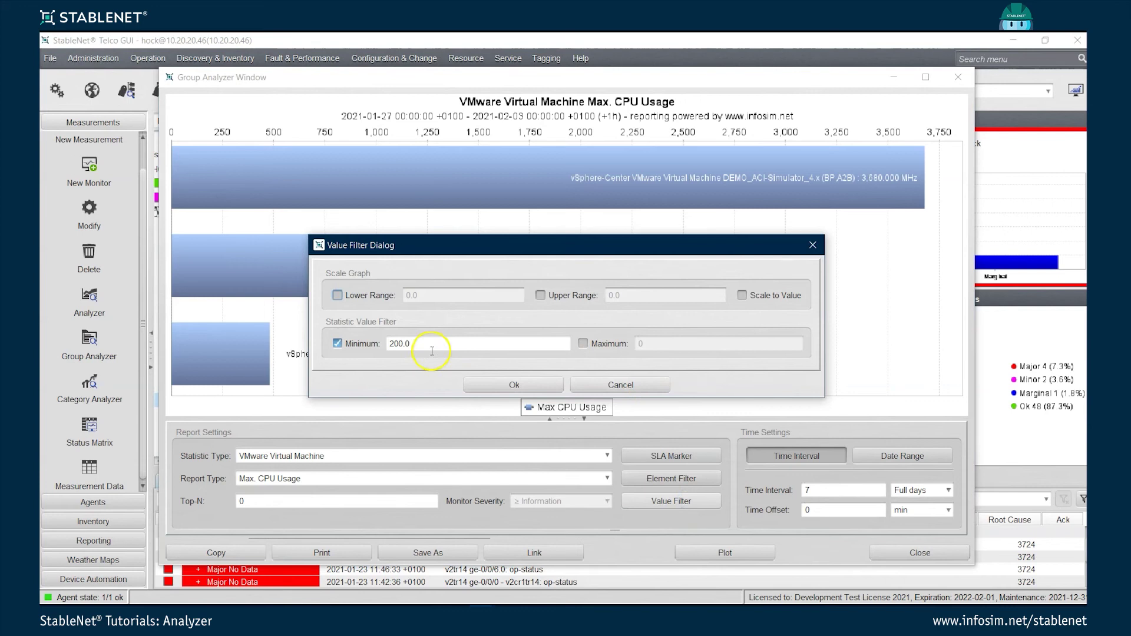
{"action": "left_click", "coordinate": [337, 343]}
{"action": "left_click", "coordinate": [542, 385]}
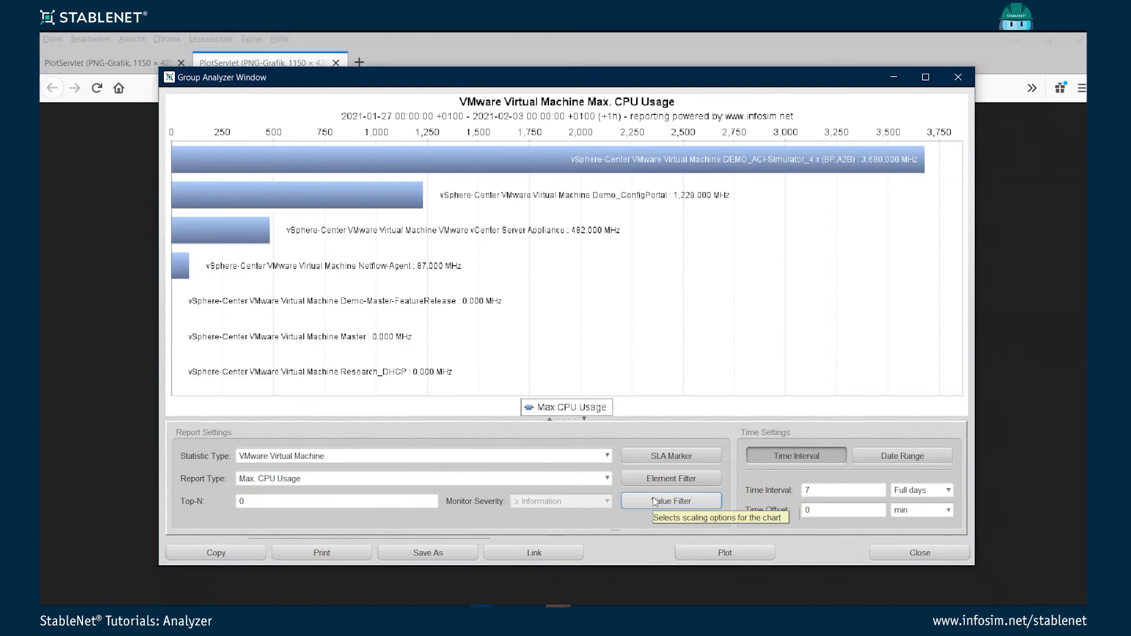
Step: Review the CPU usage chart's print page setup and image export options, cancelling both without printing or saving
{"action": "left_click", "coordinate": [340, 552]}
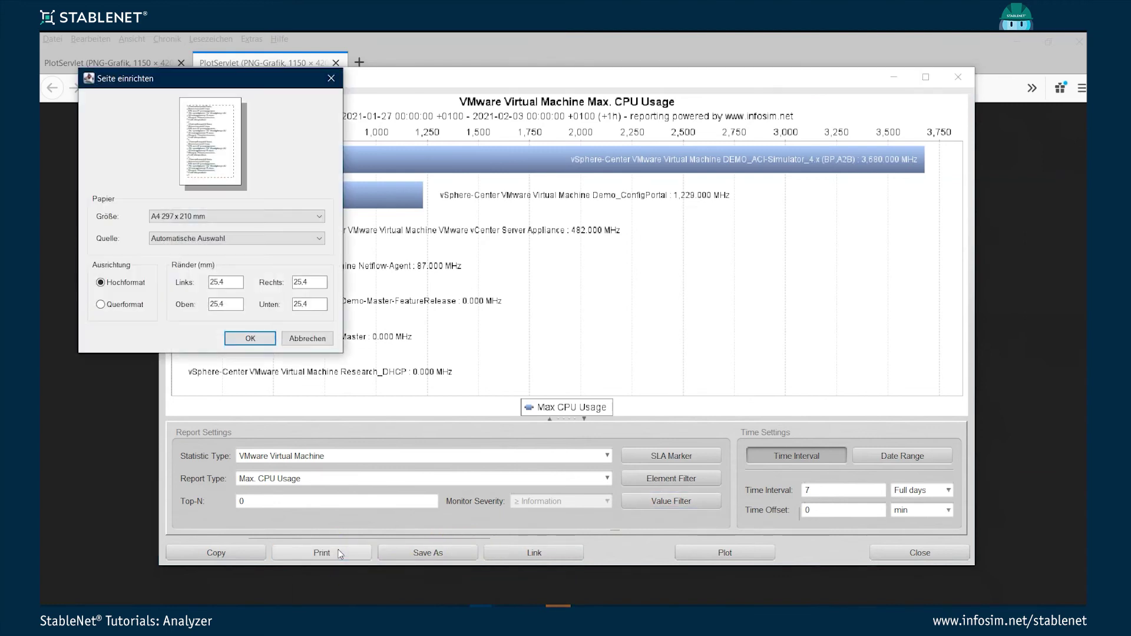
{"action": "left_click", "coordinate": [308, 340]}
{"action": "left_click", "coordinate": [412, 551]}
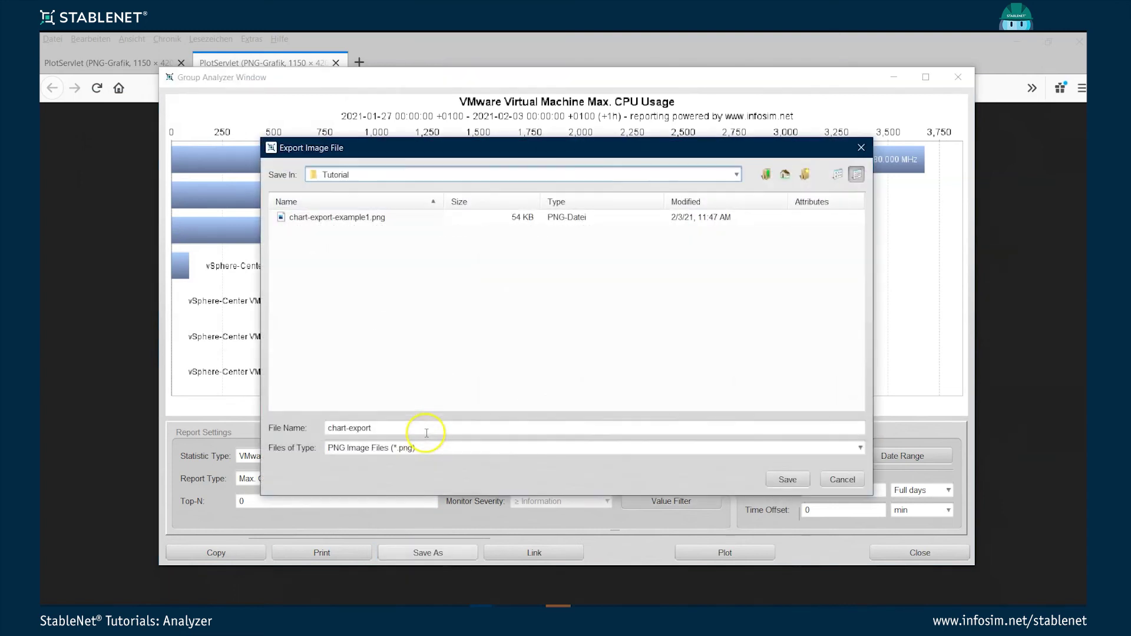
{"action": "left_click", "coordinate": [829, 479]}
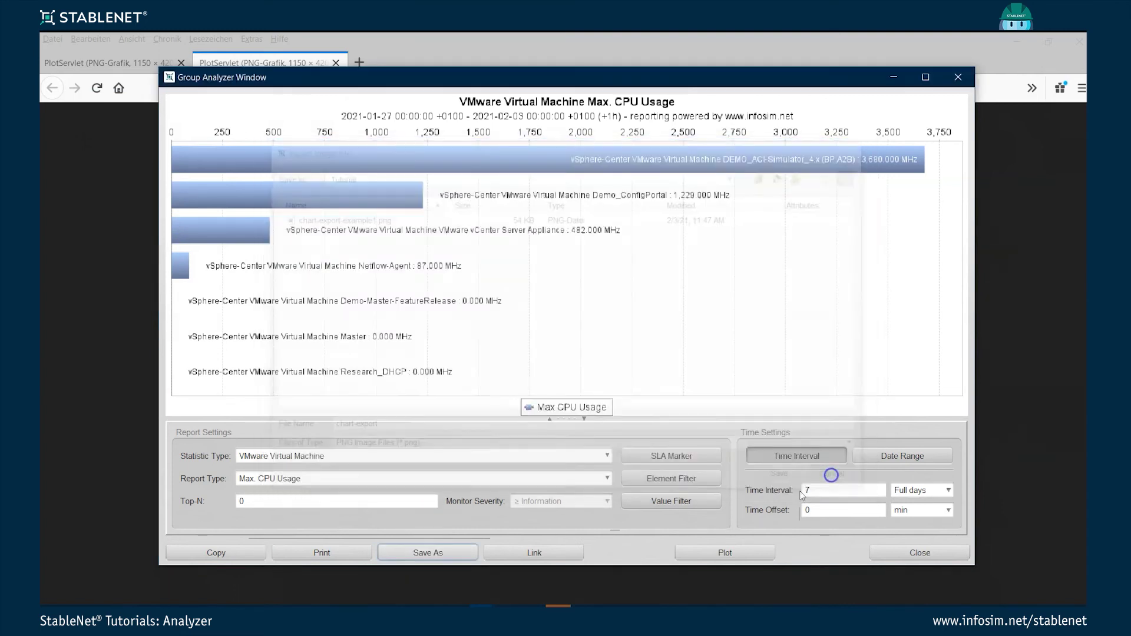
Step: Examine the web link and its size parameters generated for the CPU usage chart, and close the link dialog
{"action": "left_click", "coordinate": [549, 552]}
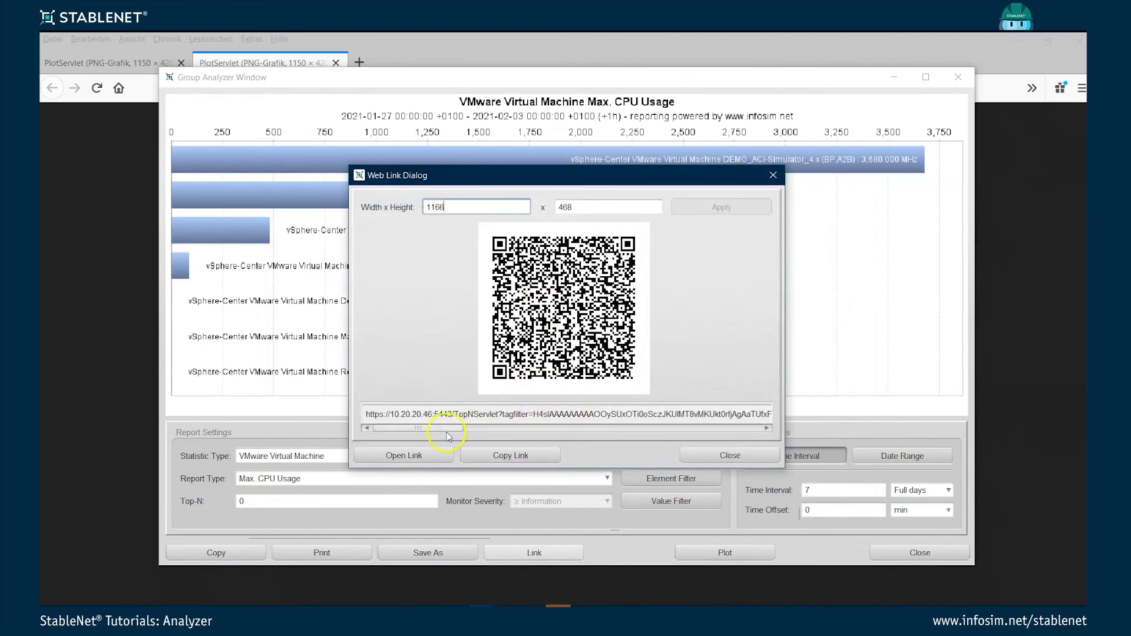
{"action": "left_click_drag", "start_coordinate": [442, 433], "coordinate": [631, 424]}
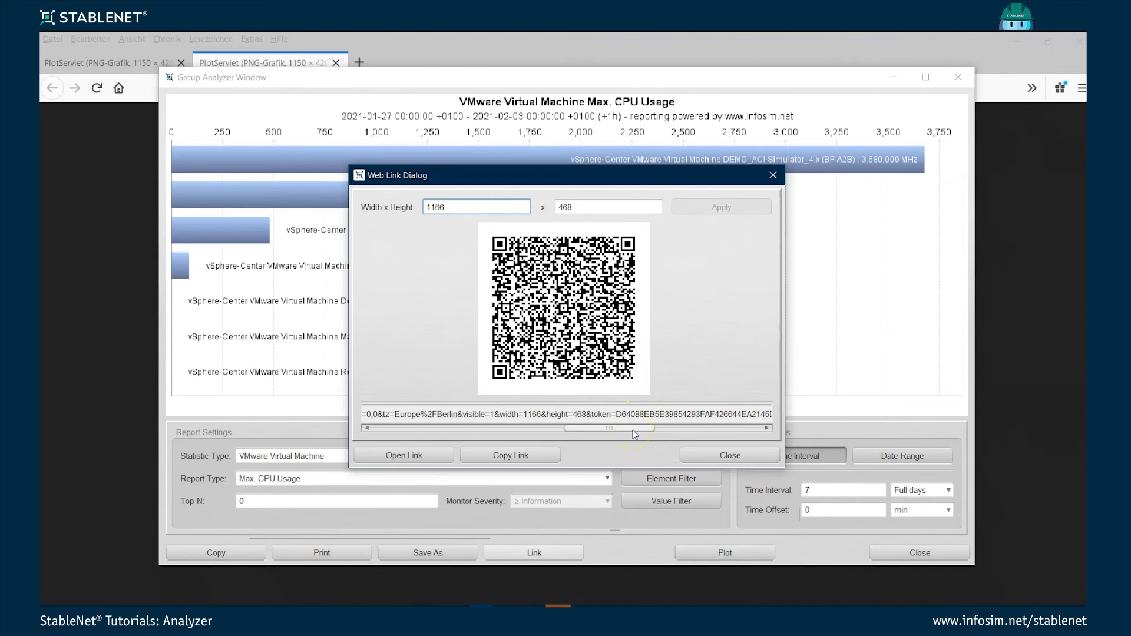
{"action": "left_click", "coordinate": [703, 460]}
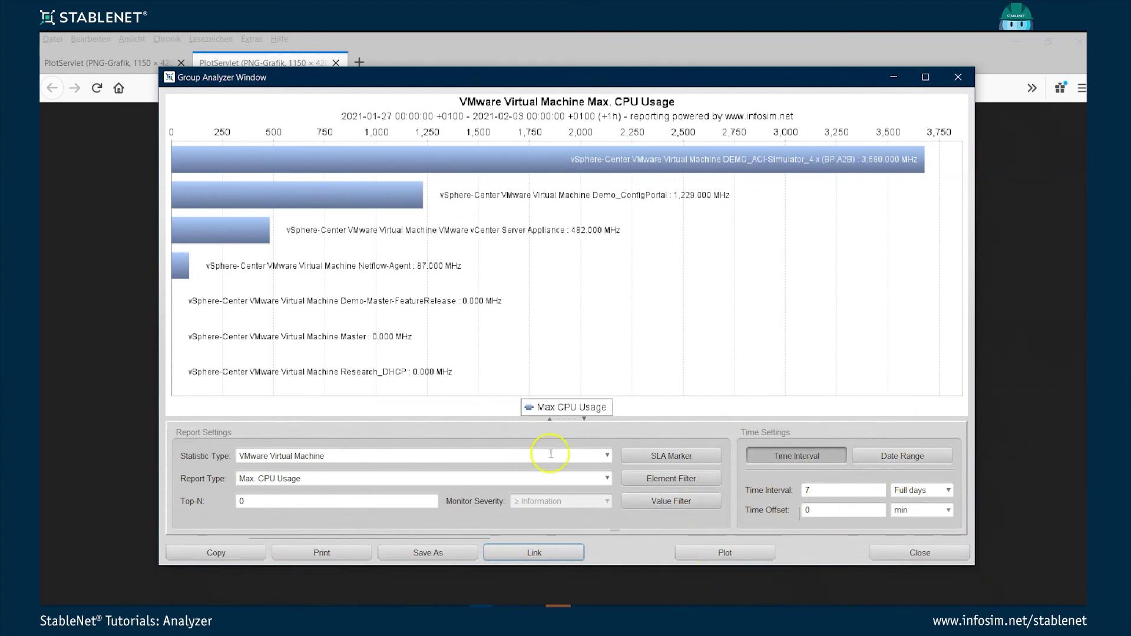
Step: Return to the main Telco GUI window and start the Category Analyzer for the root node of the measurement tree
{"action": "mouse_move", "coordinate": [486, 605]}
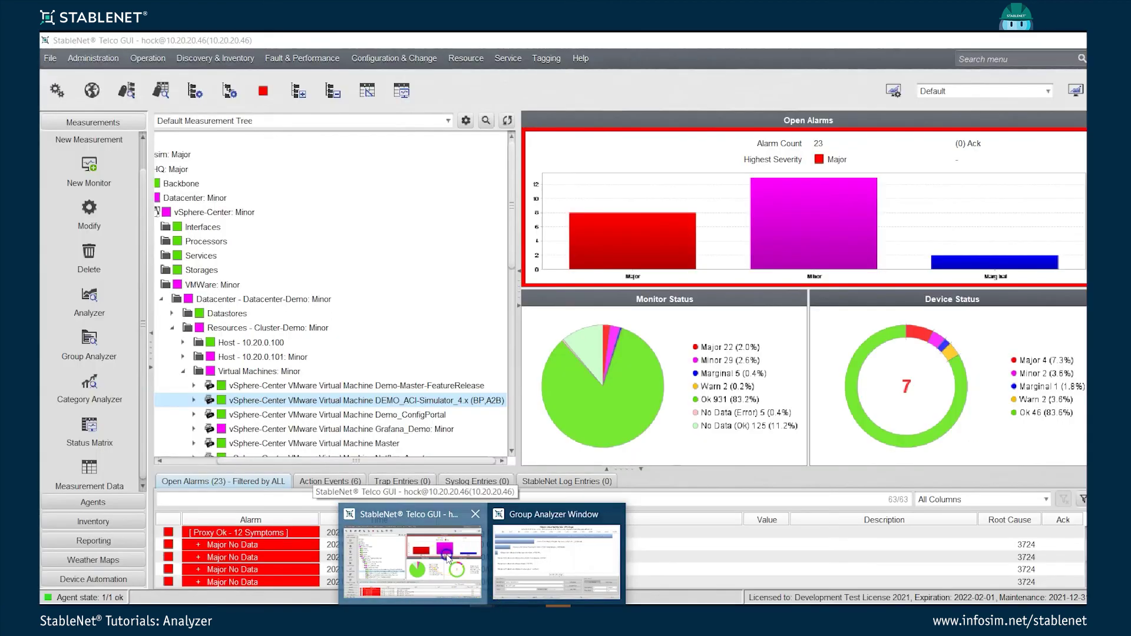
{"action": "left_click", "coordinate": [448, 556]}
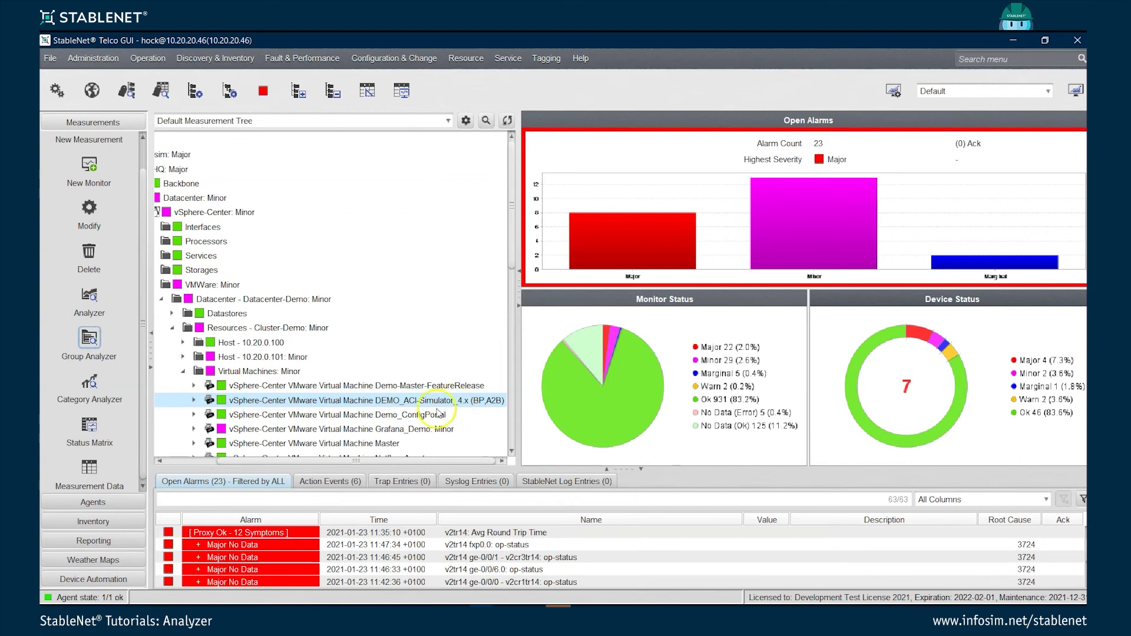
{"action": "left_click", "coordinate": [195, 465]}
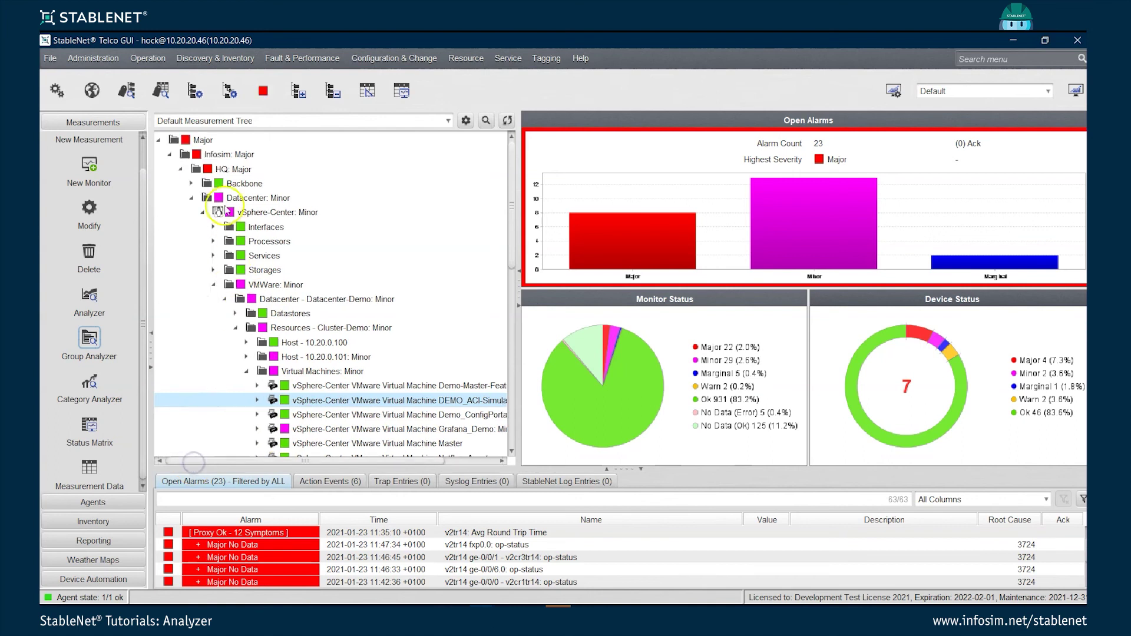
{"action": "left_click", "coordinate": [202, 140]}
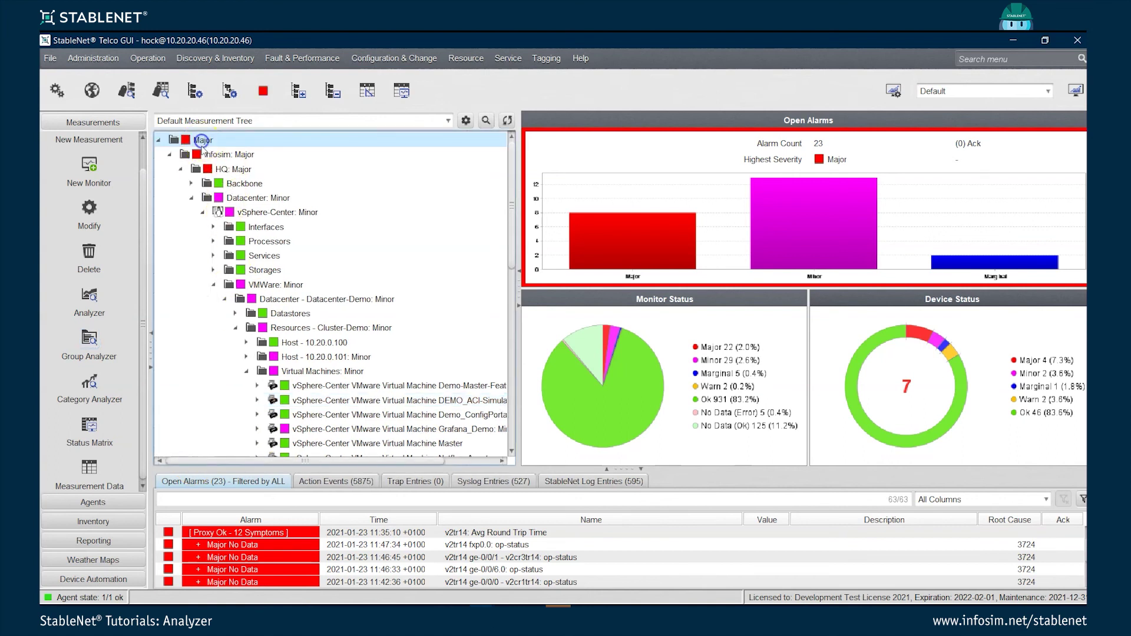
{"action": "left_click", "coordinate": [92, 386]}
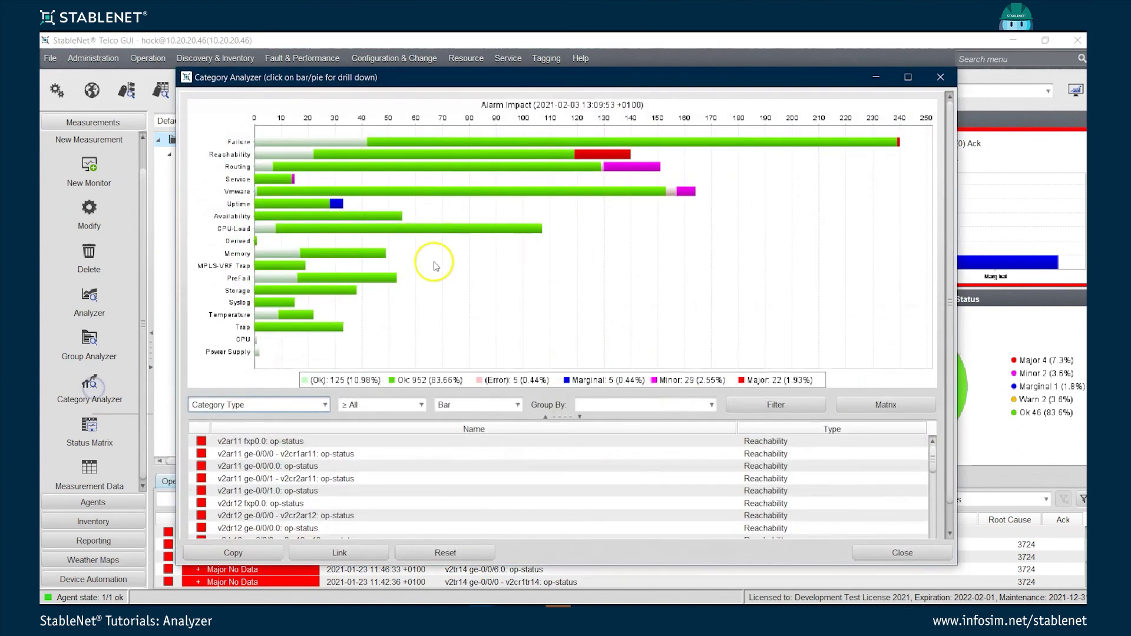
Step: Categorise the alarm impact chart by DeviceType and change the category to Device Vendor
{"action": "mouse_move", "coordinate": [525, 198]}
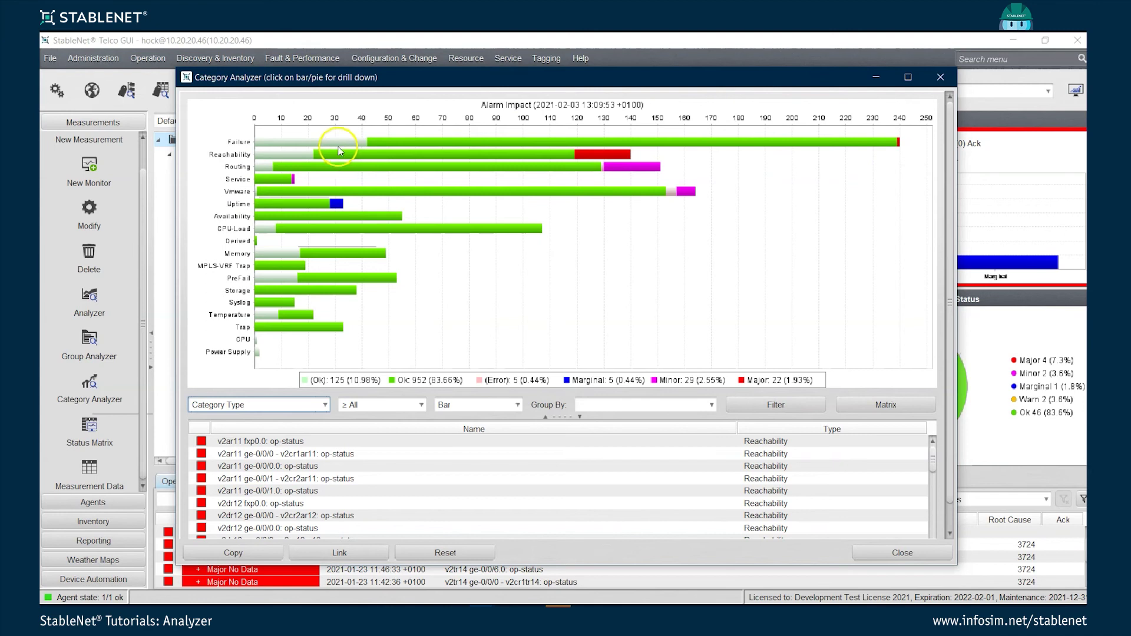
{"action": "mouse_move", "coordinate": [352, 146]}
{"action": "left_click", "coordinate": [272, 410]}
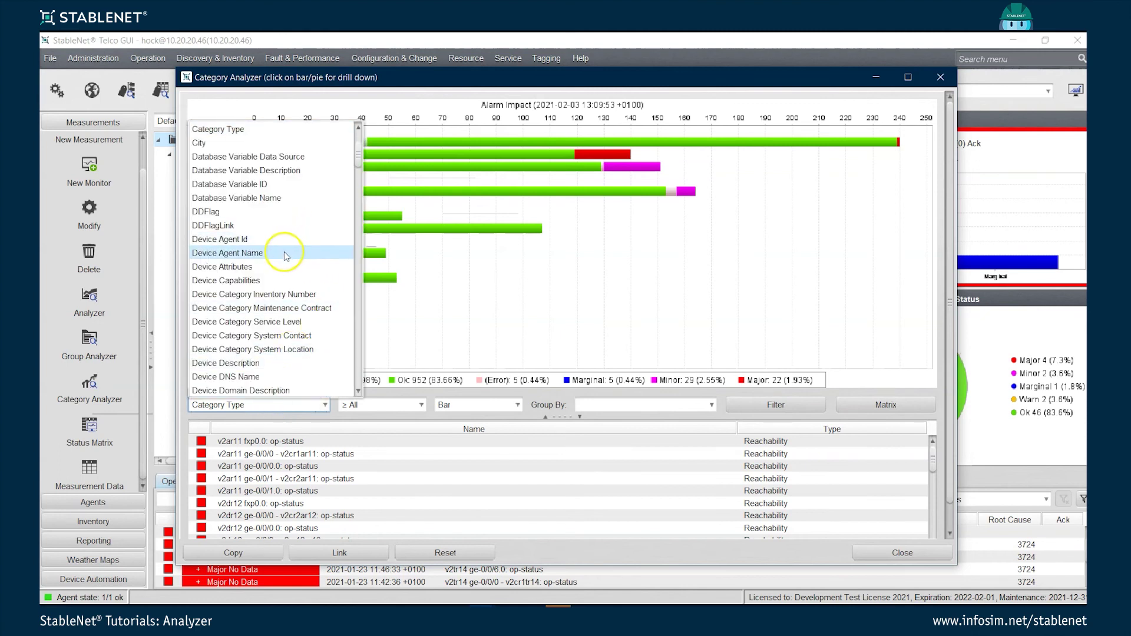
{"action": "scroll", "coordinate": [286, 260], "scroll_direction": "down", "scroll_amount": 2}
{"action": "scroll", "coordinate": [286, 264], "scroll_direction": "down", "scroll_amount": 3}
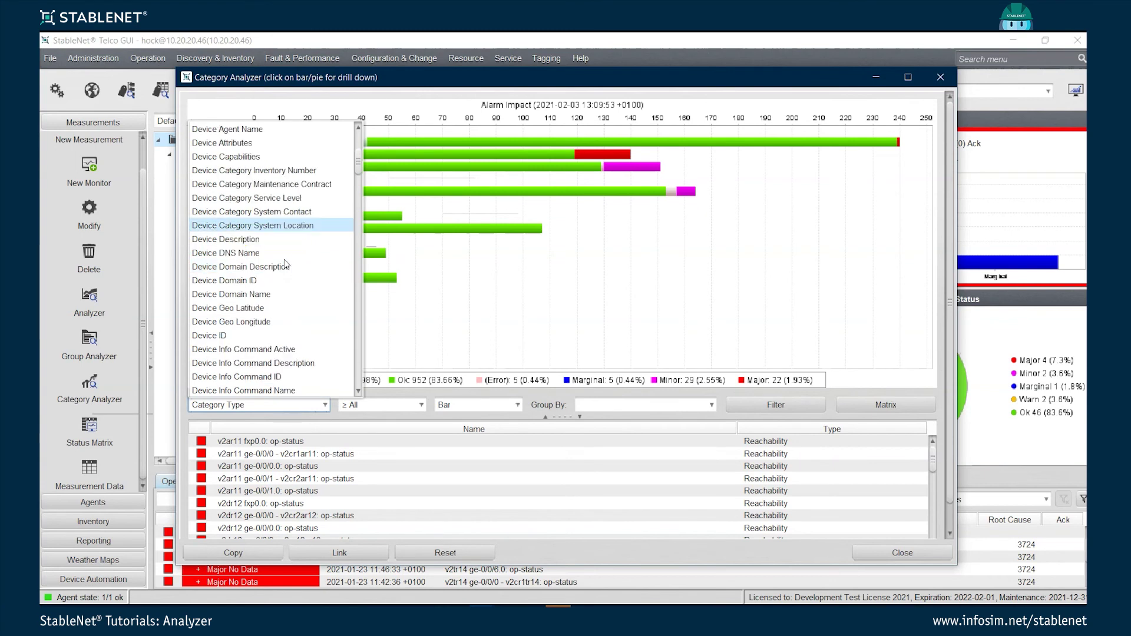
{"action": "scroll", "coordinate": [285, 267], "scroll_direction": "down", "scroll_amount": 9}
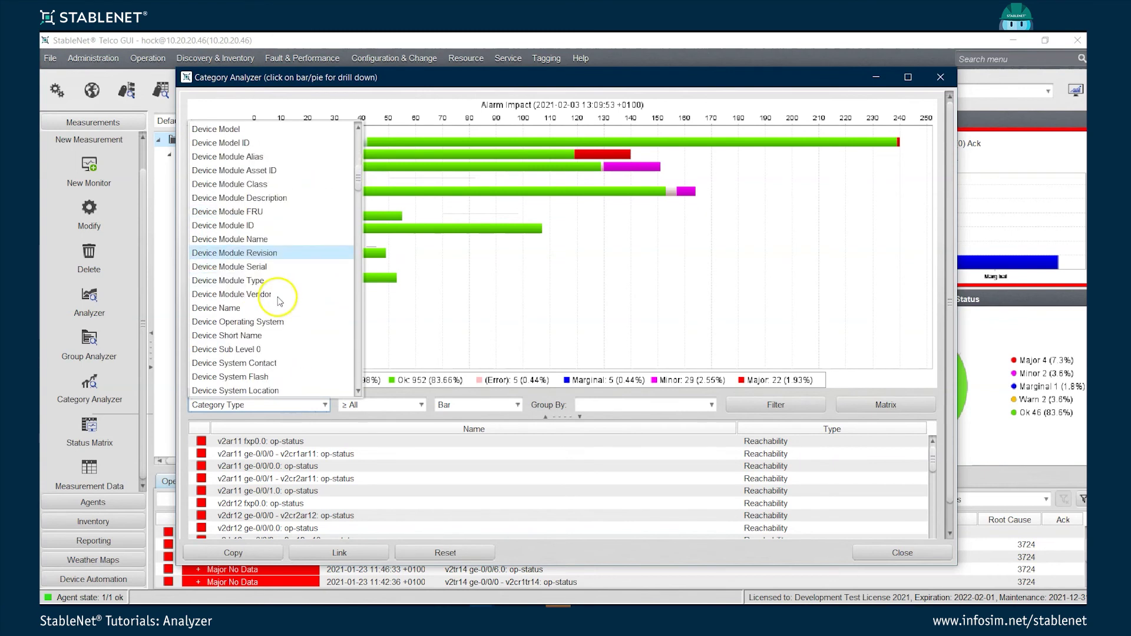
{"action": "left_click", "coordinate": [261, 321]}
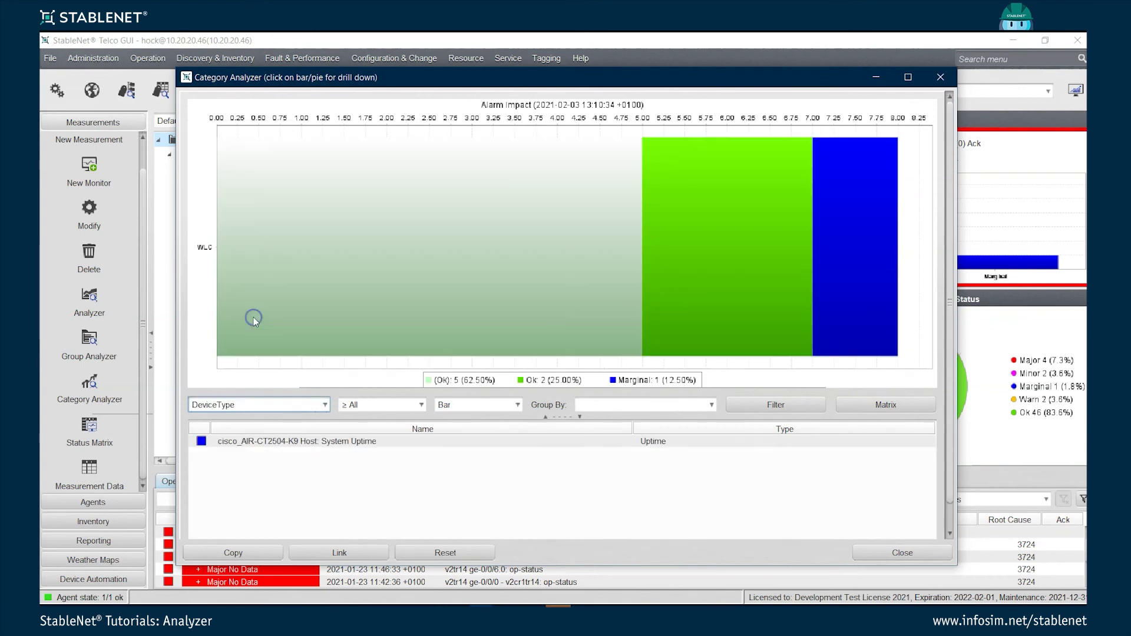
{"action": "left_click", "coordinate": [261, 406]}
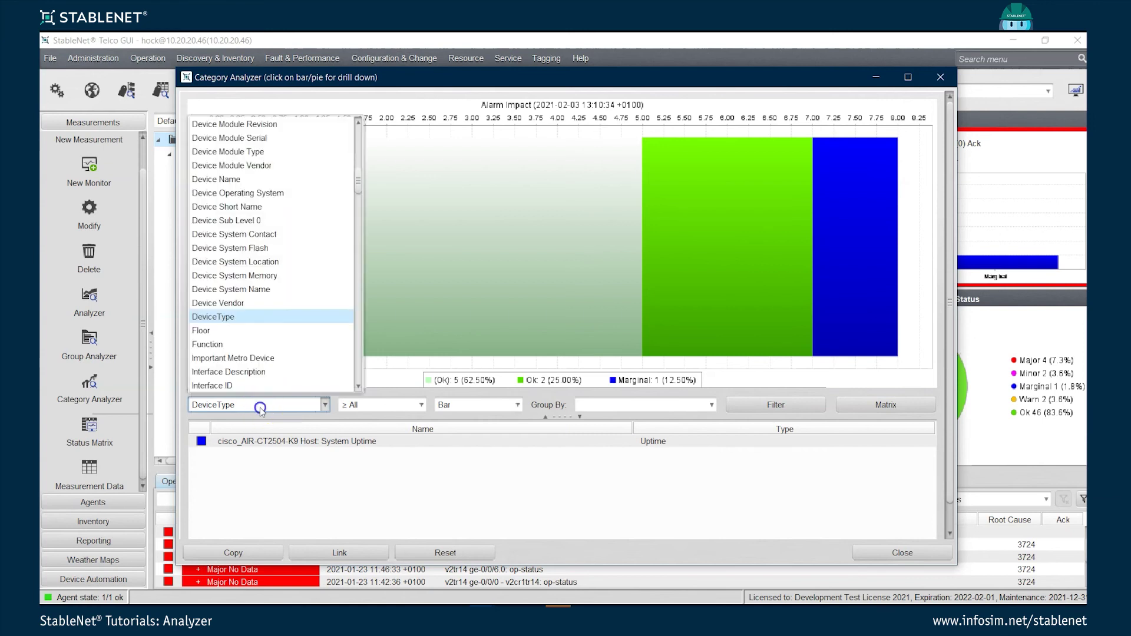
{"action": "left_click", "coordinate": [255, 303]}
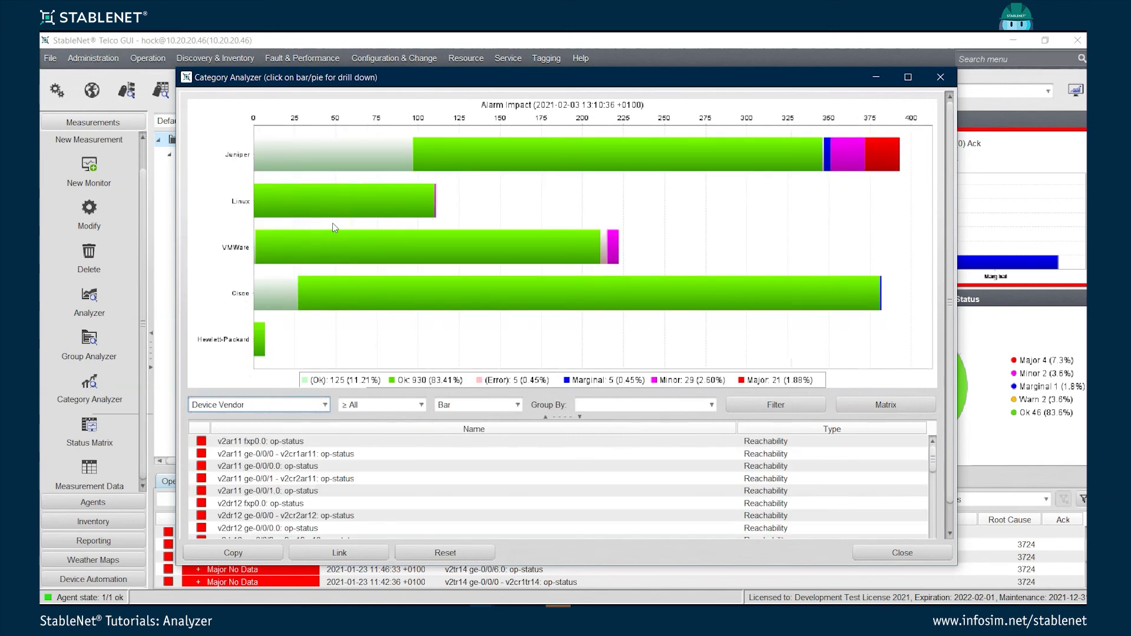
{"action": "left_click", "coordinate": [260, 331]}
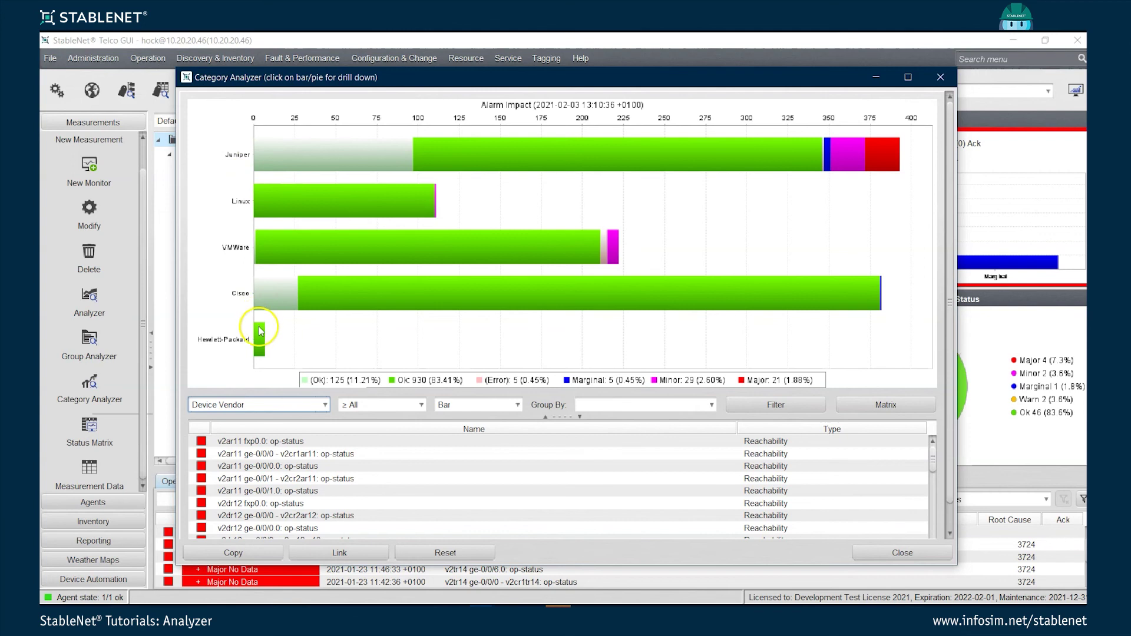
{"action": "left_click", "coordinate": [411, 153]}
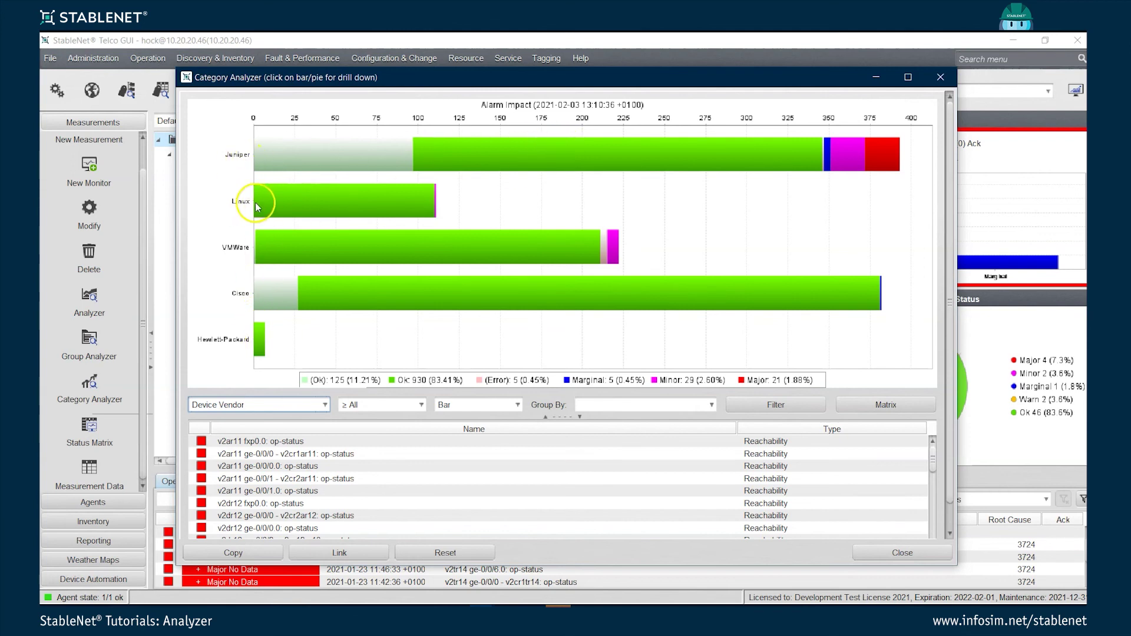
Step: Plot the alarm impact by Device Name and change the category to vLab
{"action": "left_click", "coordinate": [239, 405]}
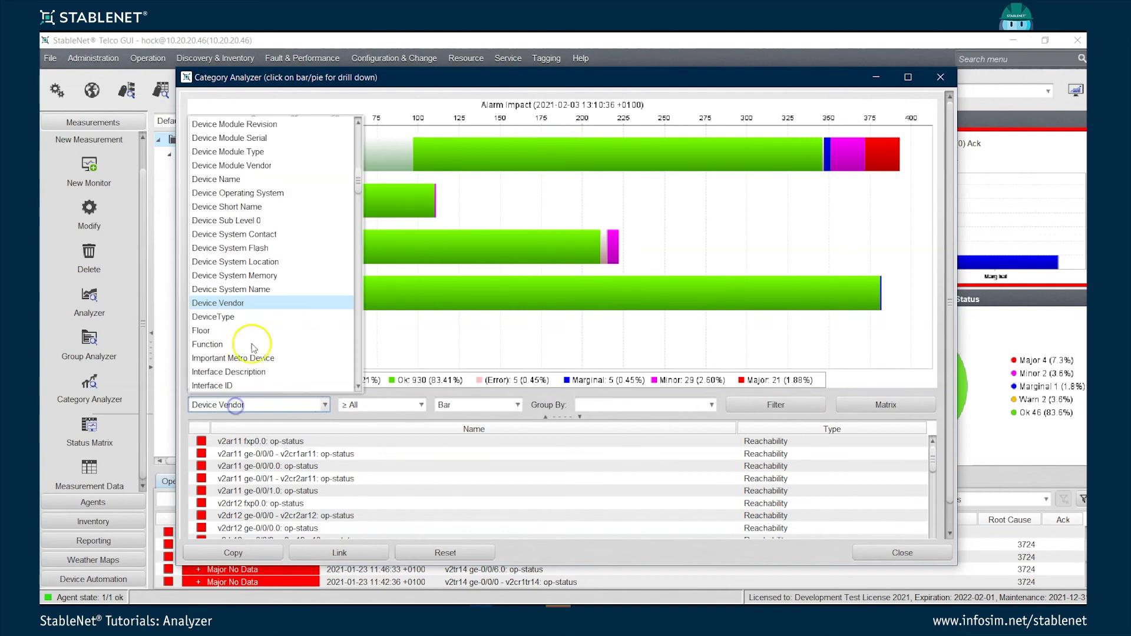
{"action": "left_click", "coordinate": [241, 180]}
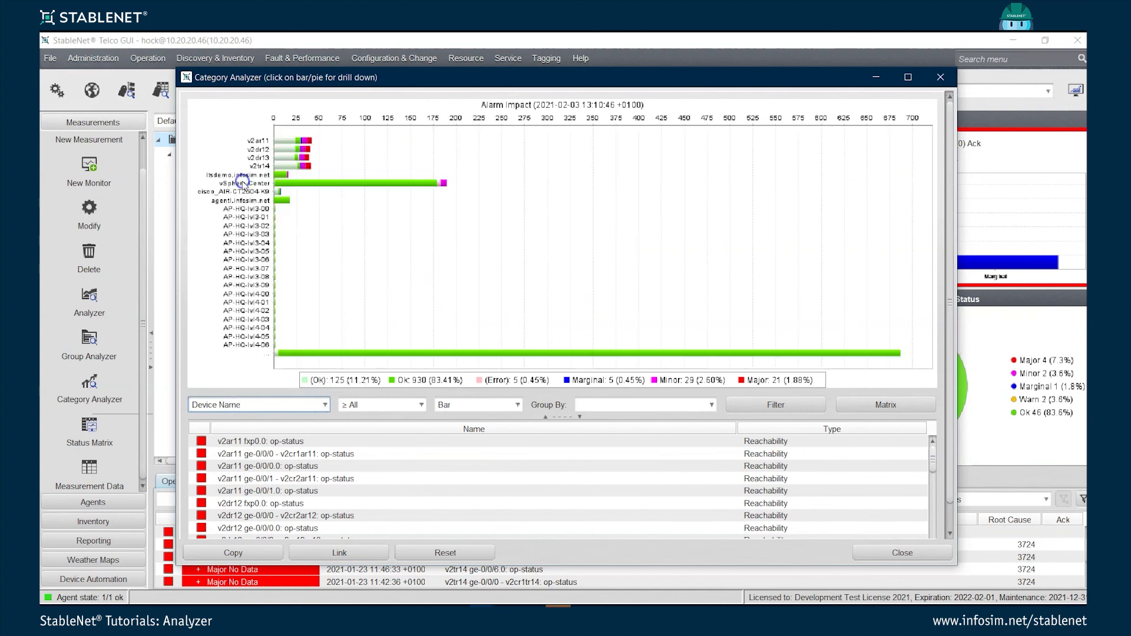
{"action": "left_click", "coordinate": [253, 406]}
{"action": "scroll", "coordinate": [277, 254], "scroll_direction": "up", "scroll_amount": 3}
{"action": "scroll", "coordinate": [274, 164], "scroll_direction": "up", "scroll_amount": 4}
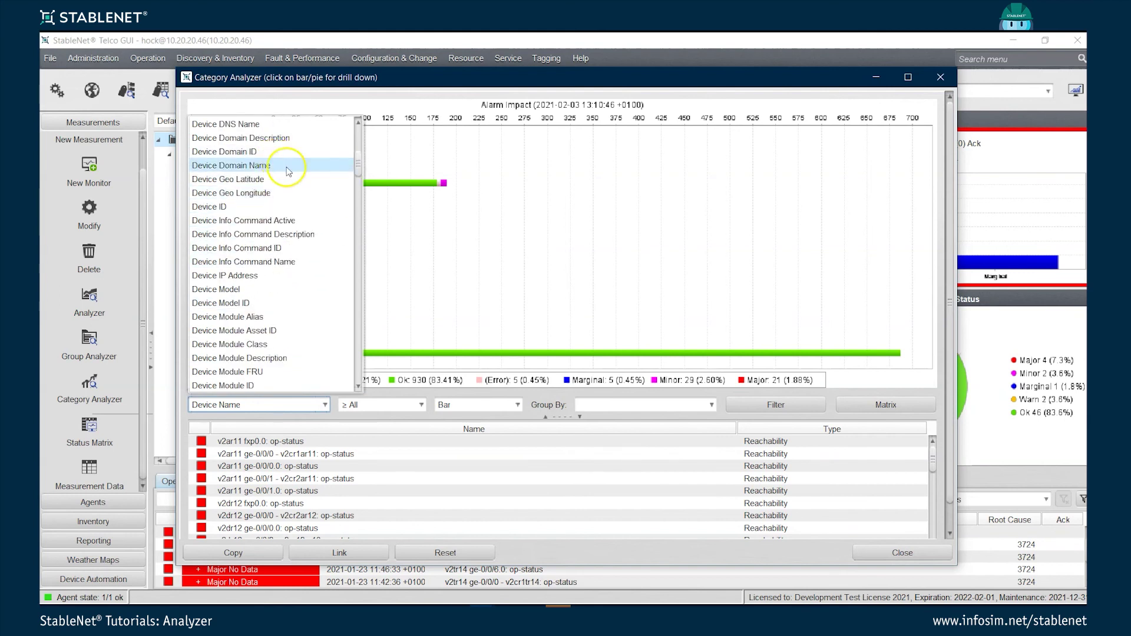
{"action": "scroll", "coordinate": [303, 234], "scroll_direction": "up", "scroll_amount": 3}
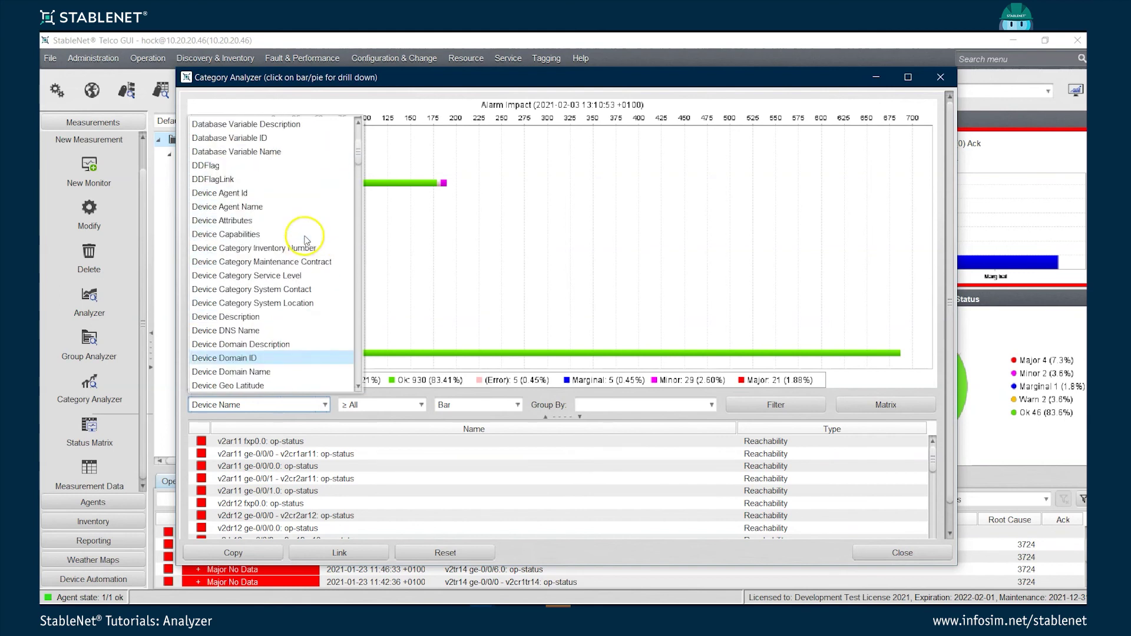
{"action": "scroll", "coordinate": [328, 260], "scroll_direction": "down", "scroll_amount": 10}
{"action": "scroll", "coordinate": [342, 291], "scroll_direction": "down", "scroll_amount": 20}
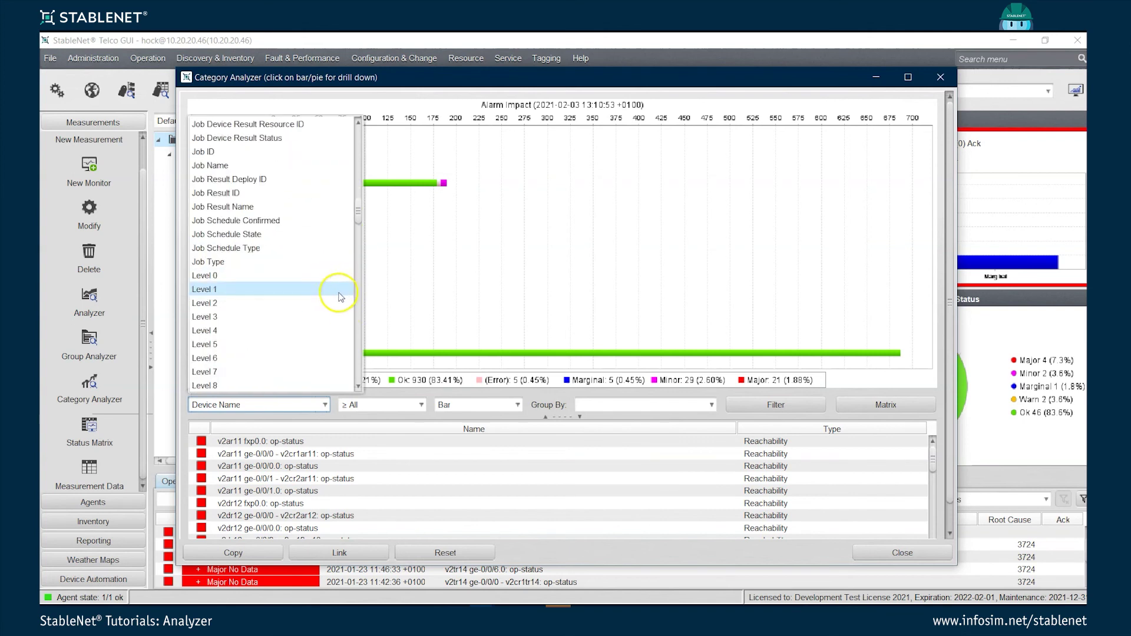
{"action": "scroll", "coordinate": [298, 328], "scroll_direction": "down", "scroll_amount": 20}
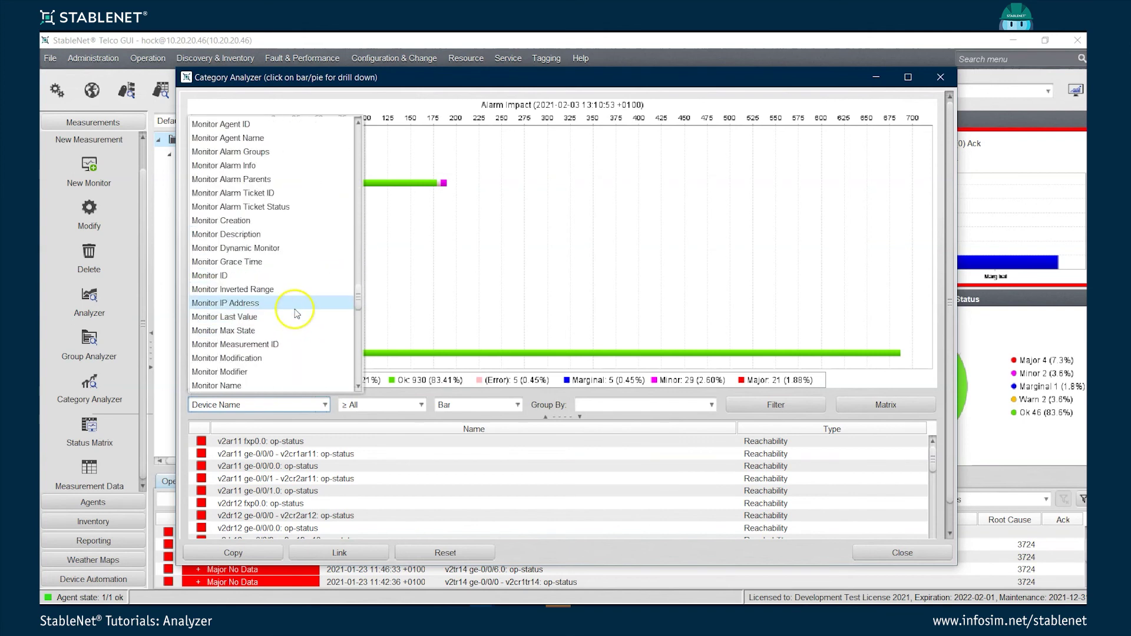
{"action": "scroll", "coordinate": [286, 324], "scroll_direction": "down", "scroll_amount": 4}
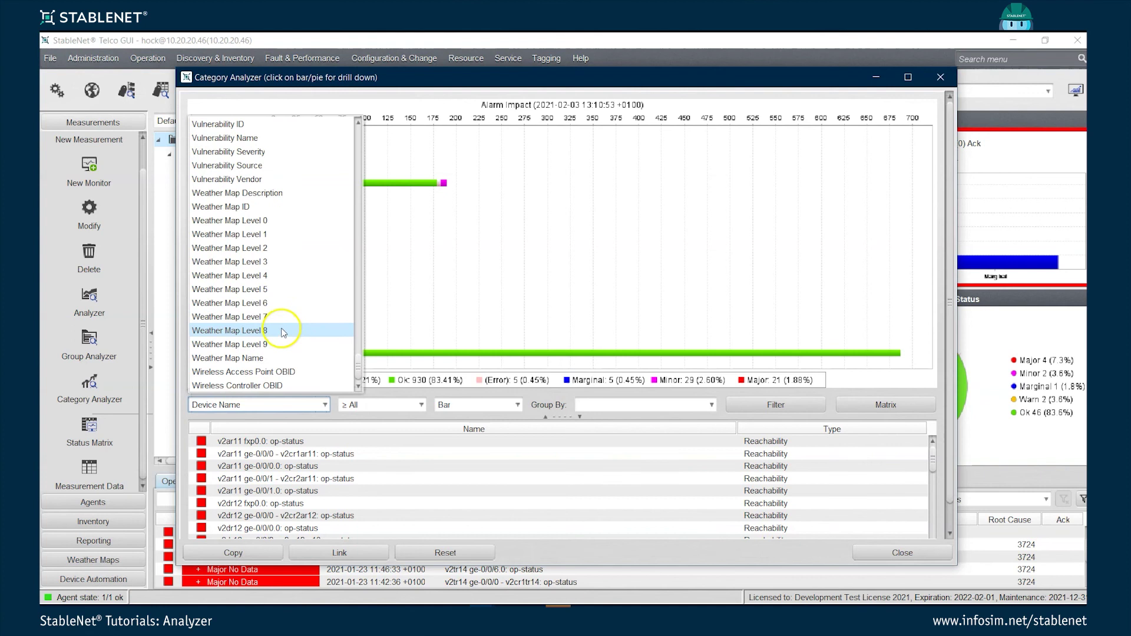
{"action": "scroll", "coordinate": [285, 321], "scroll_direction": "up", "scroll_amount": 5}
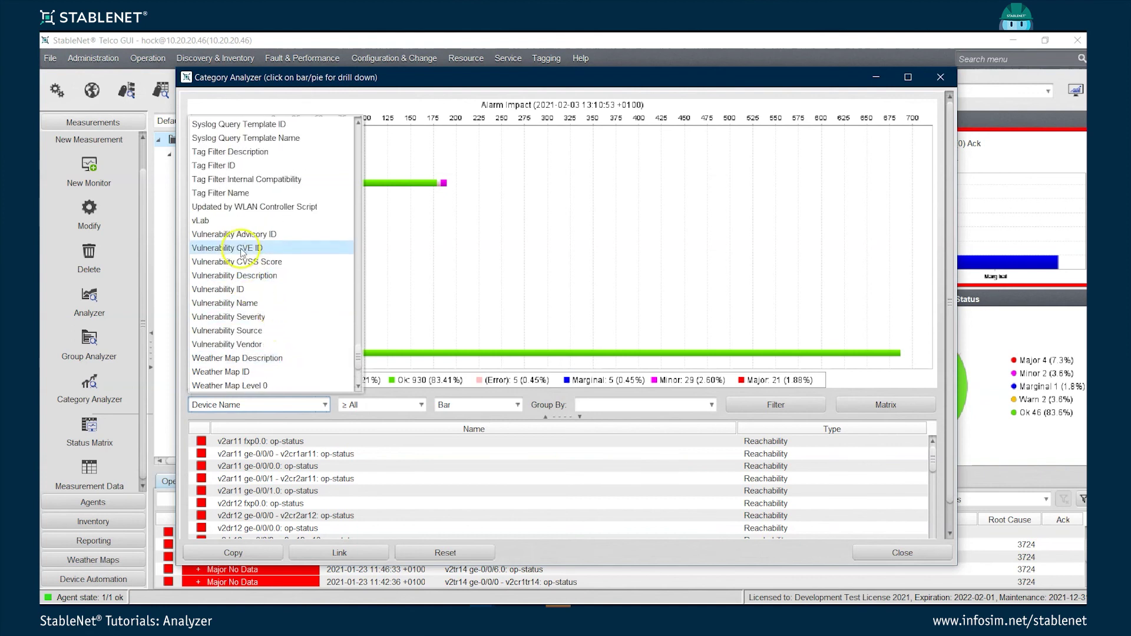
{"action": "left_click", "coordinate": [231, 221]}
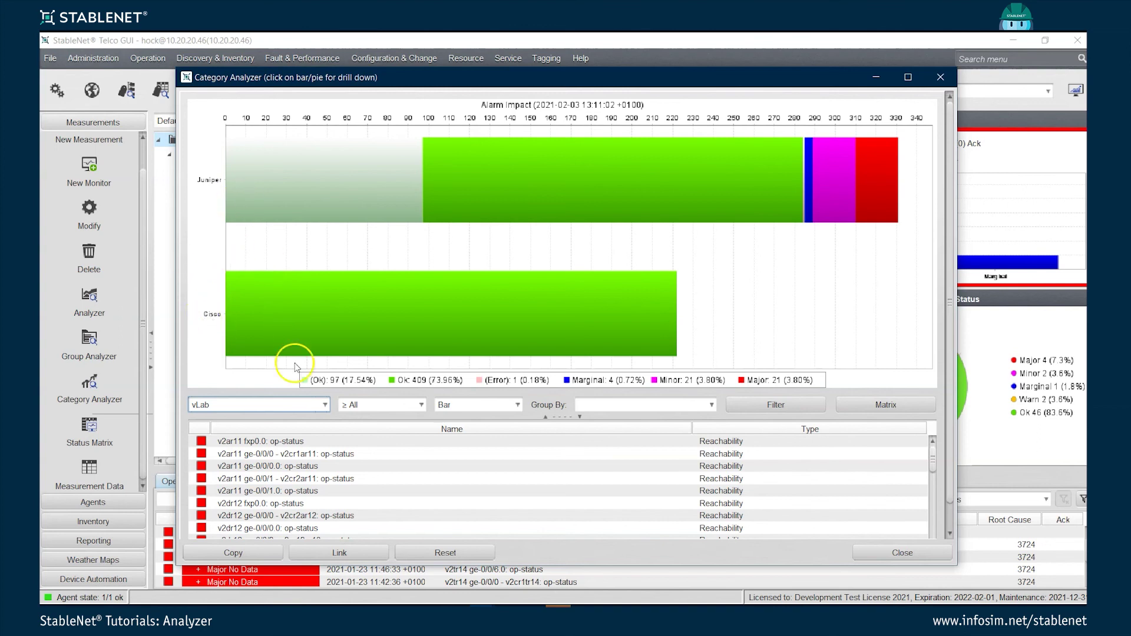
Step: Set the alarm impact chart type to Spider and its category to Device Vendor
{"action": "left_click", "coordinate": [475, 405]}
{"action": "left_click", "coordinate": [455, 466]}
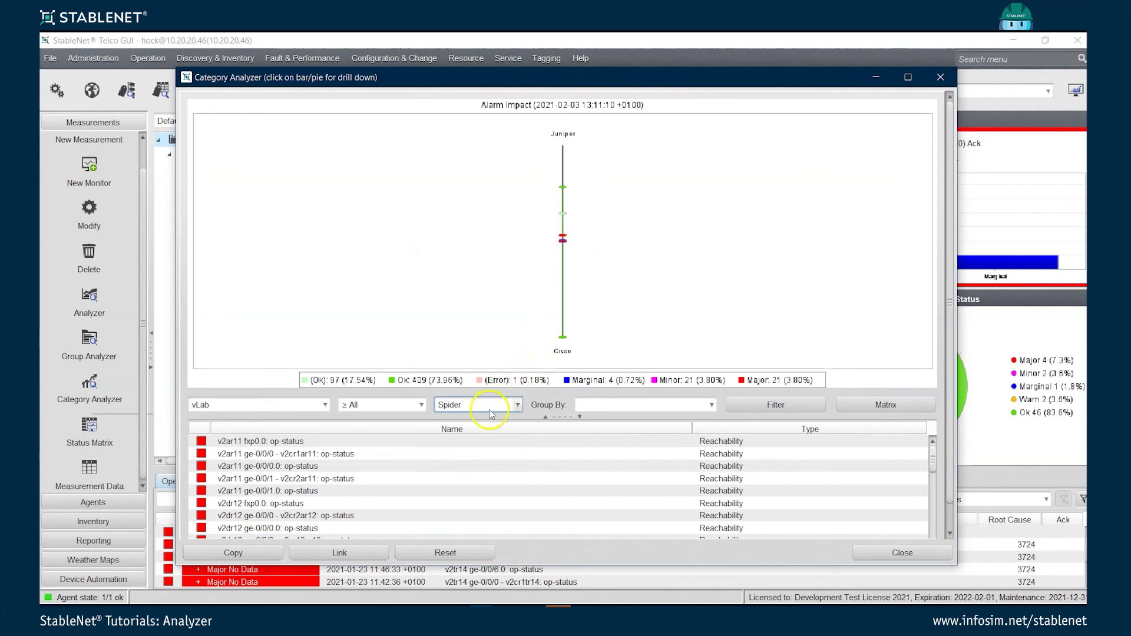
{"action": "left_click", "coordinate": [302, 406]}
{"action": "scroll", "coordinate": [283, 330], "scroll_direction": "up", "scroll_amount": 15}
{"action": "scroll", "coordinate": [279, 333], "scroll_direction": "up", "scroll_amount": 12}
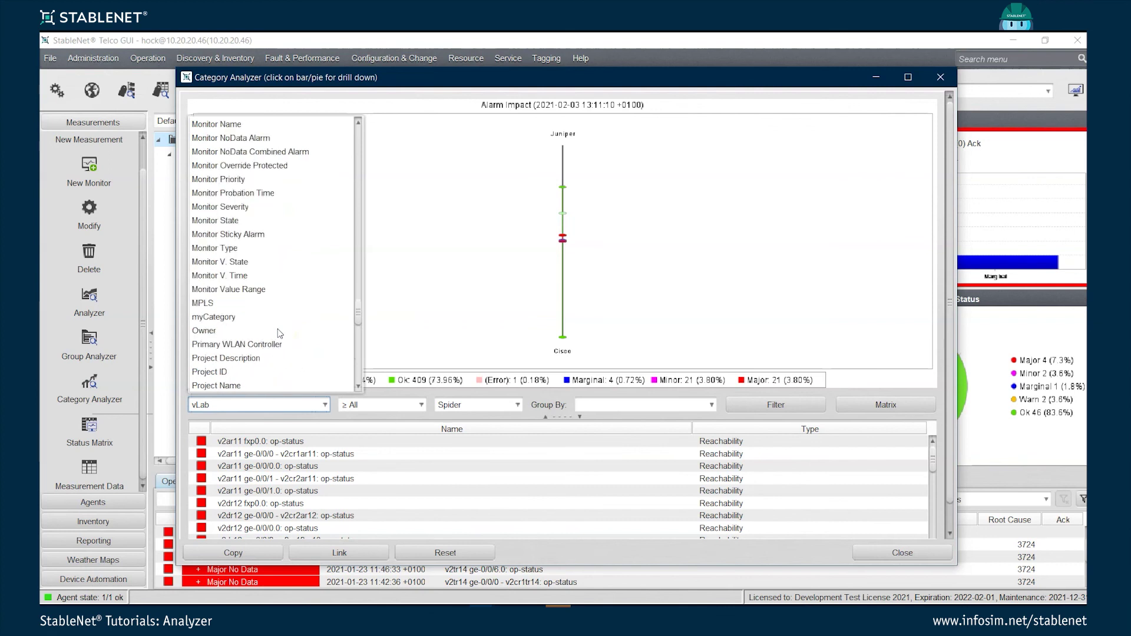
{"action": "scroll", "coordinate": [279, 333], "scroll_direction": "up", "scroll_amount": 15}
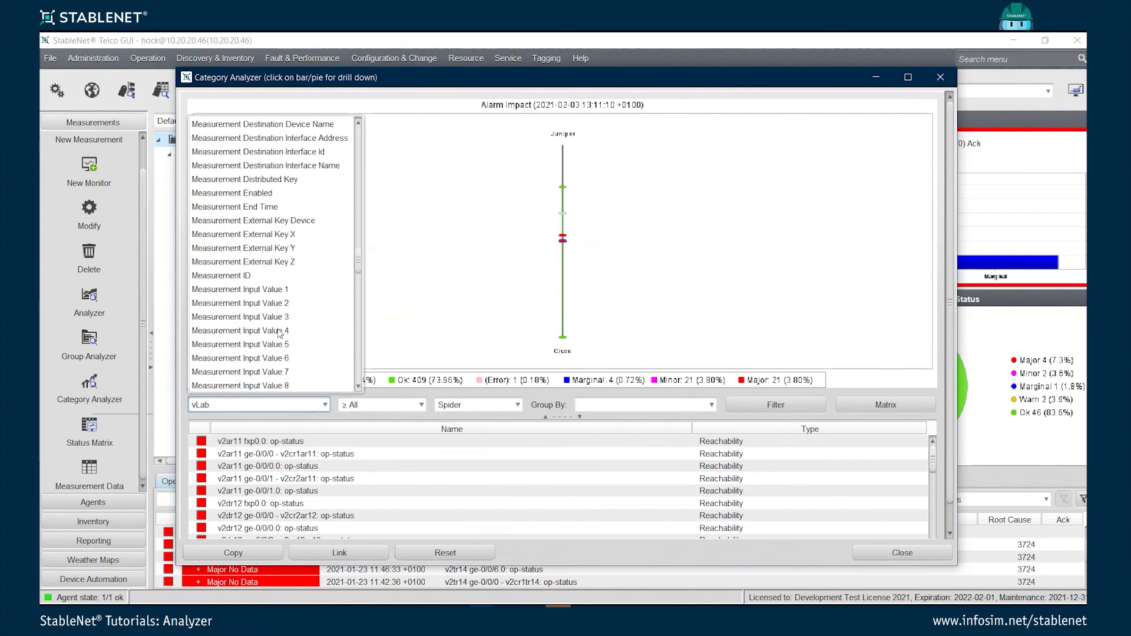
{"action": "scroll", "coordinate": [278, 330], "scroll_direction": "up", "scroll_amount": 8}
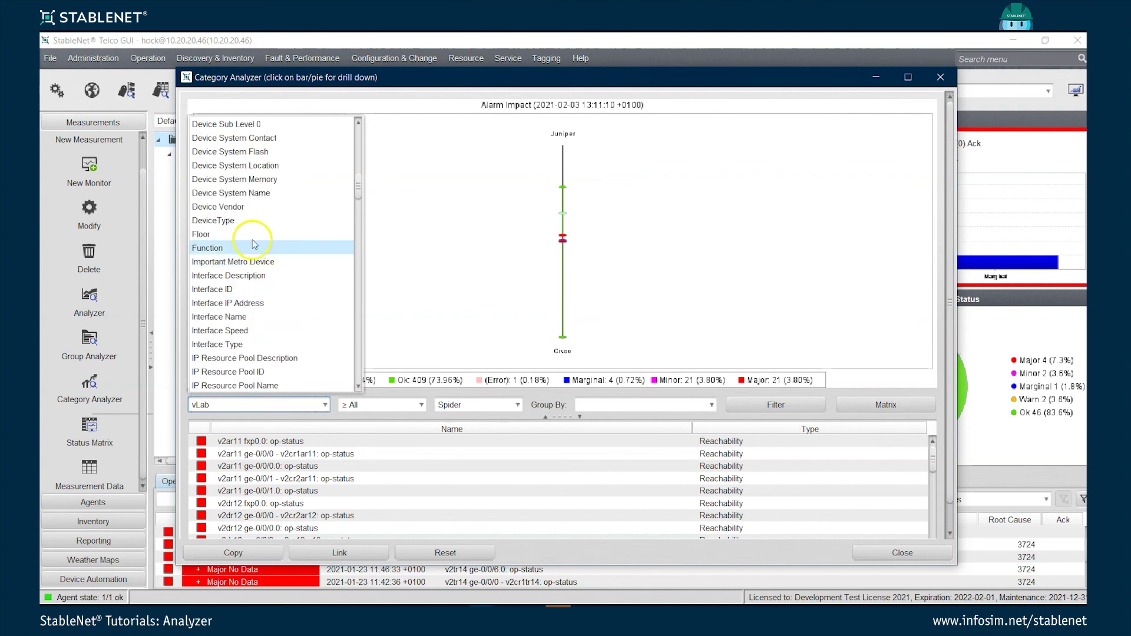
{"action": "left_click", "coordinate": [241, 207]}
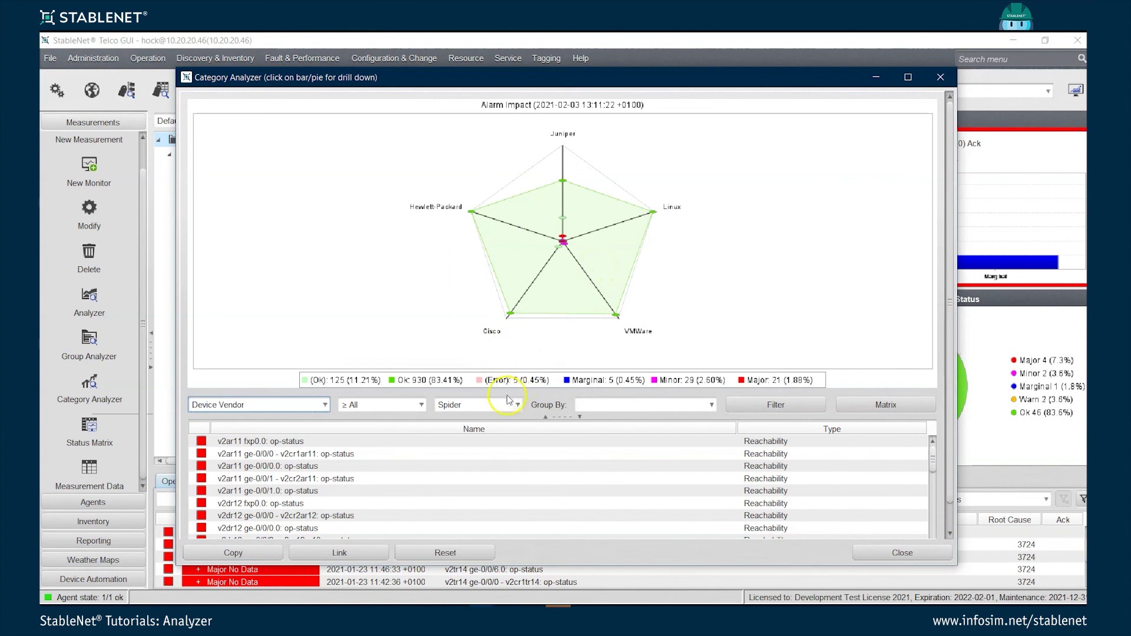
Step: Switch the alarm impact chart type to Relative Bar and after that to Bar
{"action": "left_click", "coordinate": [485, 405]}
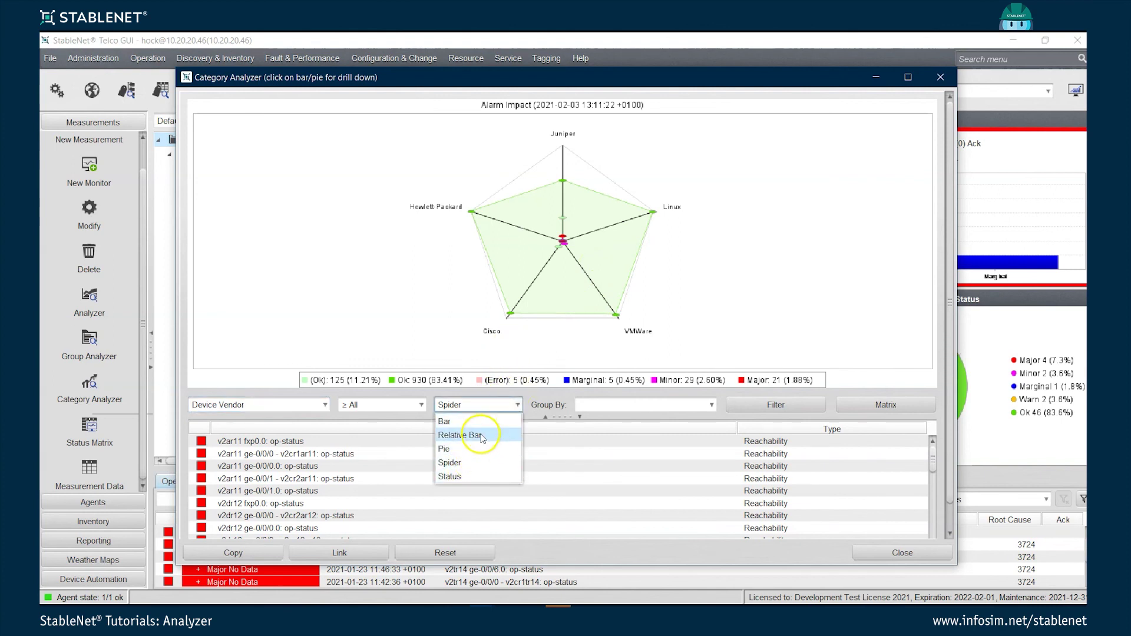
{"action": "left_click", "coordinate": [482, 435]}
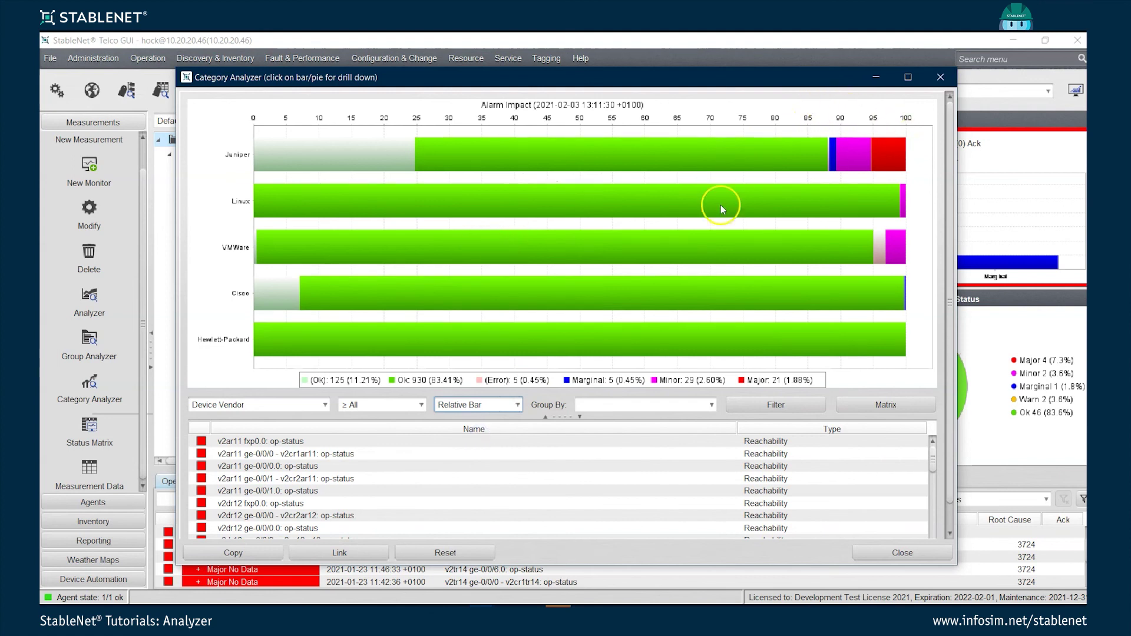
{"action": "left_click", "coordinate": [478, 405]}
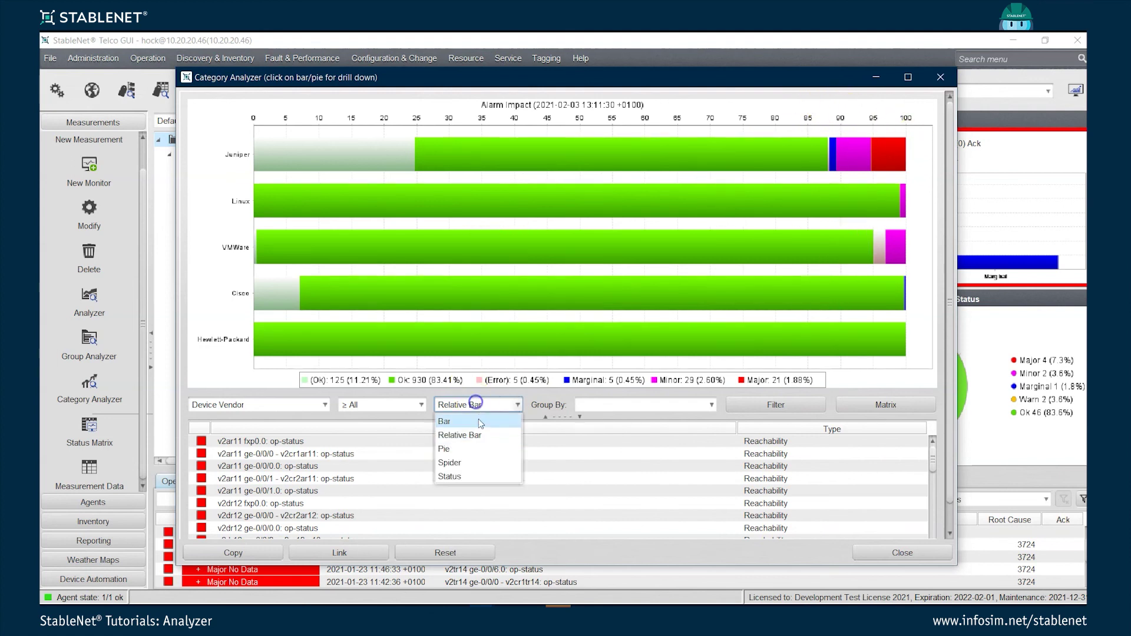
{"action": "left_click", "coordinate": [478, 419]}
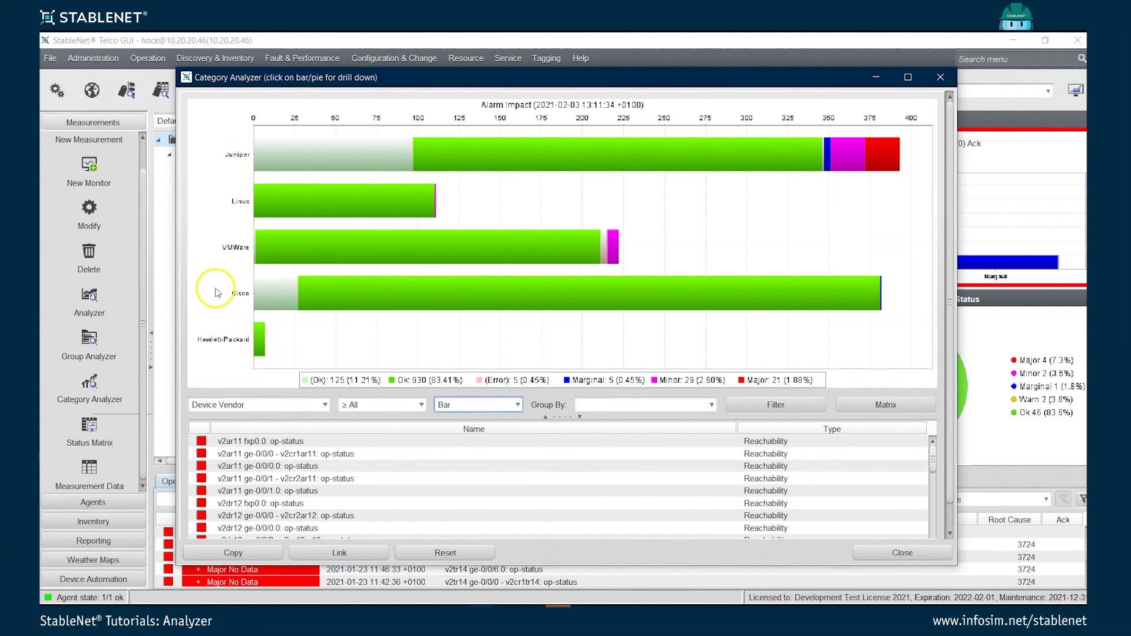
Step: Group the alarm impact bar chart by Measurement Type
{"action": "left_click", "coordinate": [635, 405]}
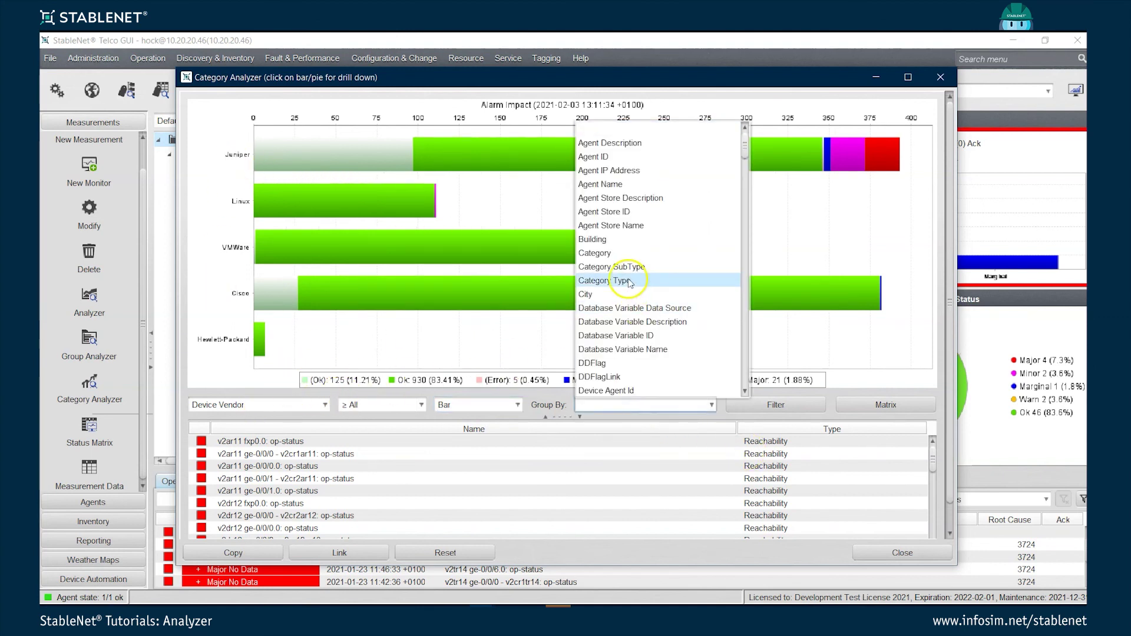
{"action": "scroll", "coordinate": [656, 227], "scroll_direction": "down", "scroll_amount": 2}
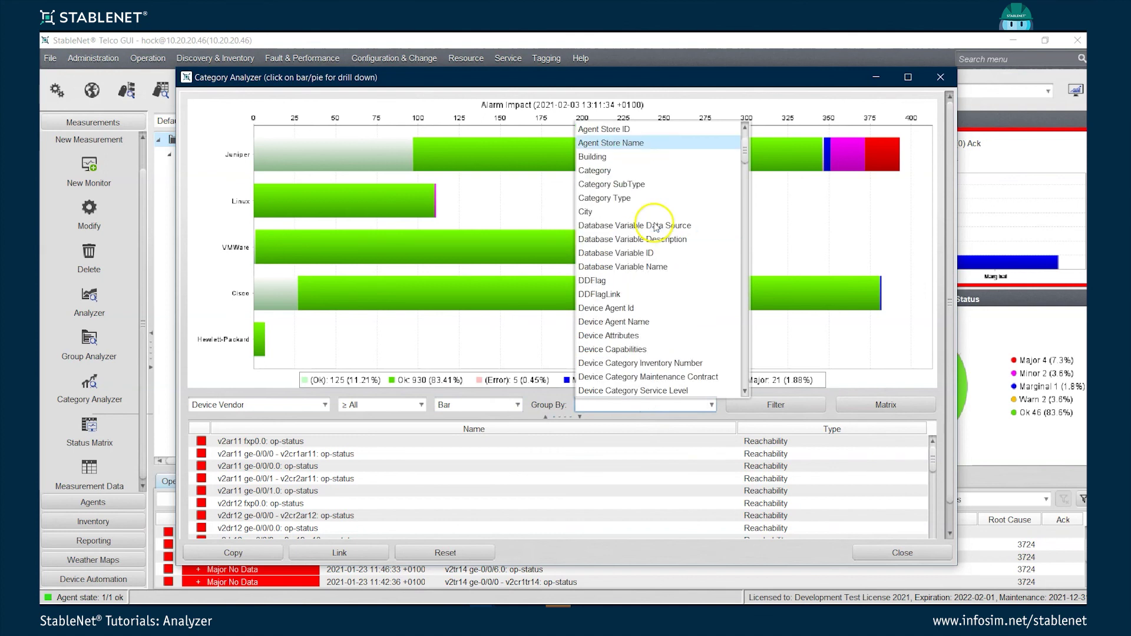
{"action": "scroll", "coordinate": [656, 228], "scroll_direction": "down", "scroll_amount": 12}
{"action": "scroll", "coordinate": [664, 250], "scroll_direction": "down", "scroll_amount": 15}
{"action": "scroll", "coordinate": [669, 259], "scroll_direction": "down", "scroll_amount": 8}
{"action": "scroll", "coordinate": [679, 329], "scroll_direction": "down", "scroll_amount": 14}
{"action": "scroll", "coordinate": [679, 332], "scroll_direction": "down", "scroll_amount": 3}
{"action": "left_click", "coordinate": [660, 363]}
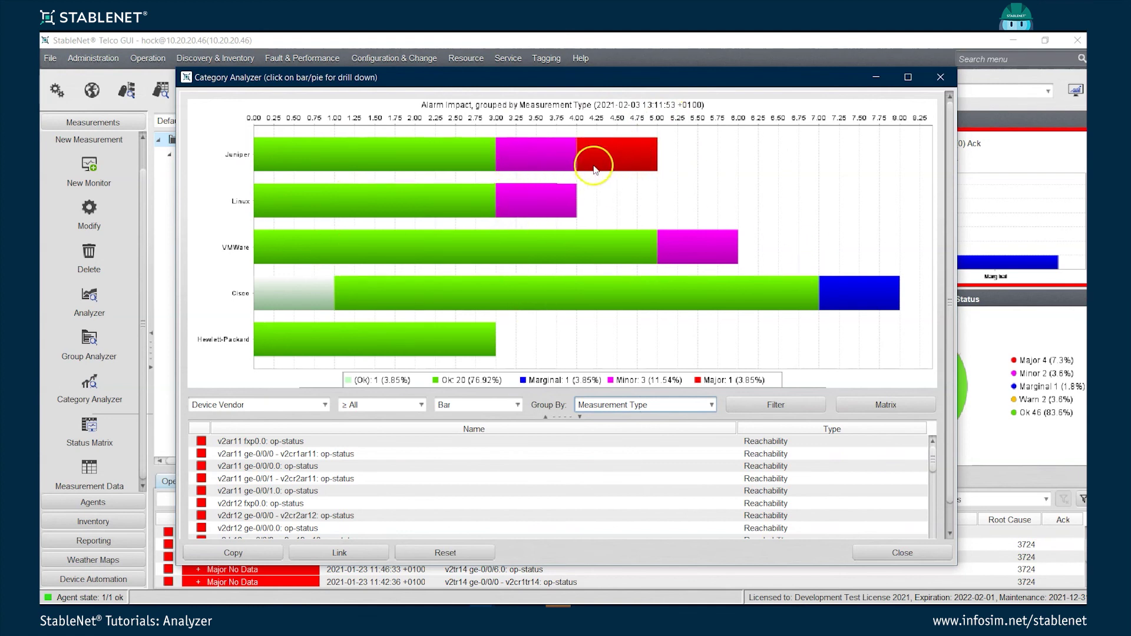
Step: View the status matrix of Device Vendor against Measurement Type for the grouped chart and close it
{"action": "mouse_move", "coordinate": [608, 154]}
{"action": "left_click", "coordinate": [862, 406]}
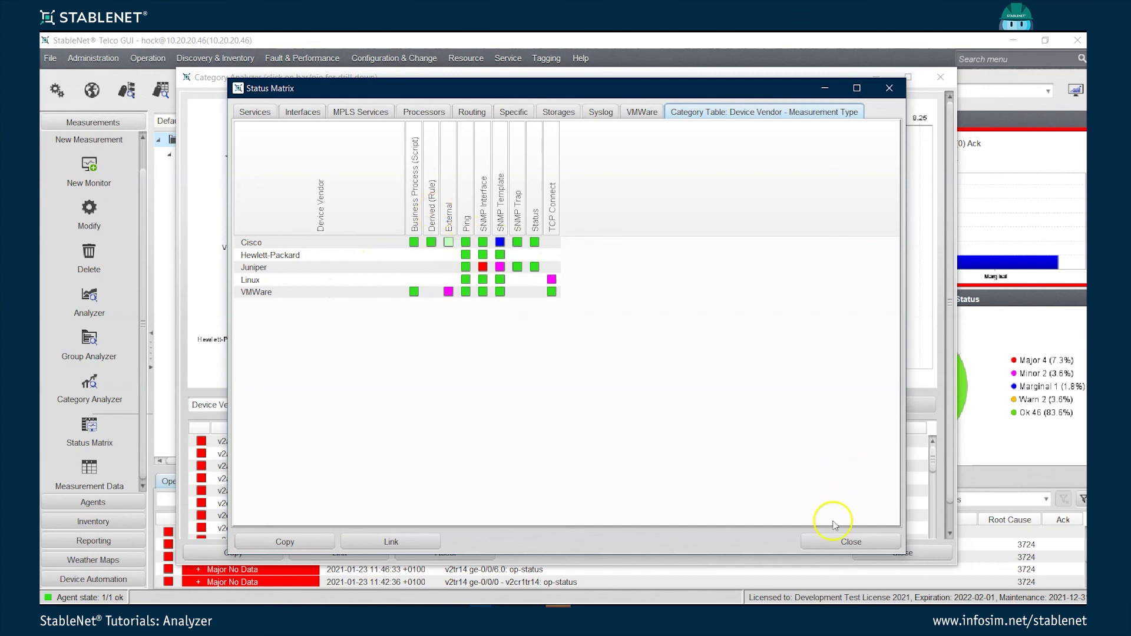
{"action": "left_click", "coordinate": [840, 541]}
Step: Inspect the tag filter table of the Category Analyzer and cancel the filter dialog
{"action": "left_click", "coordinate": [807, 407]}
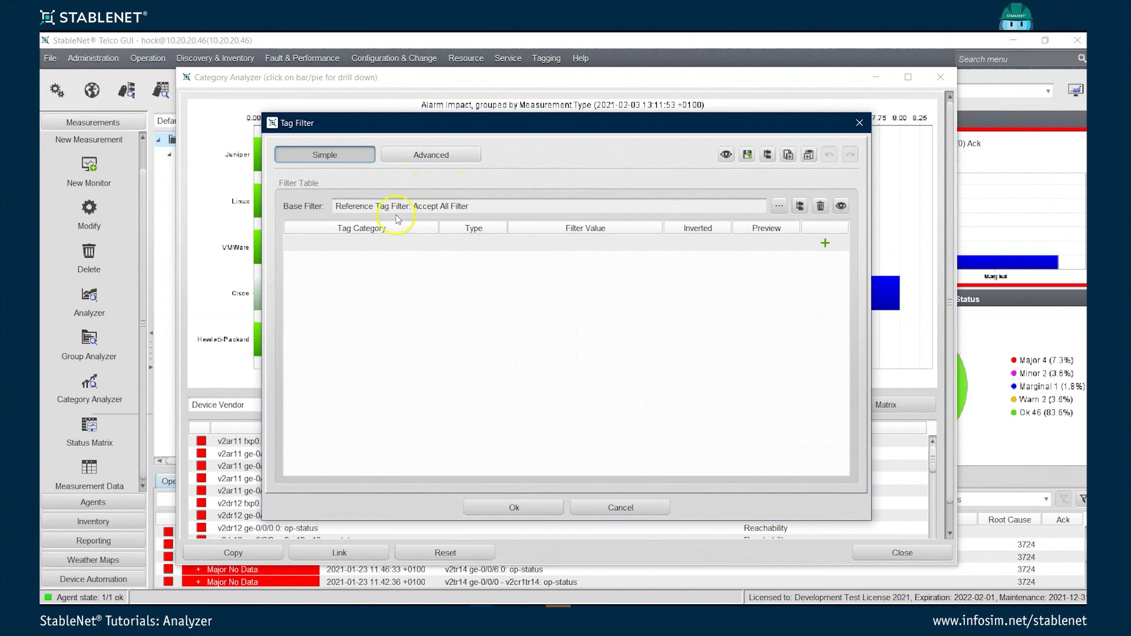
{"action": "left_click", "coordinate": [397, 243]}
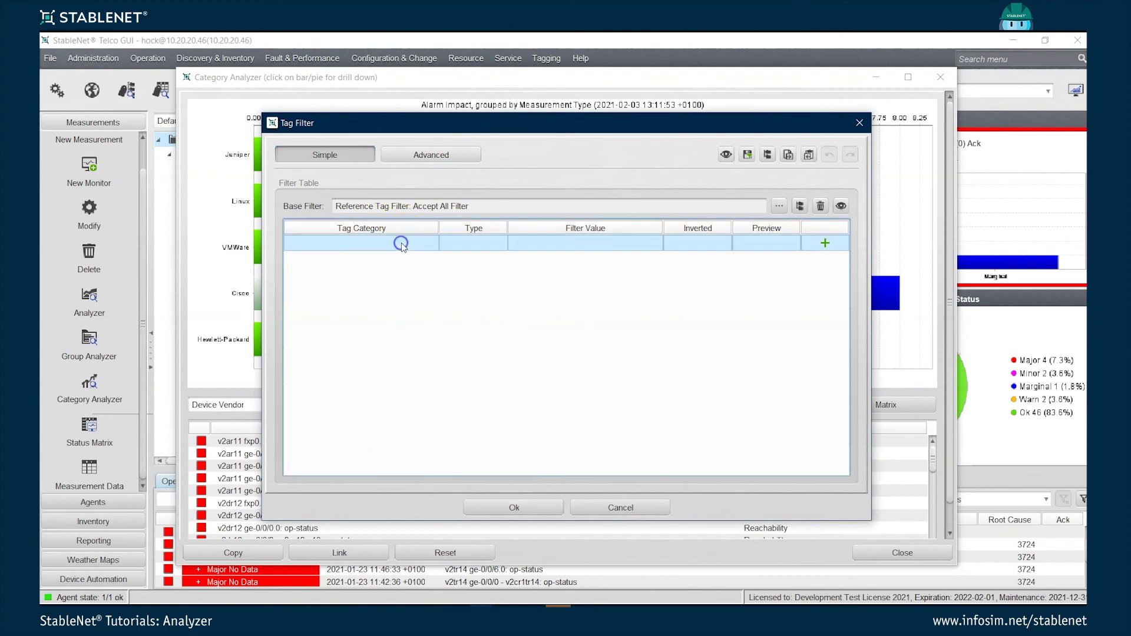
{"action": "left_click", "coordinate": [624, 509]}
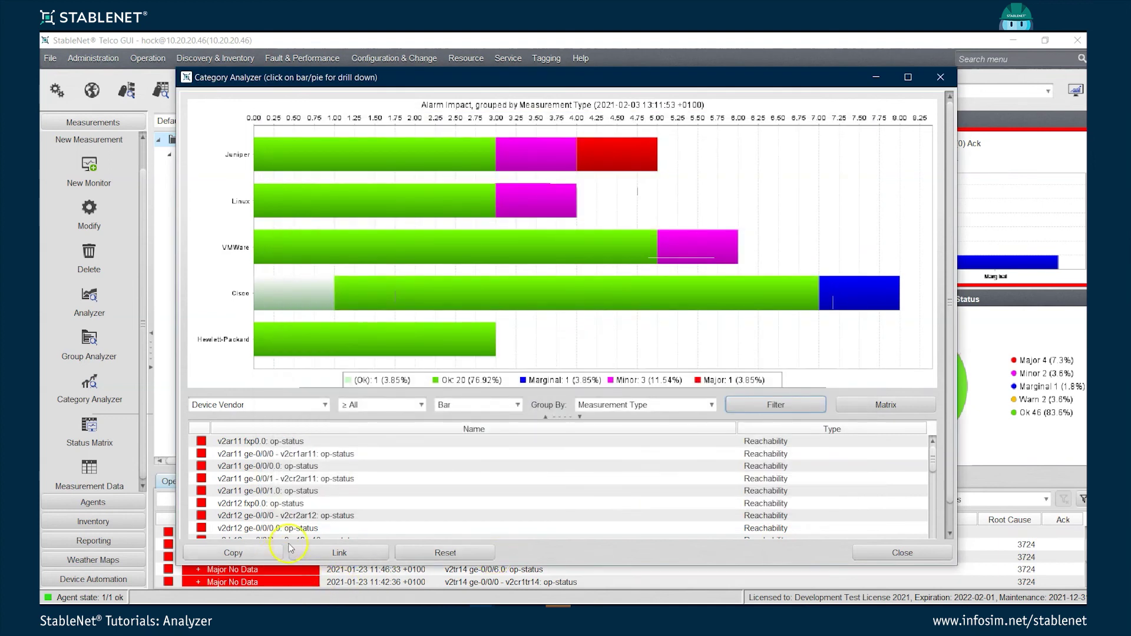
Step: Copy the grouped alarm impact chart and examine the parameters of its web link
{"action": "left_click", "coordinate": [269, 553]}
{"action": "left_click", "coordinate": [323, 552]}
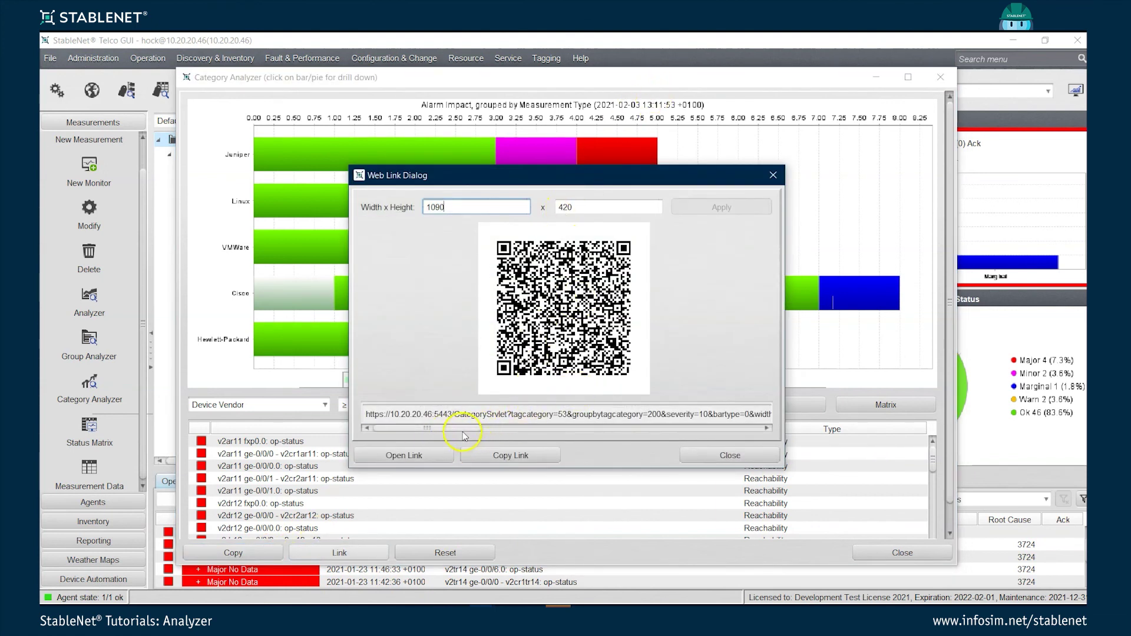
{"action": "left_click_drag", "start_coordinate": [466, 433], "coordinate": [523, 430]}
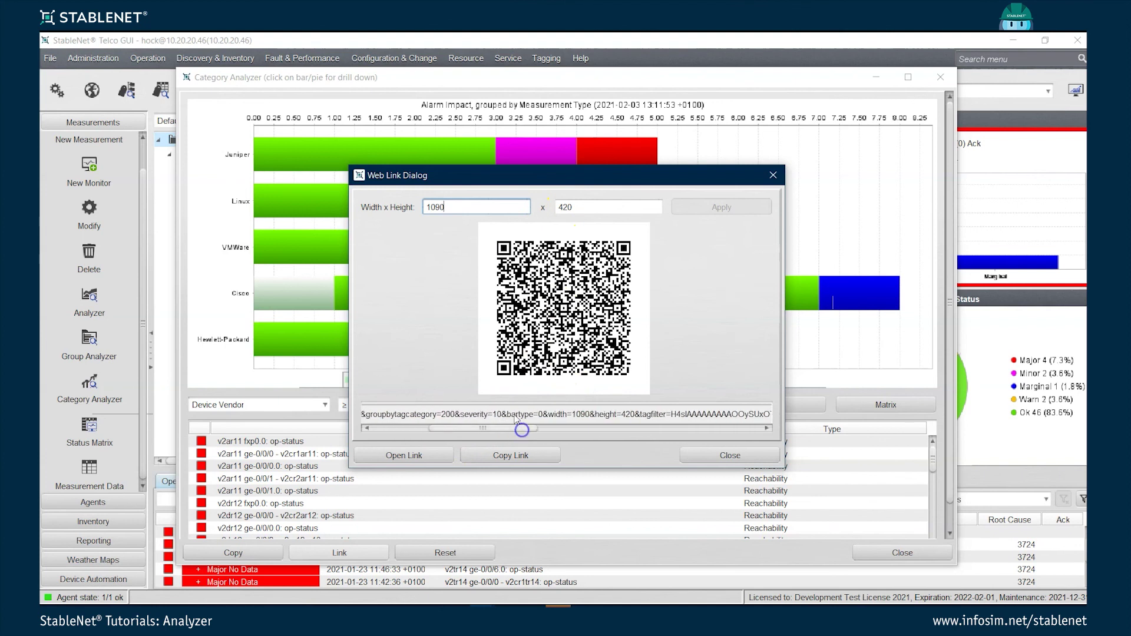
{"action": "left_click", "coordinate": [732, 453]}
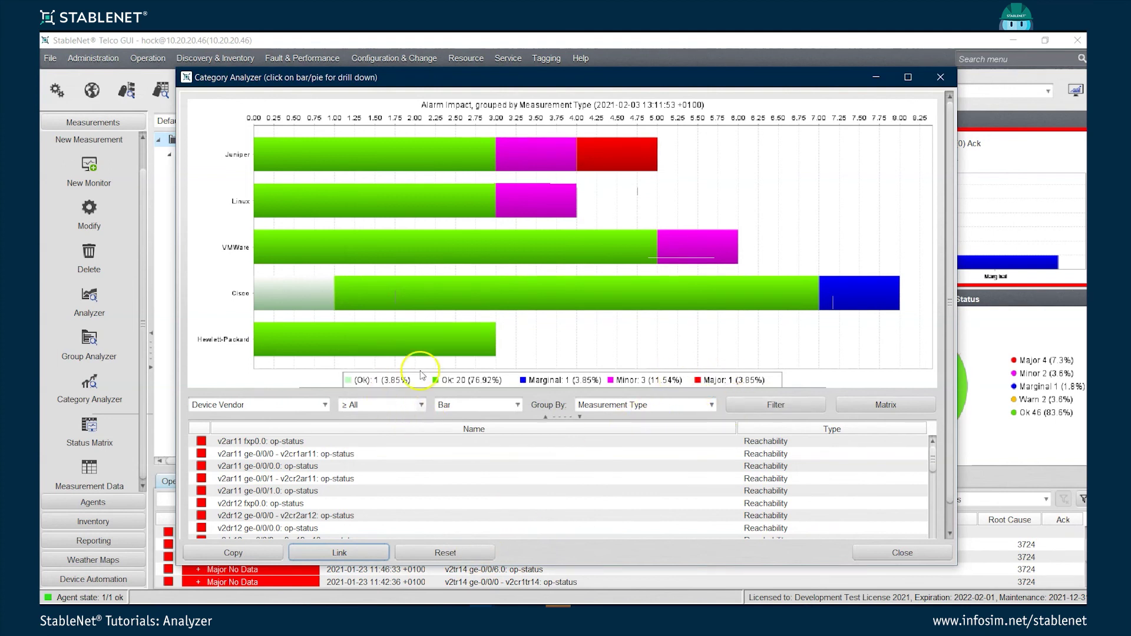
Step: Reset the Category Analyzer to its default chart and close it
{"action": "left_click", "coordinate": [466, 553]}
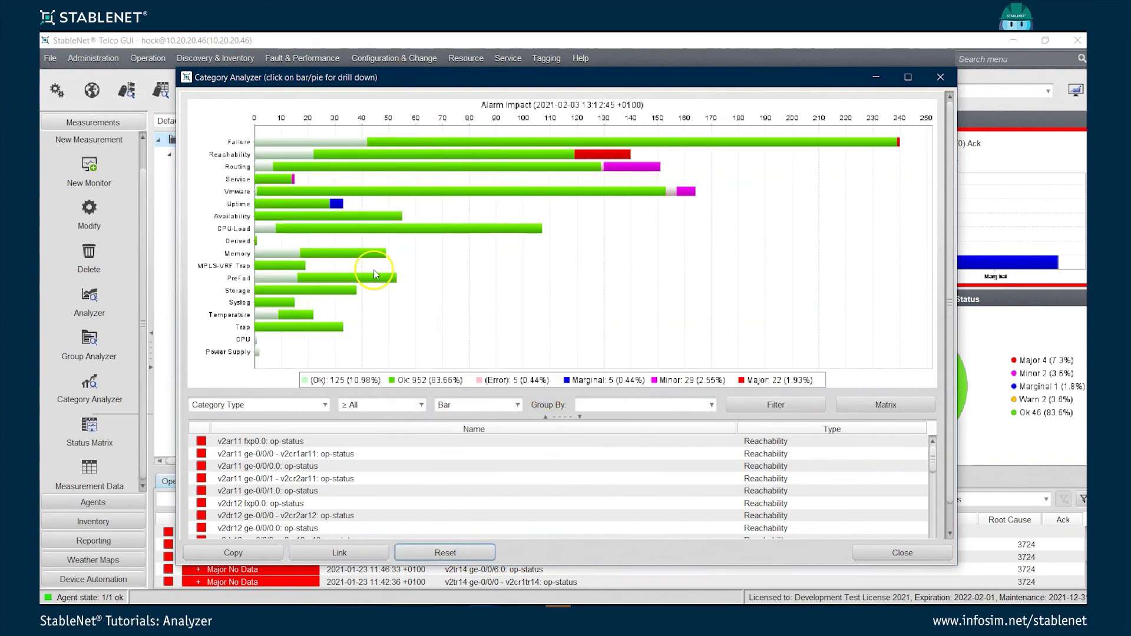
{"action": "mouse_move", "coordinate": [373, 218]}
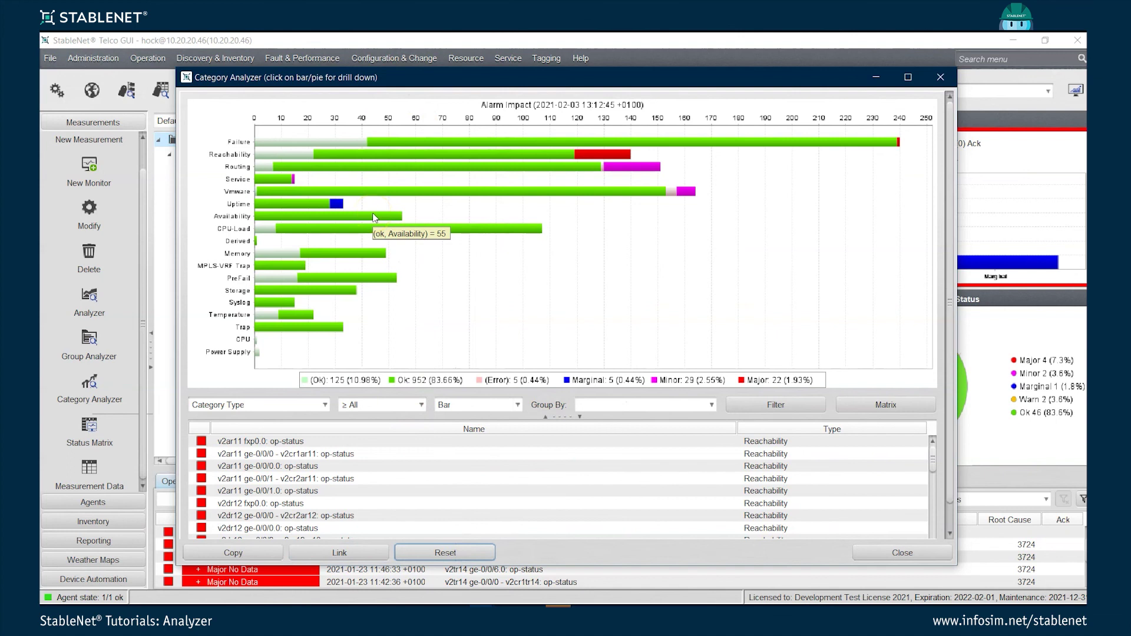
{"action": "left_click", "coordinate": [885, 554]}
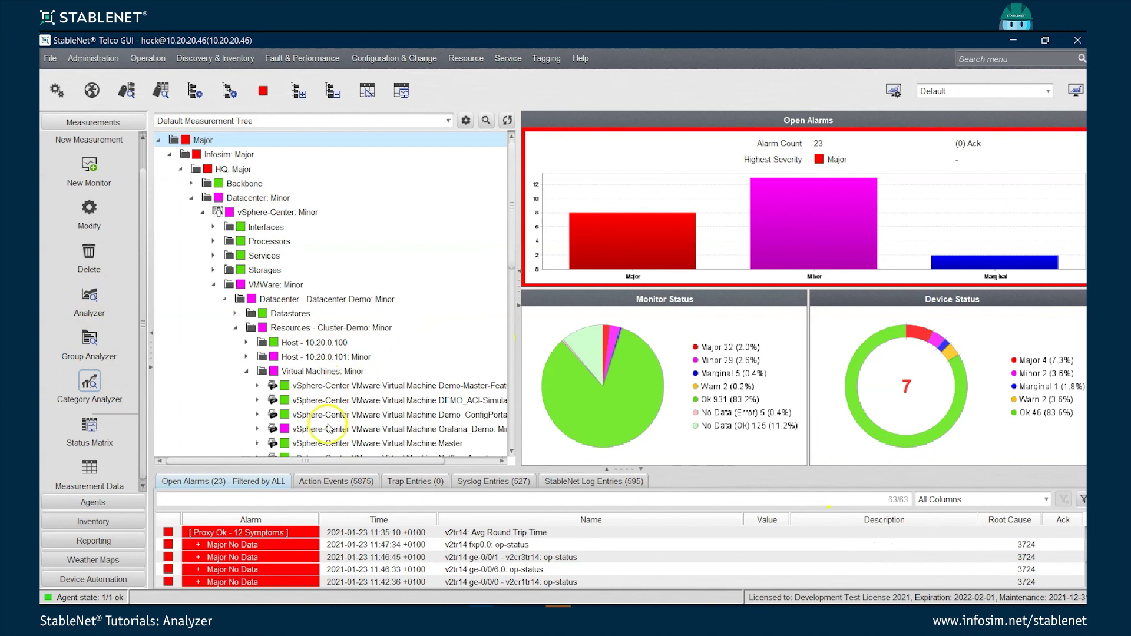
Step: View the Analyzer value chart of the DEMO_ACI-Simulator virtual machine and close it
{"action": "left_click", "coordinate": [474, 400]}
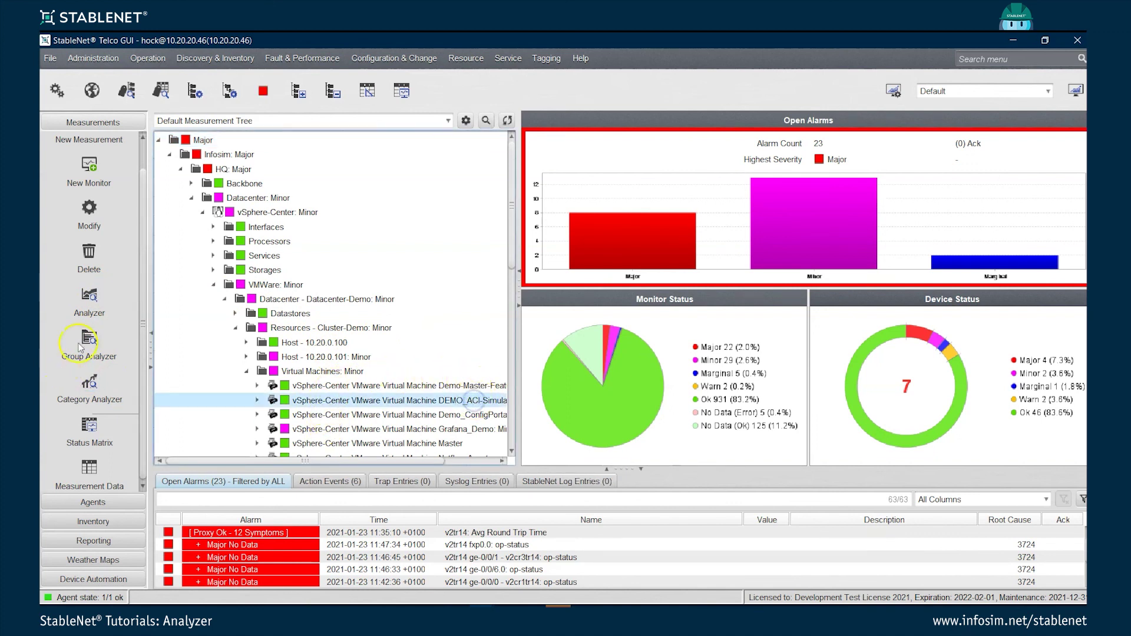
{"action": "left_click", "coordinate": [91, 296]}
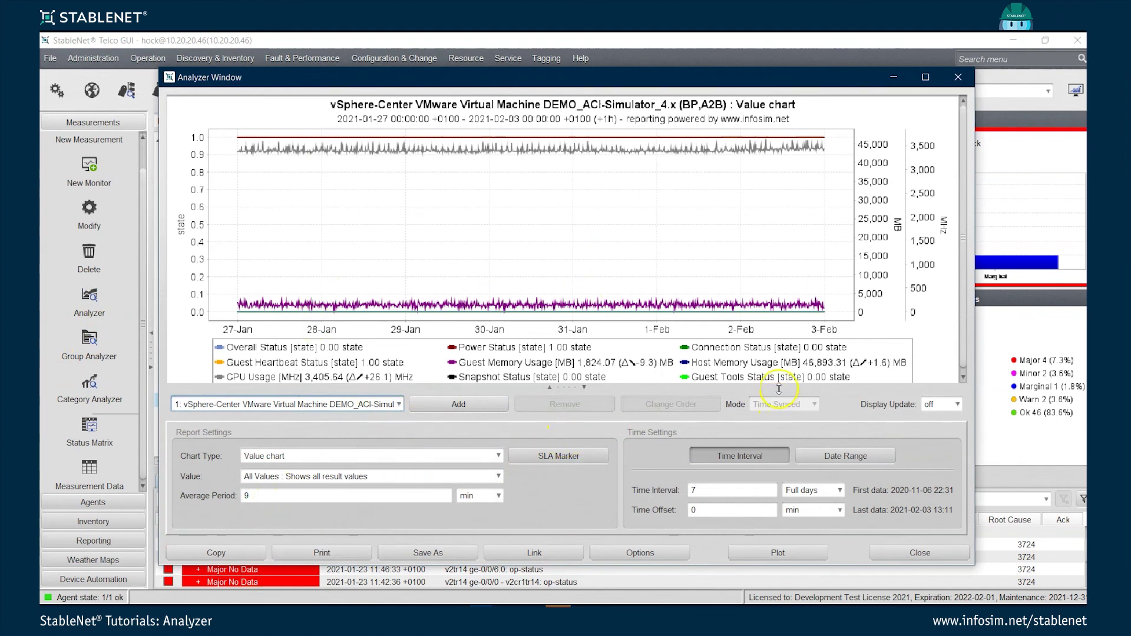
{"action": "left_click", "coordinate": [919, 552]}
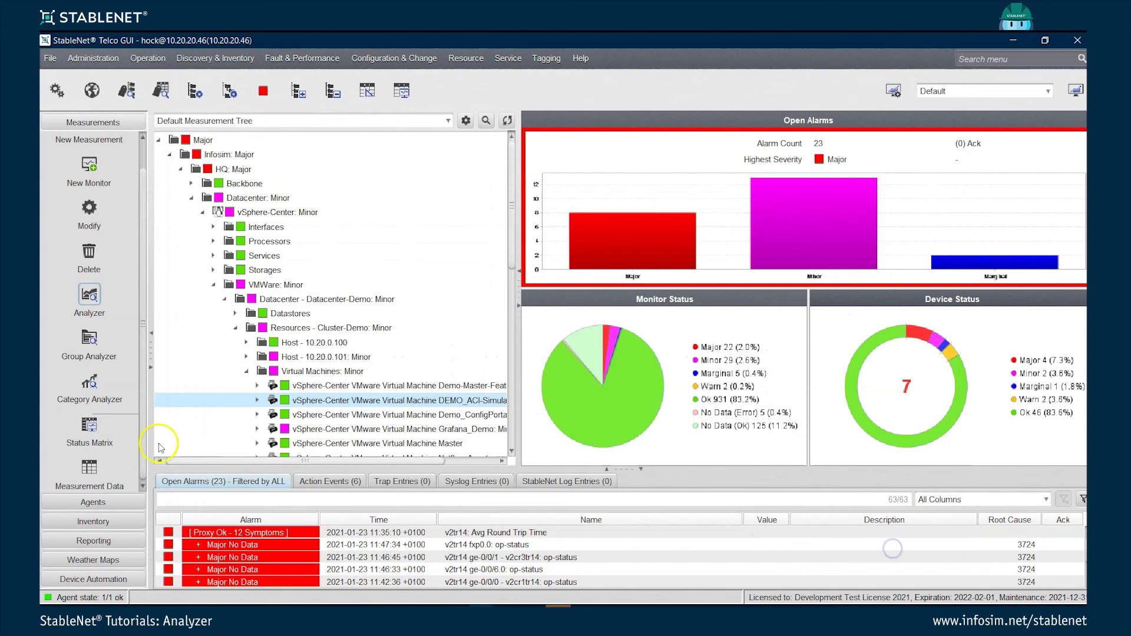
Step: Display the Group Analyzer and the Category Analyzer for the root node of the measurement tree, closing each one
{"action": "left_click", "coordinate": [198, 140]}
{"action": "left_click", "coordinate": [89, 341]}
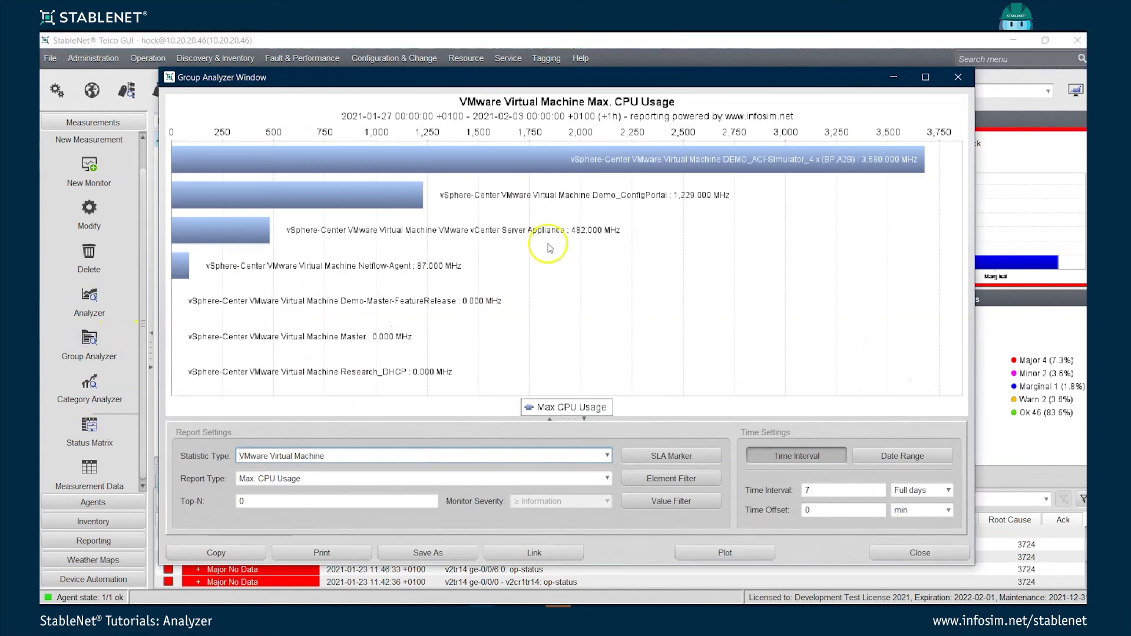
{"action": "left_click", "coordinate": [909, 553]}
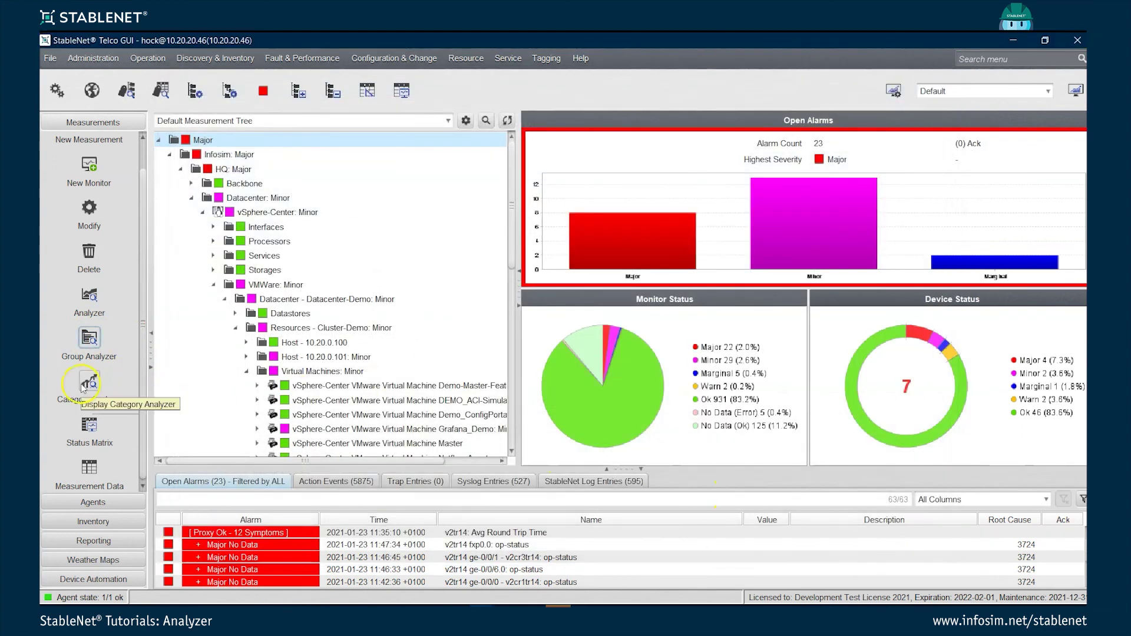
{"action": "left_click", "coordinate": [89, 384]}
{"action": "left_click", "coordinate": [902, 552]}
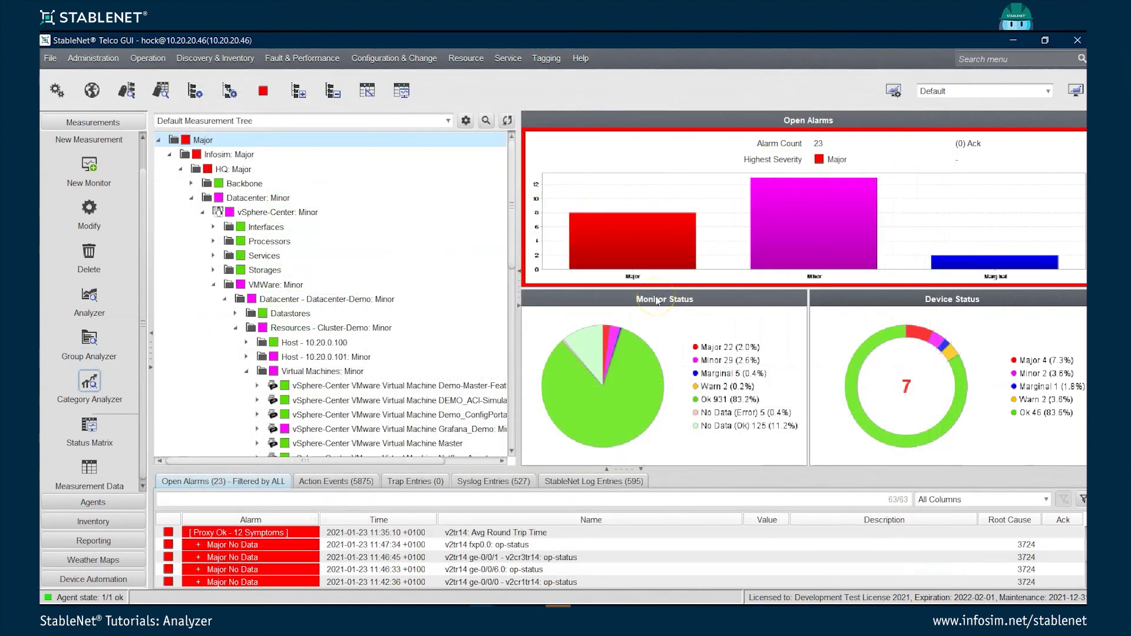